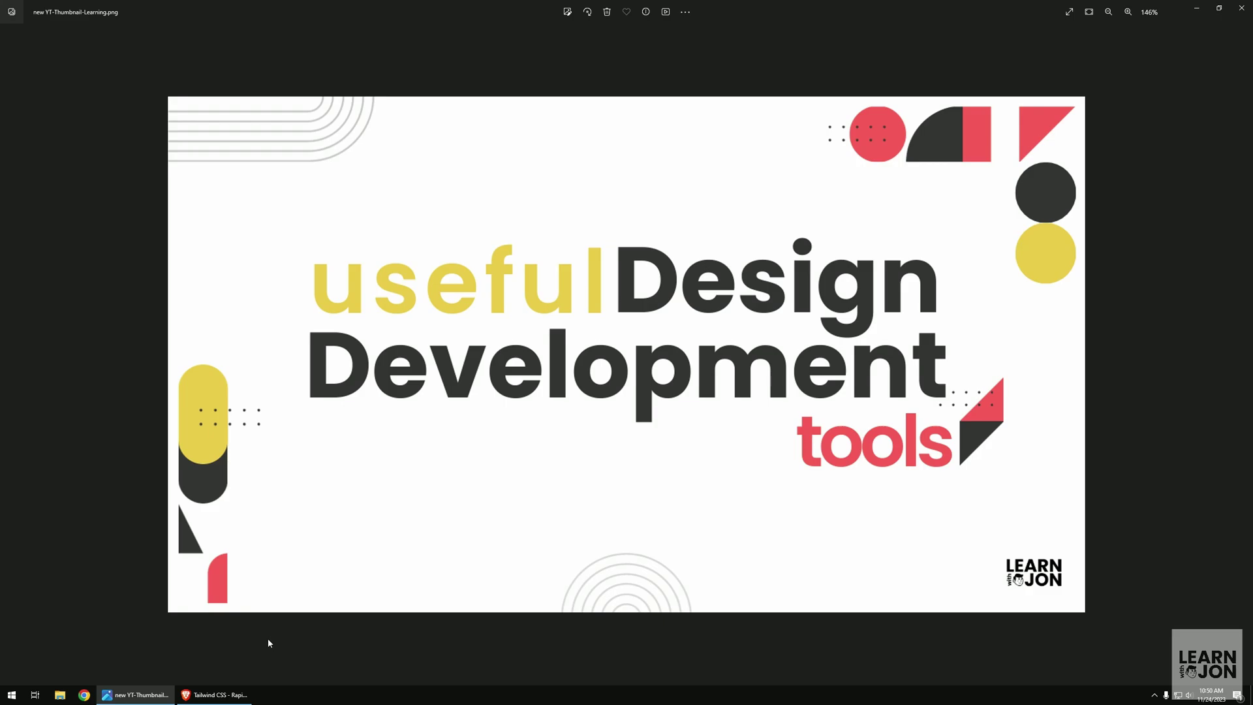
# Scroll through the Tailwind CSS homepage's design-system and Build anything demo sections.
pyautogui.hotkey('alt', 'Tab')
pyautogui.scroll(-4, 167, 310)
pyautogui.scroll(-11, 168, 309)
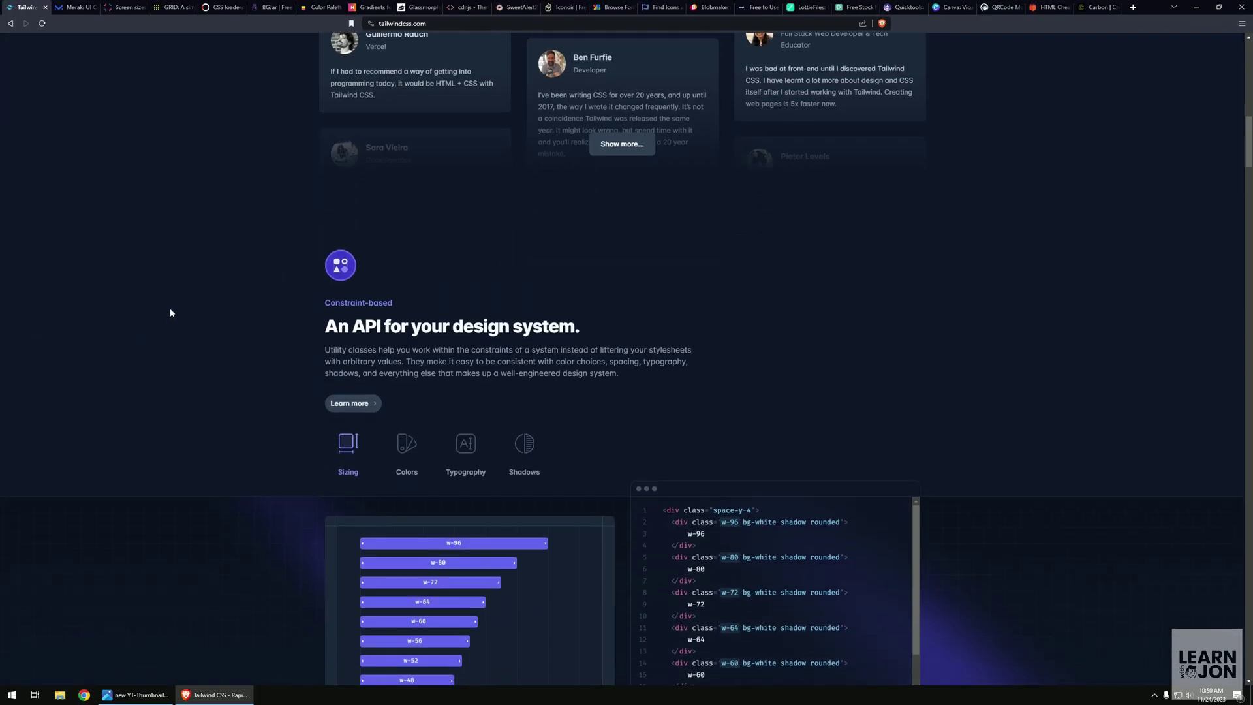
pyautogui.scroll(-3, 169, 310)
pyautogui.scroll(-1, 172, 312)
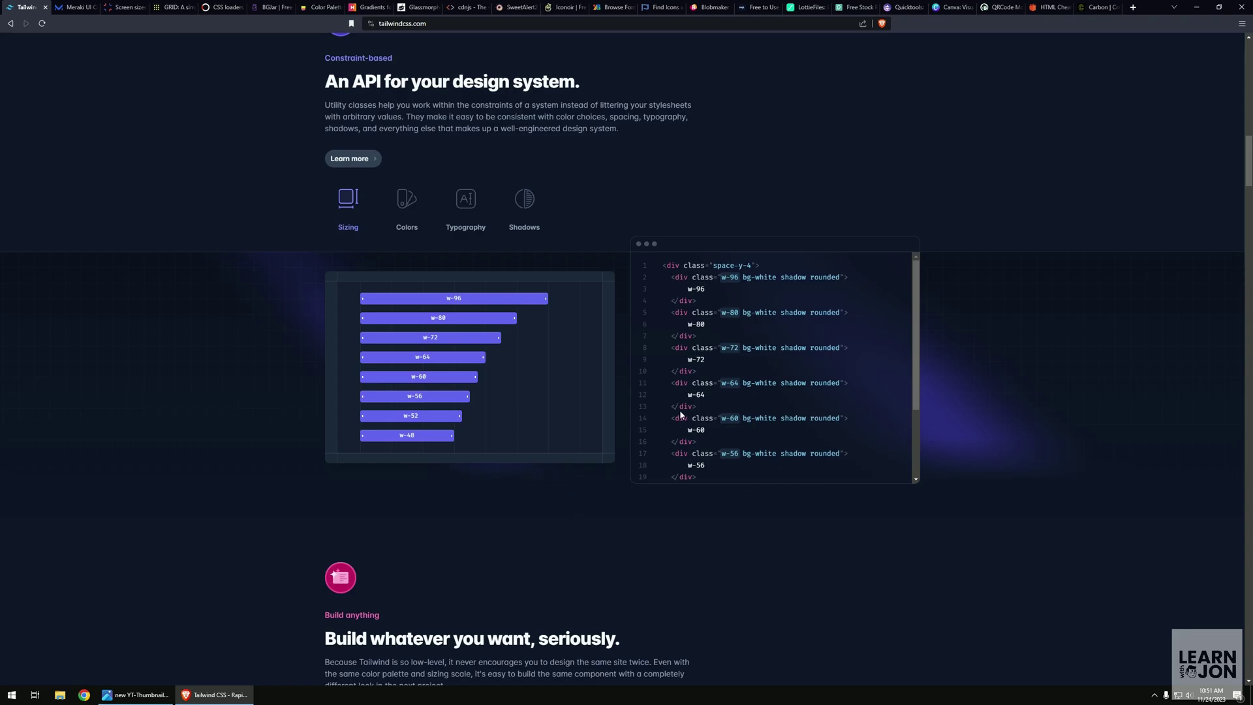
pyautogui.scroll(-6, 292, 450)
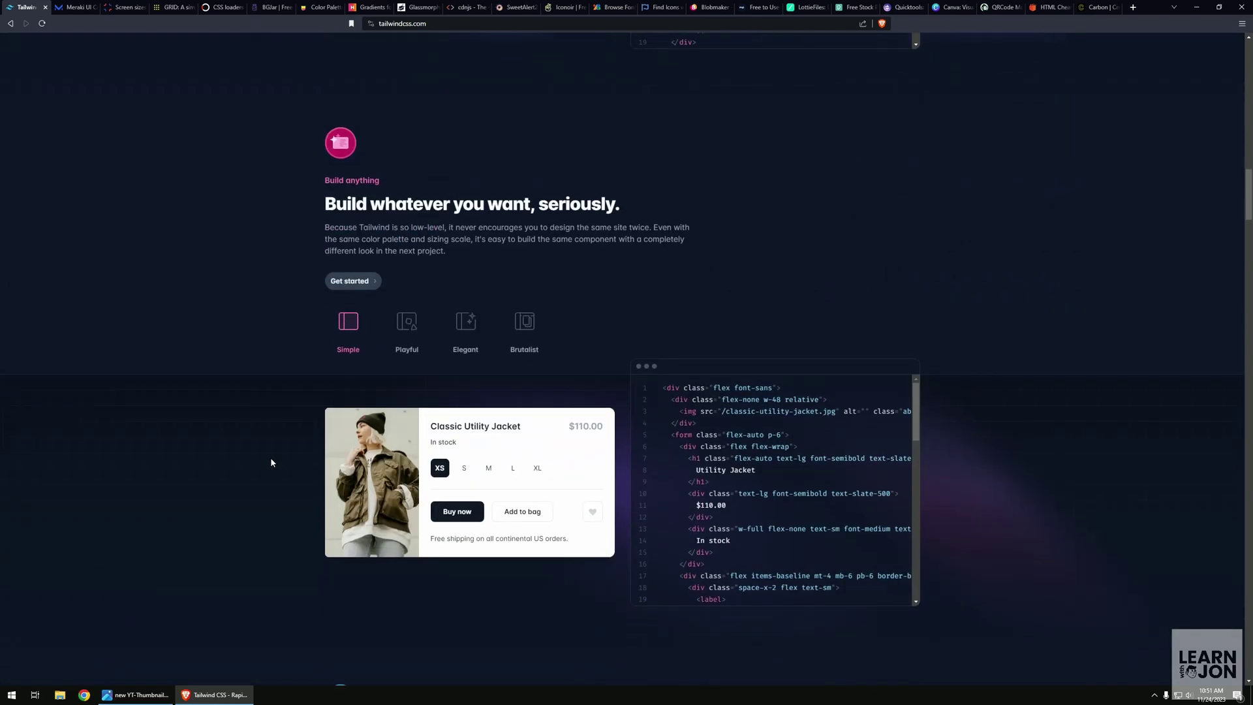
pyautogui.scroll(4, 246, 468)
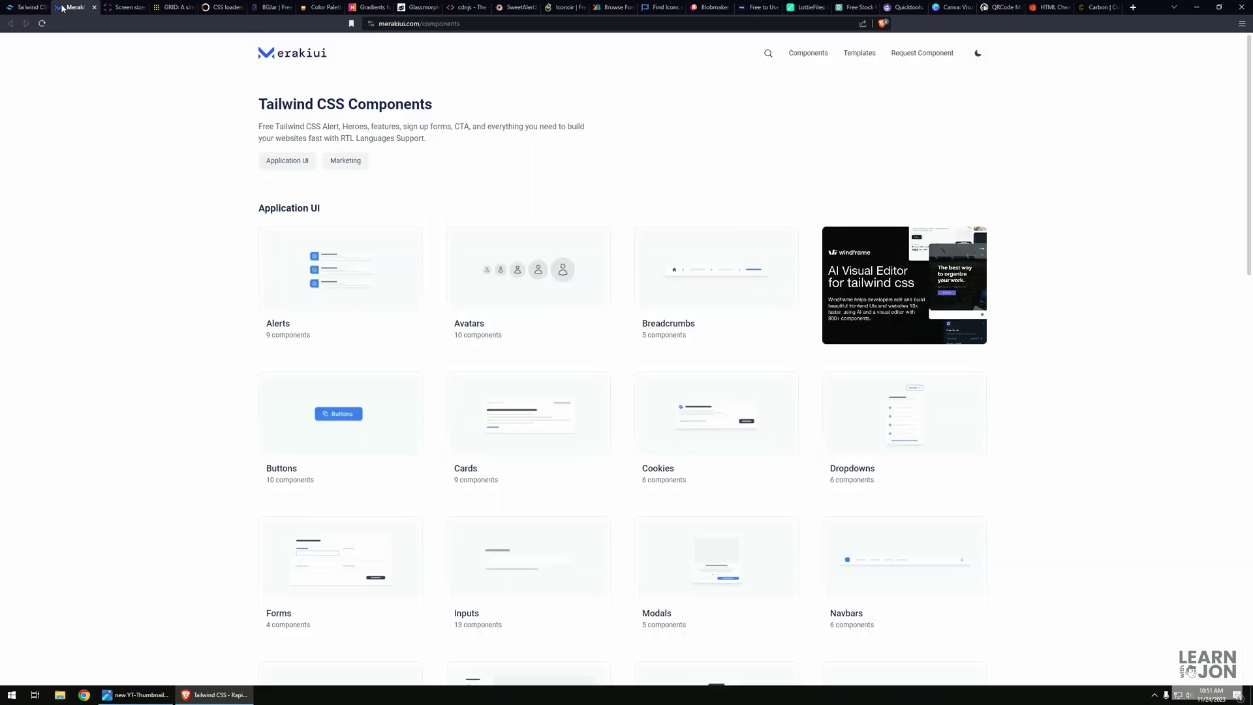
# In Meraki UI, open the Forms components page from the components grid.
pyautogui.click(76, 8)
pyautogui.scroll(-6, 1051, 428)
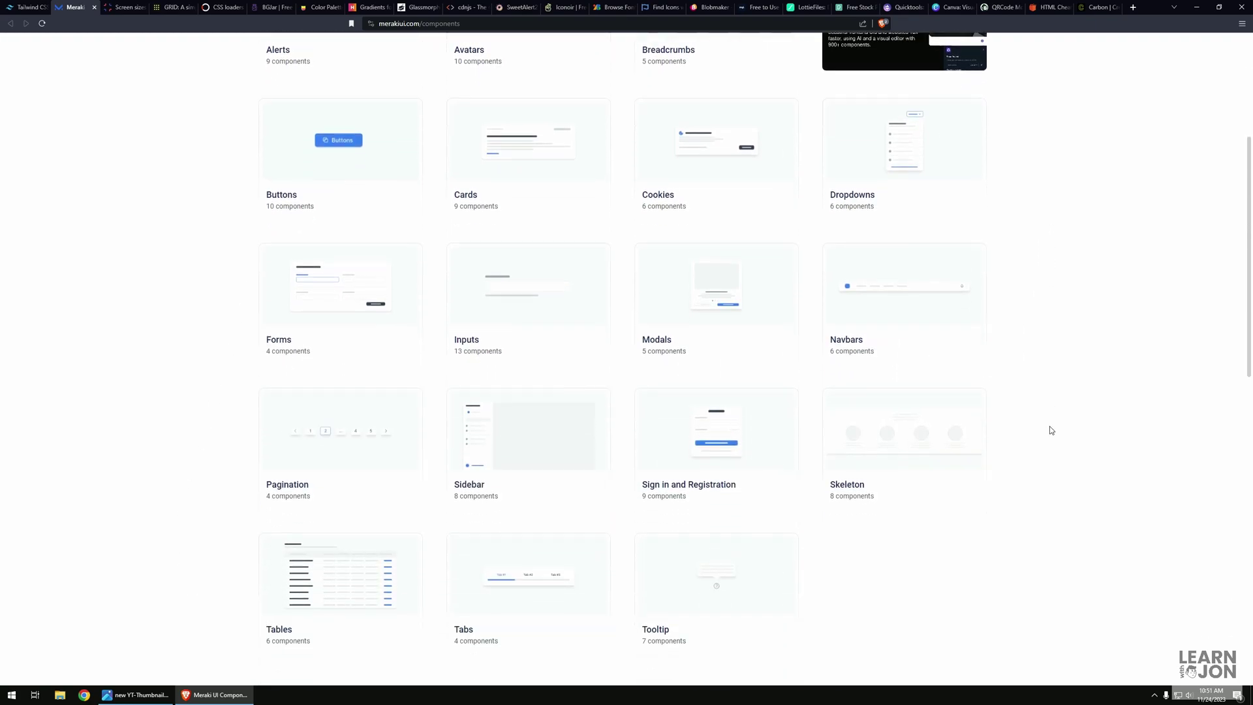
pyautogui.scroll(3, 866, 483)
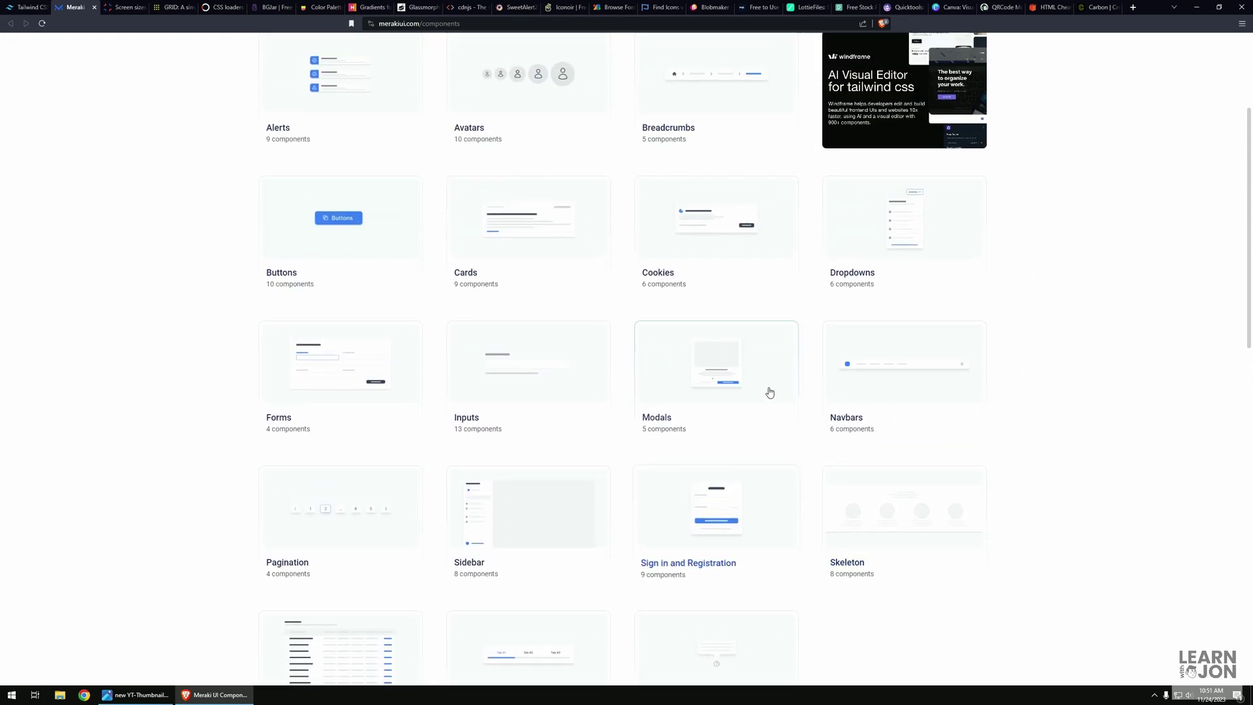
pyautogui.click(321, 381)
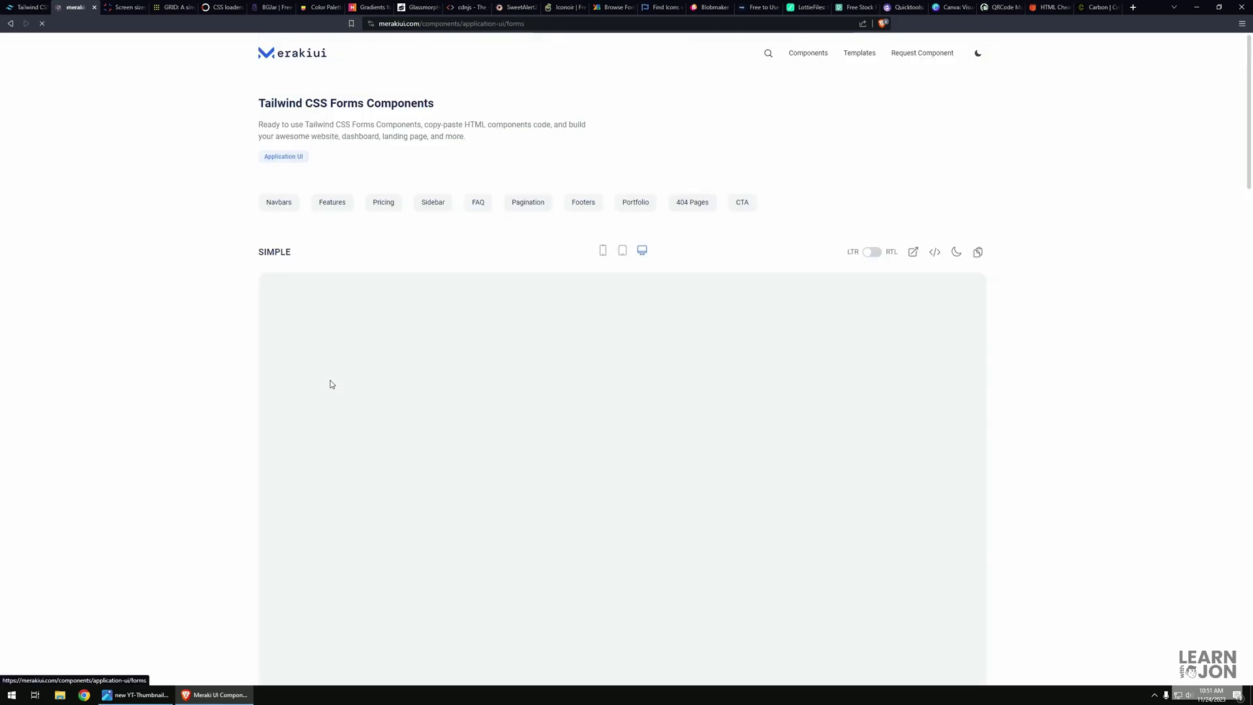
# Preview the Account Settings form in dark mode, then return it to light mode.
pyautogui.scroll(-1, 515, 524)
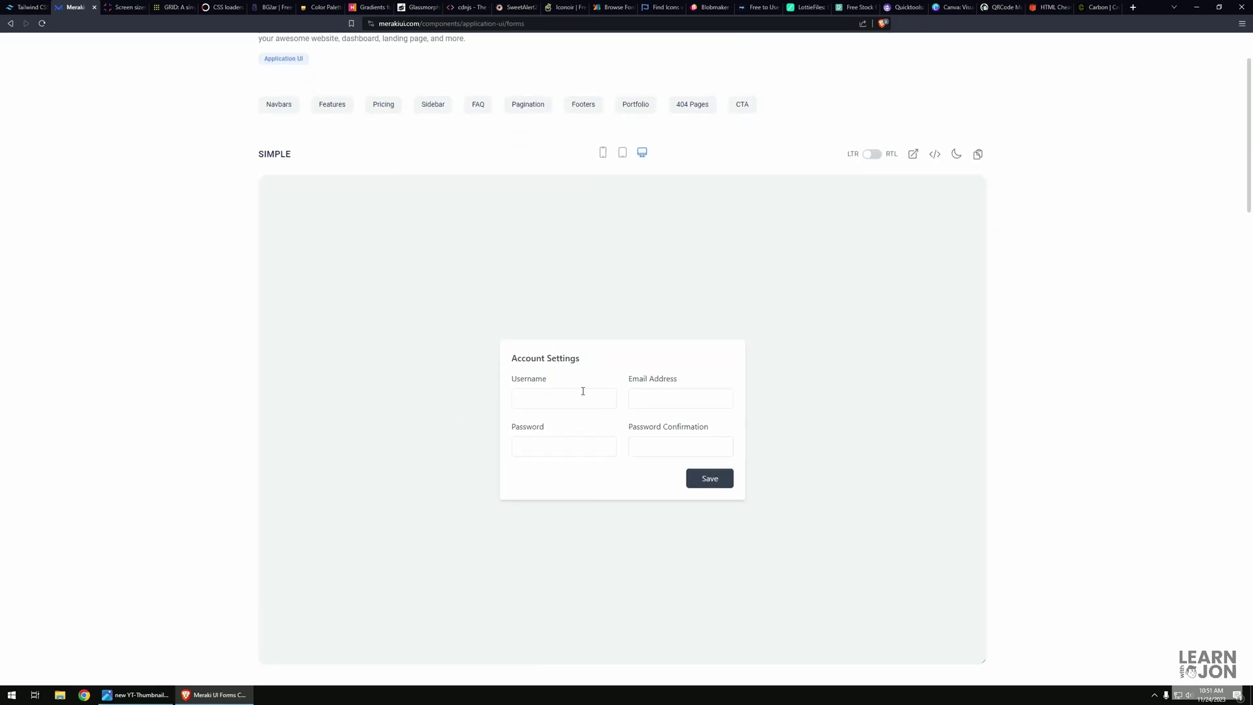
pyautogui.click(956, 158)
pyautogui.click(957, 159)
pyautogui.click(124, 7)
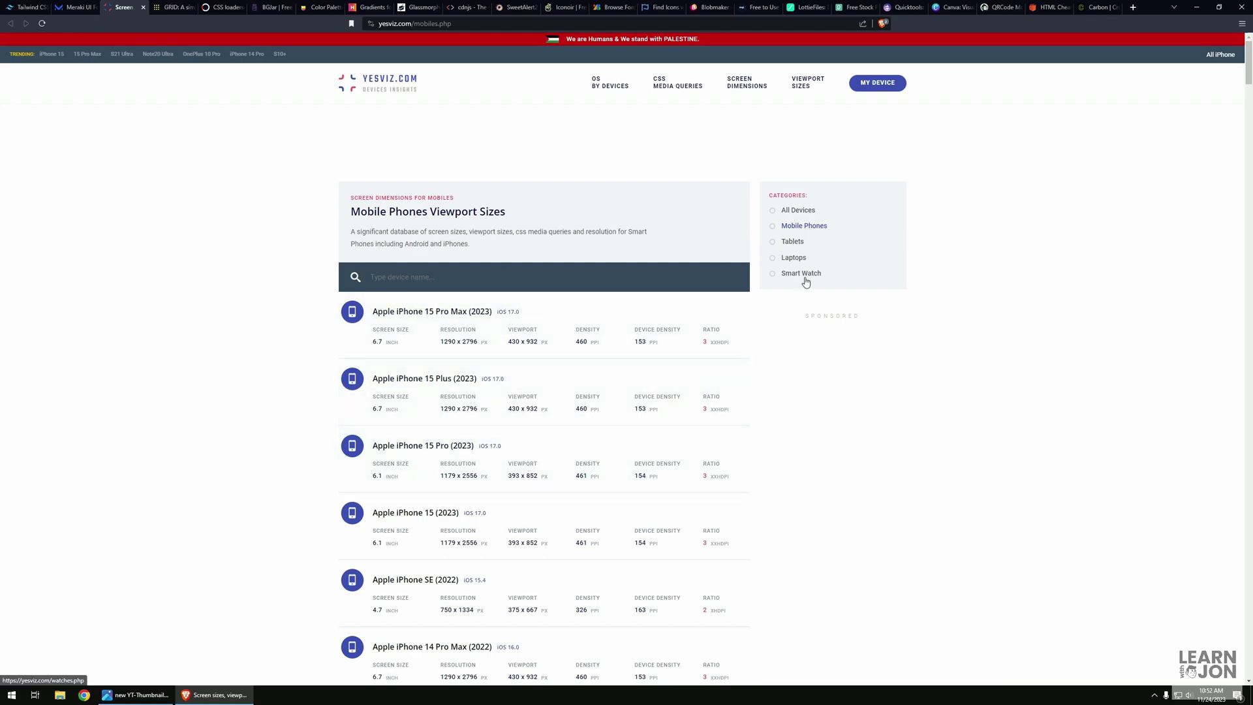
# Move on from the Yesviz phone sizes list to the Grid CSS cheat sheet.
pyautogui.hotkey('ctrl', 'Tab')
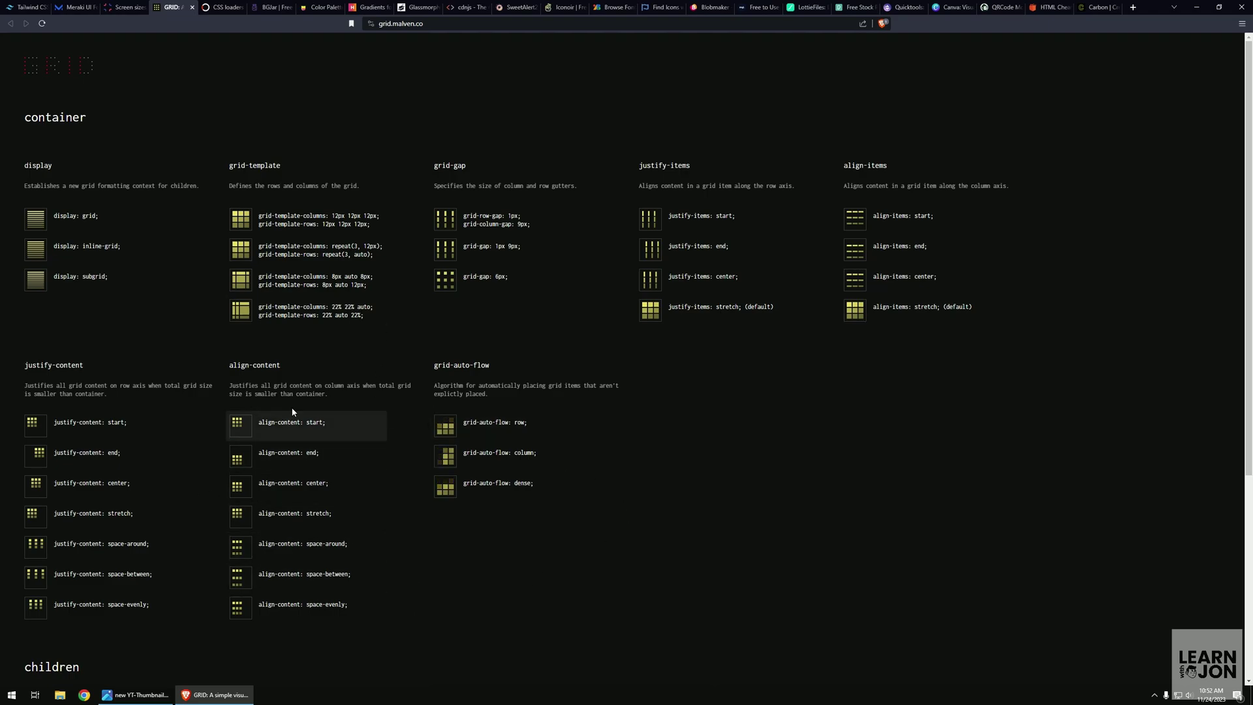
# Inspect a red-ring loader's HTML and CSS code, then browse more dot and orb loaders.
pyautogui.click(221, 8)
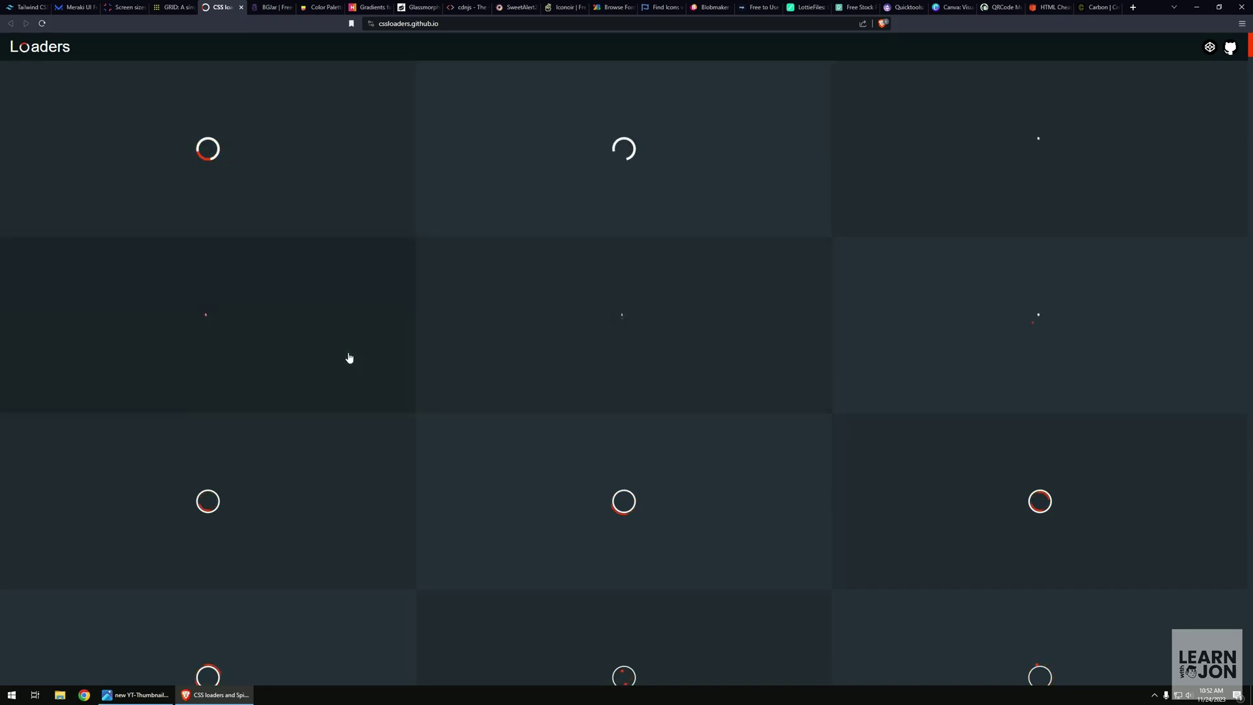
pyautogui.scroll(-4, 570, 425)
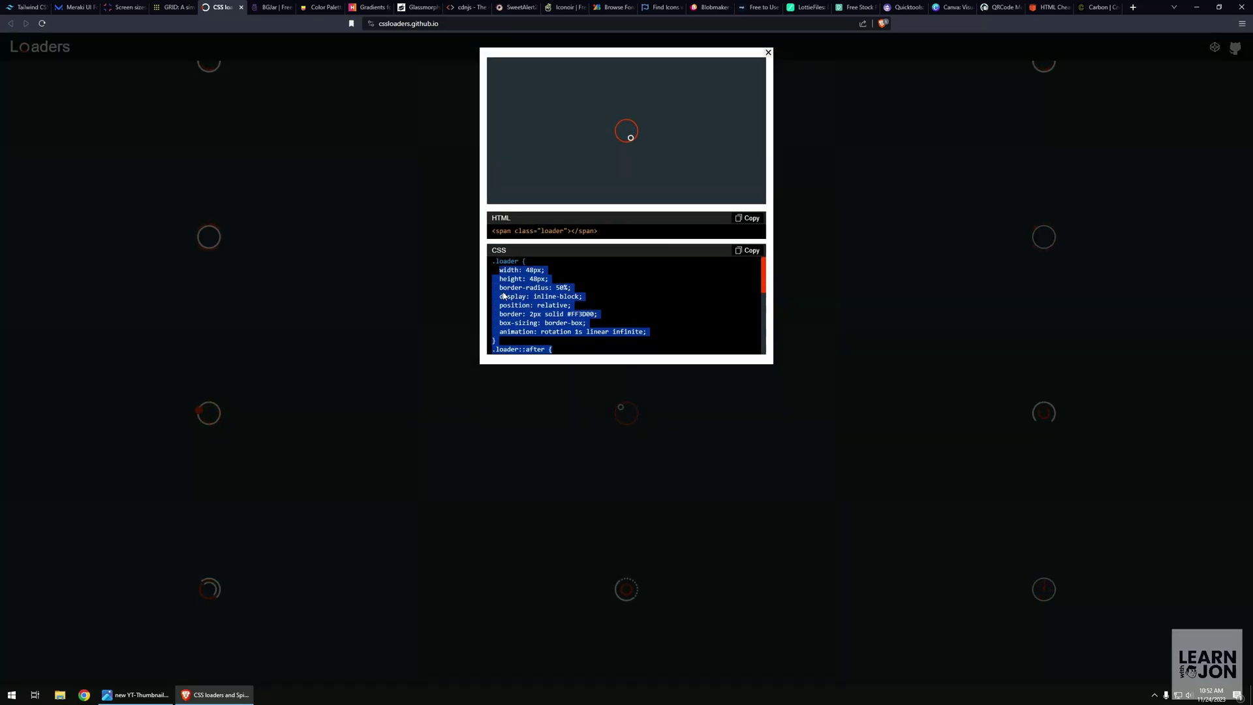
pyautogui.click(510, 305)
pyautogui.scroll(-3, 510, 305)
pyautogui.scroll(-2, 510, 304)
pyautogui.scroll(8, 558, 349)
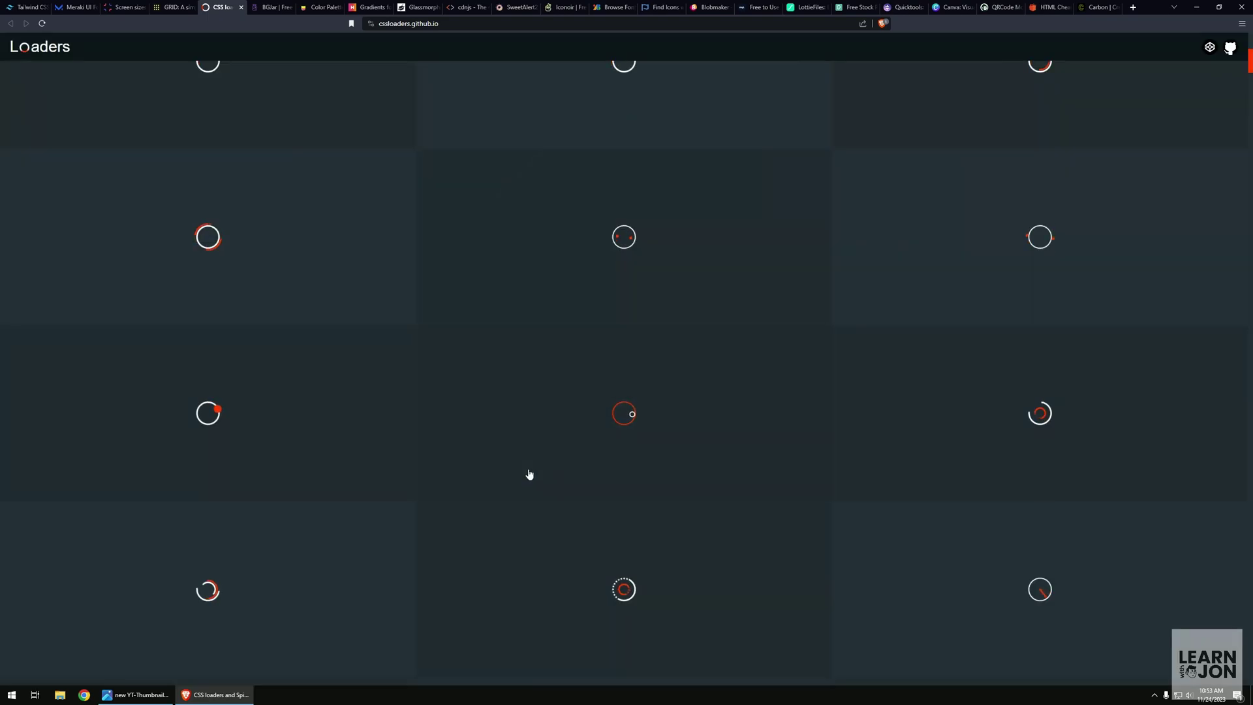
pyautogui.scroll(-5, 525, 457)
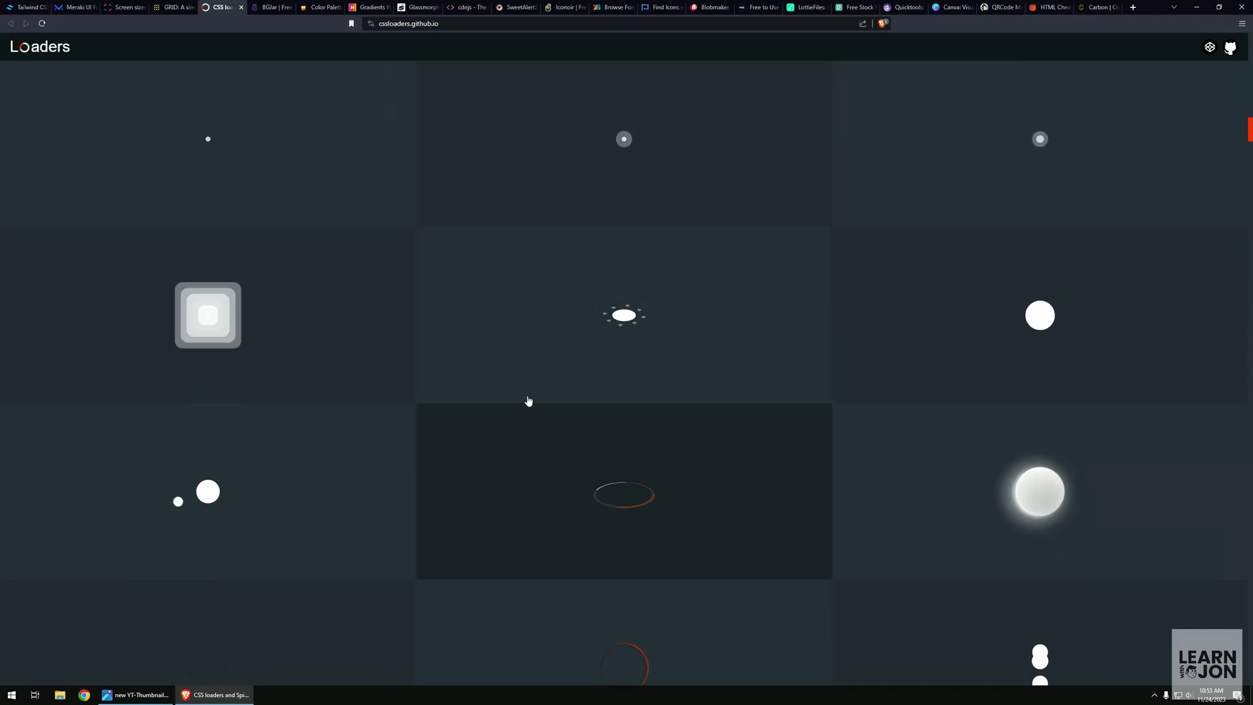
# Browse the BGJar background gallery down to the Curve Line design.
pyautogui.hotkey('ctrl', 'Tab')
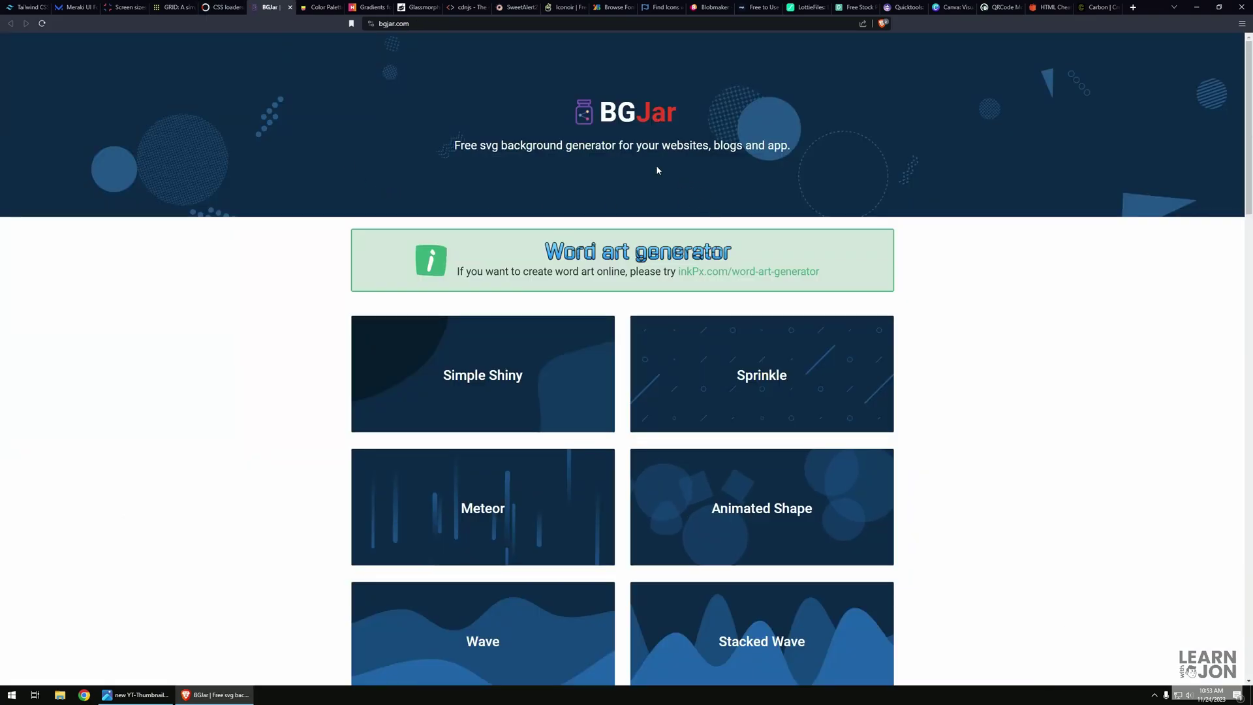
pyautogui.moveTo(463, 145); pyautogui.dragTo(599, 141)
pyautogui.scroll(-5, 396, 357)
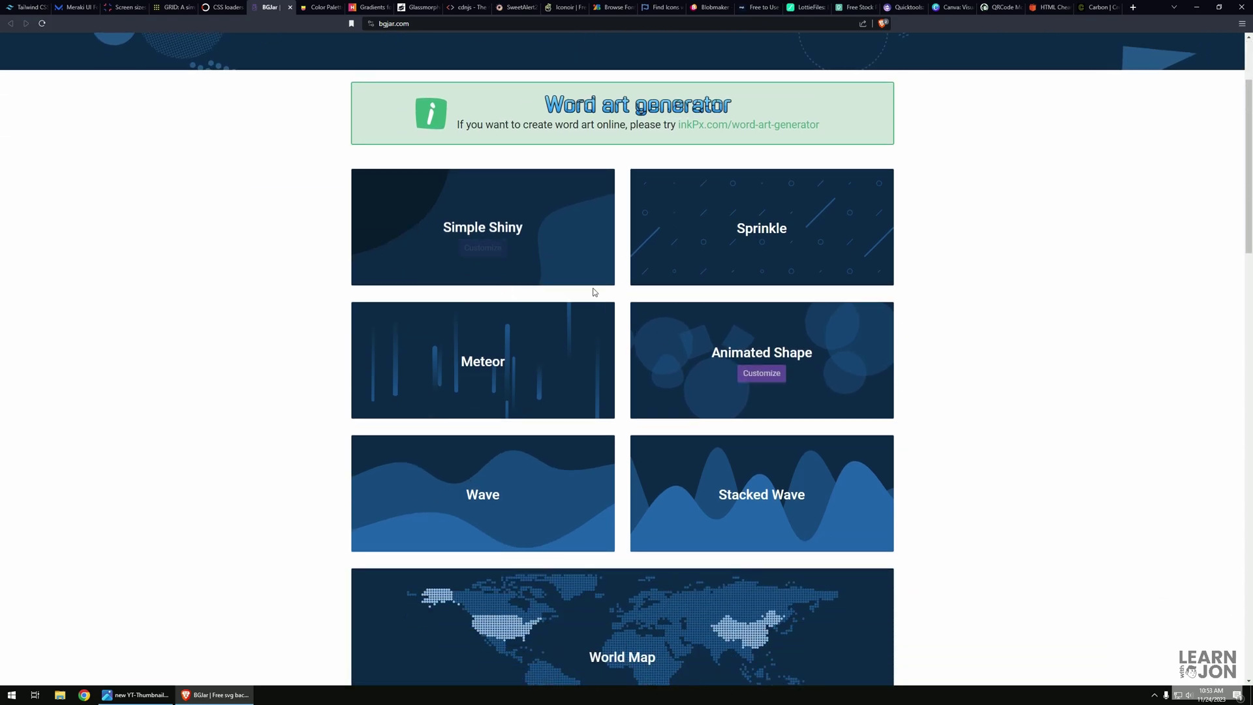
pyautogui.scroll(-6, 660, 383)
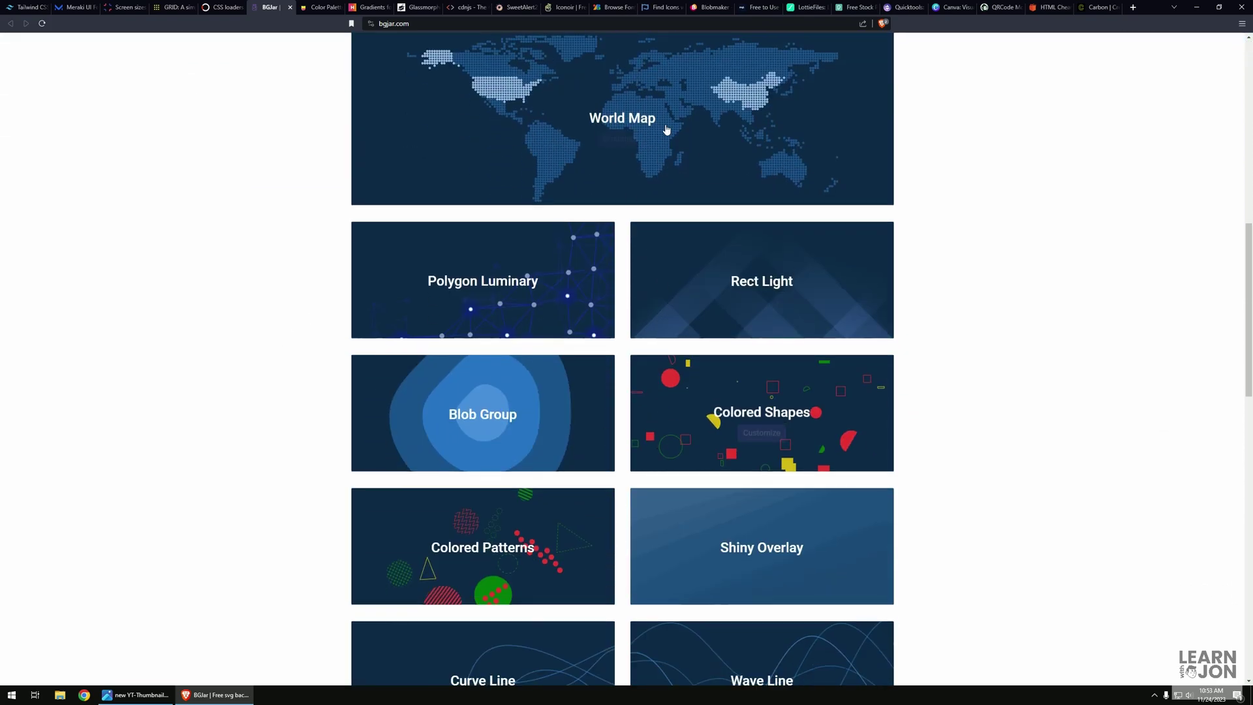
pyautogui.scroll(2, 666, 154)
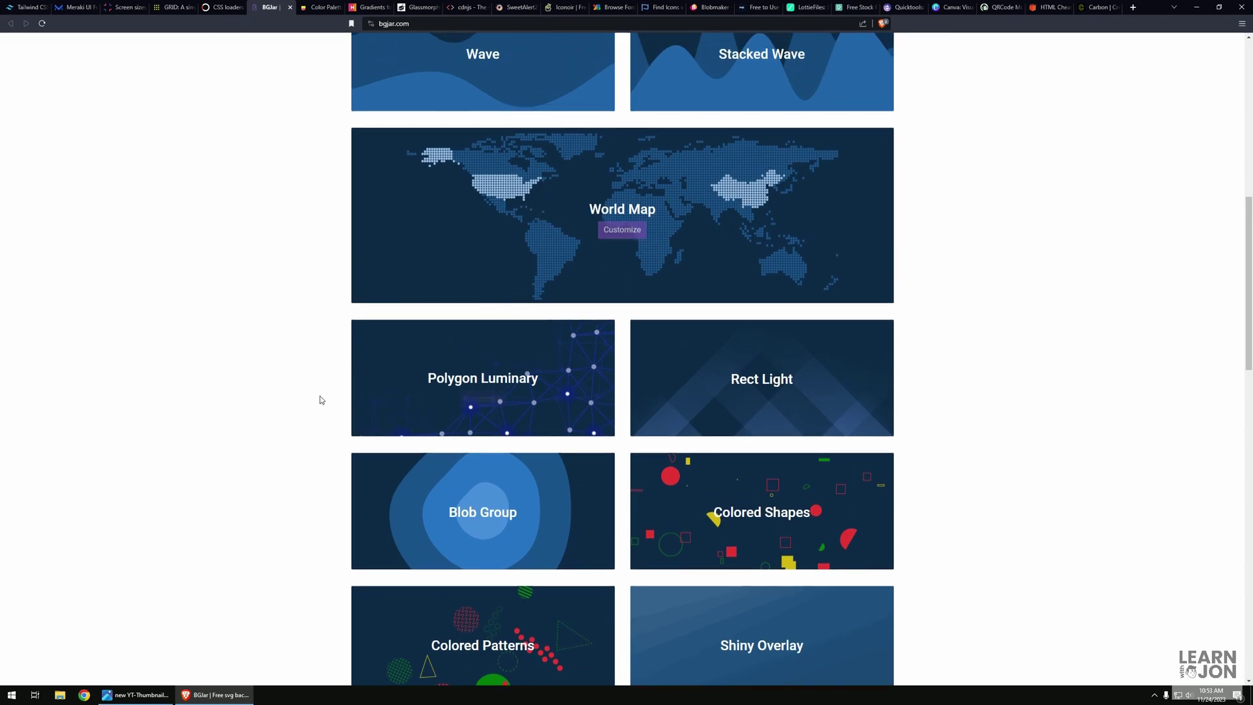
pyautogui.scroll(-4, 291, 408)
pyautogui.scroll(-2, 288, 411)
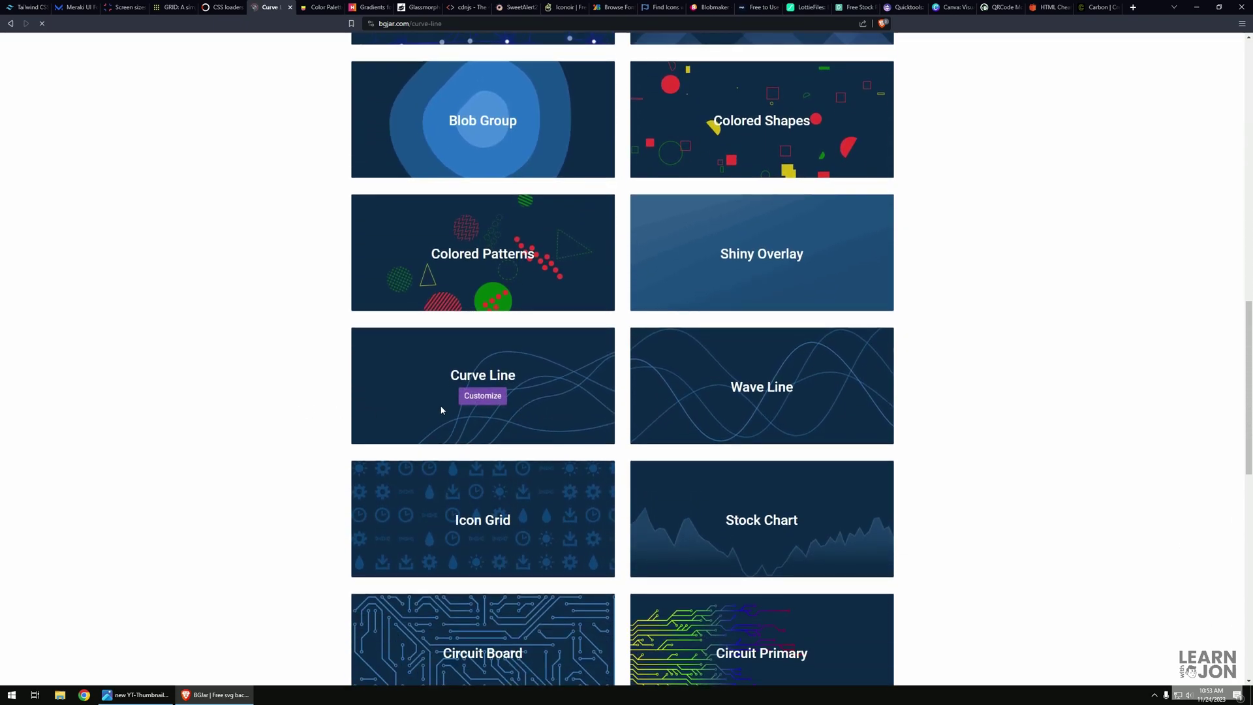
# Place the Curve Line background's curves at BottomLeft and open its Line Color choice.
pyautogui.click(483, 395)
pyautogui.click(28, 300)
pyautogui.click(29, 314)
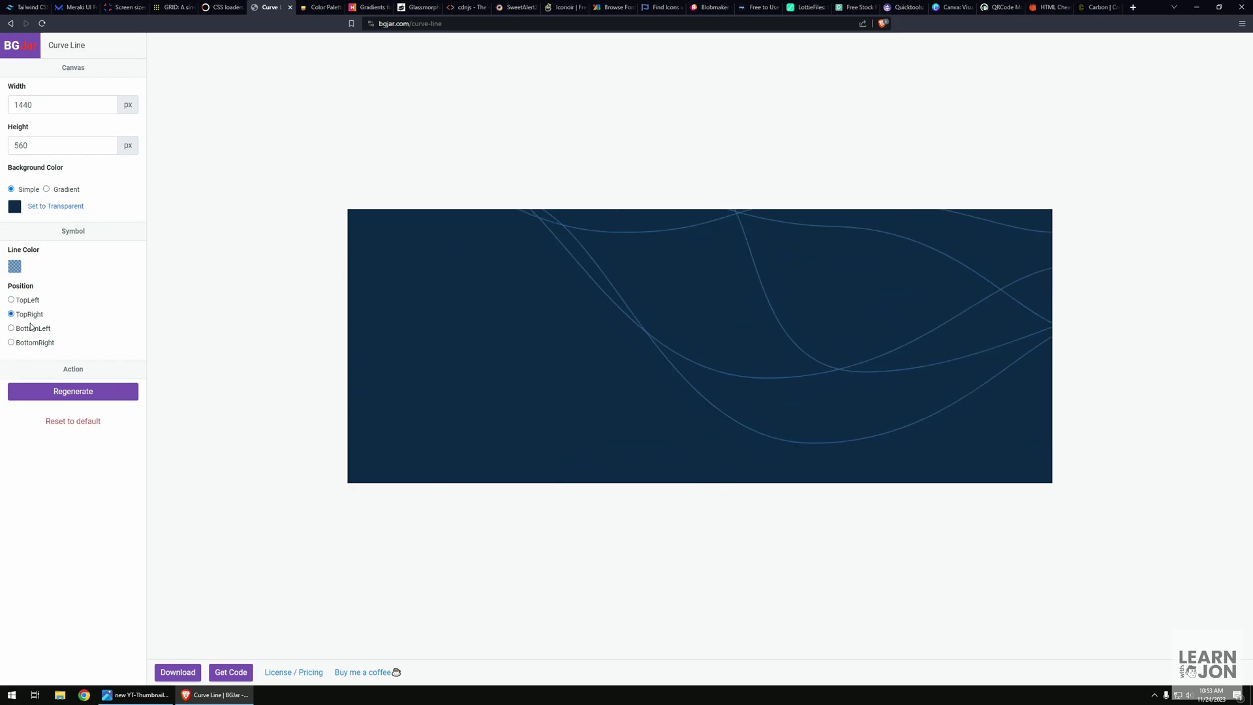
pyautogui.click(32, 328)
pyautogui.click(15, 267)
pyautogui.click(320, 7)
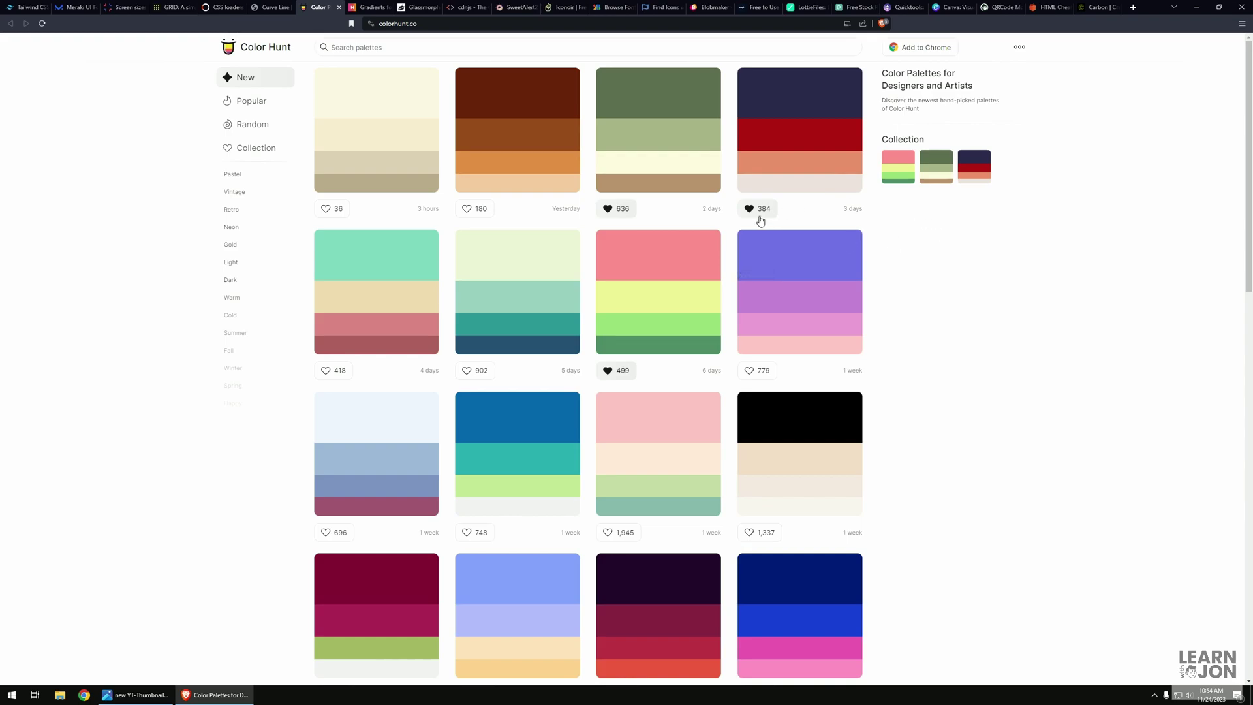
# Unlike the green palette and view the #ECF4D6 to #265073 palette's hex codes.
pyautogui.click(947, 156)
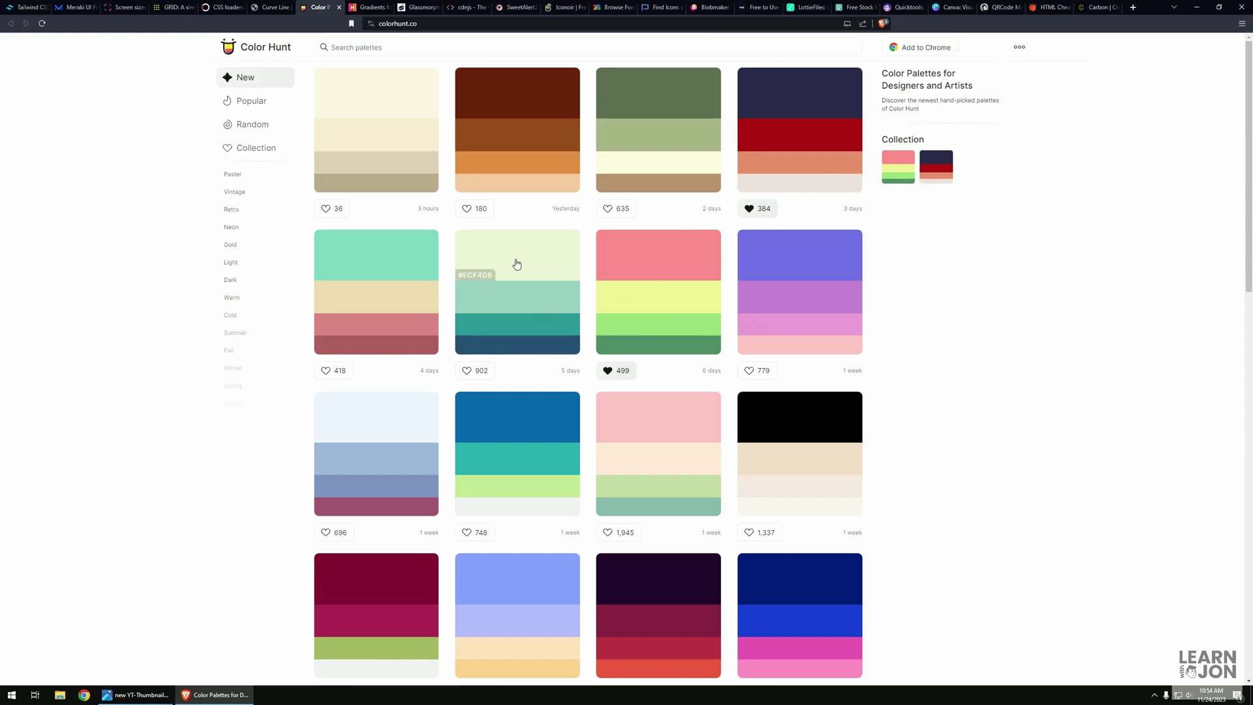
pyautogui.click(531, 311)
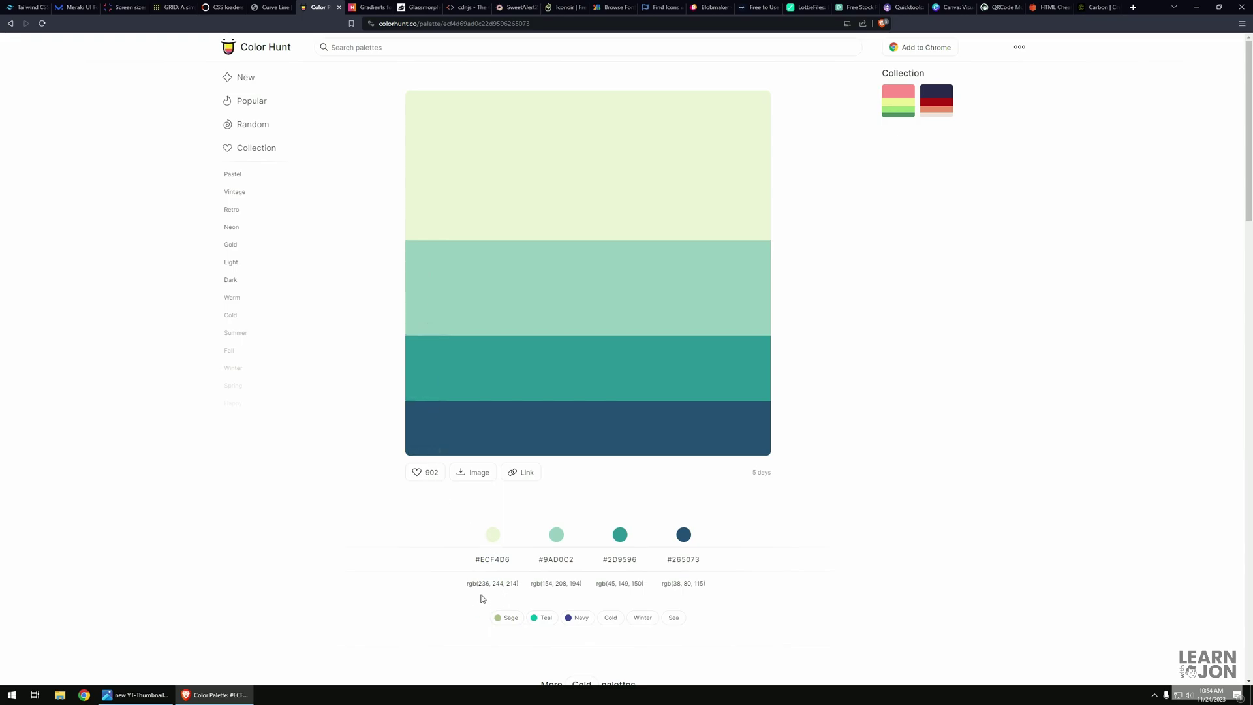
pyautogui.scroll(-3, 464, 597)
pyautogui.hotkey('ctrl', 'Tab')
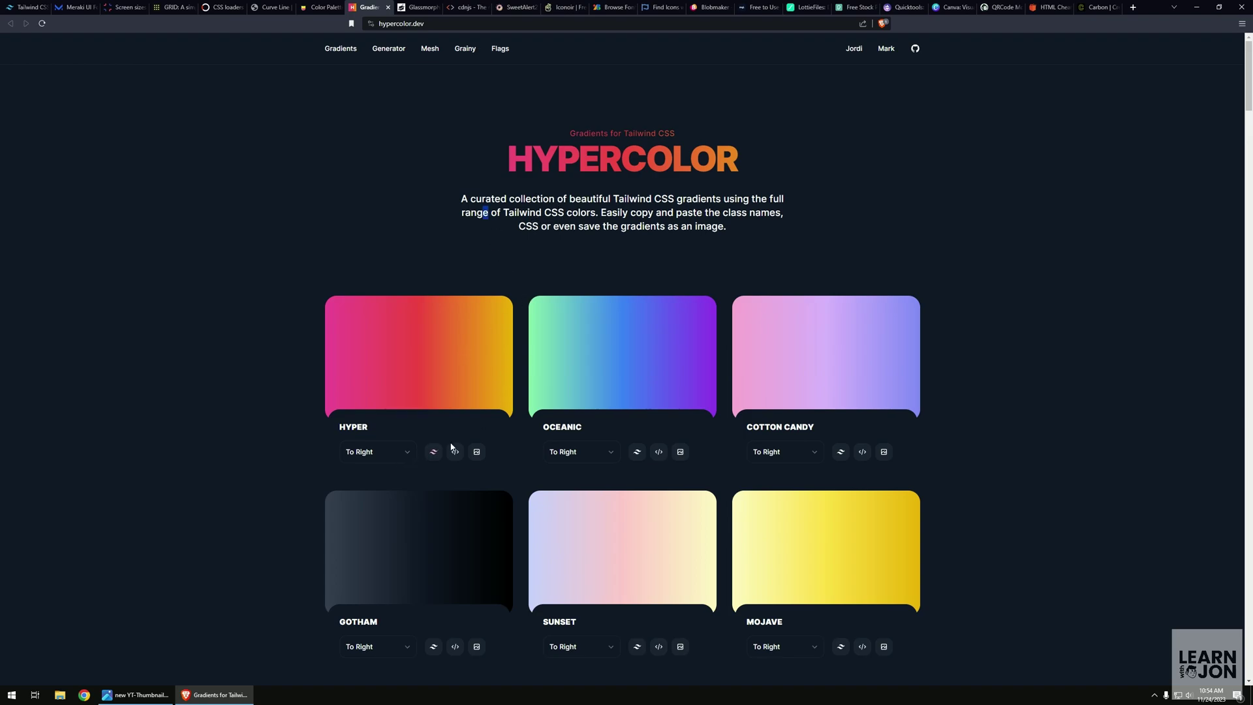
# Copy the OCEANIC gradient's Tailwind class names on Hypercolor.
pyautogui.moveTo(461, 199); pyautogui.dragTo(599, 212)
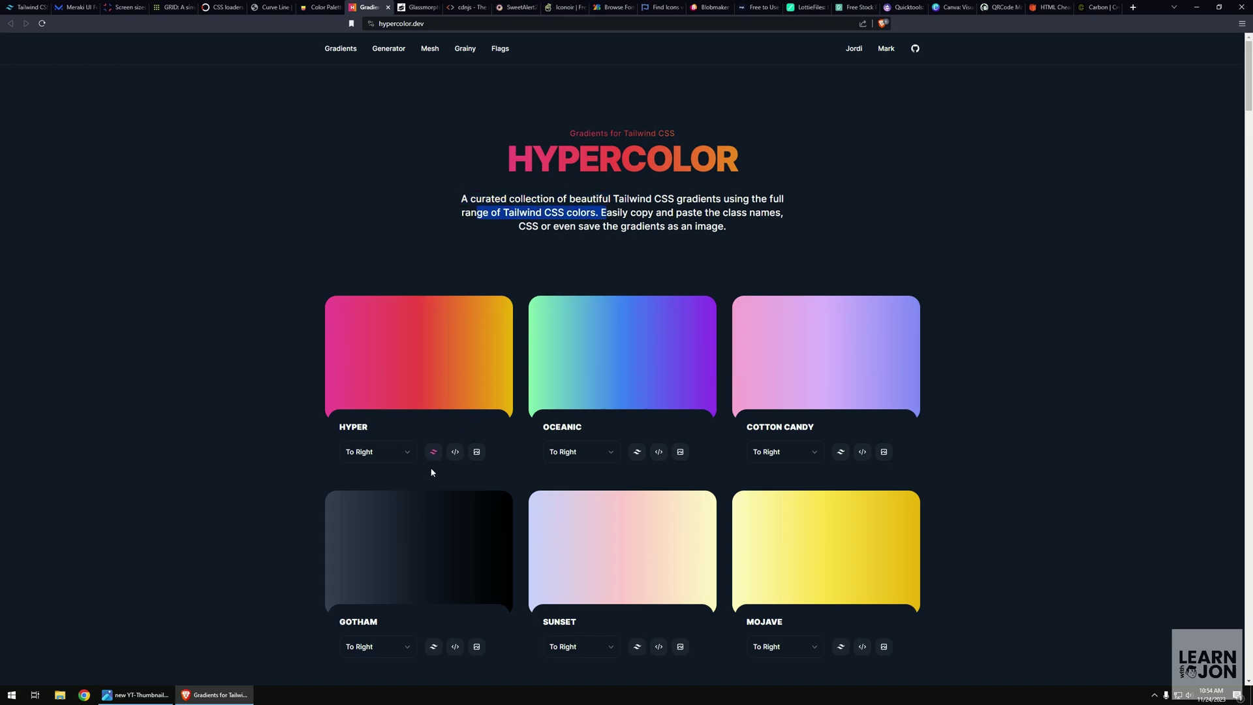
pyautogui.click(637, 455)
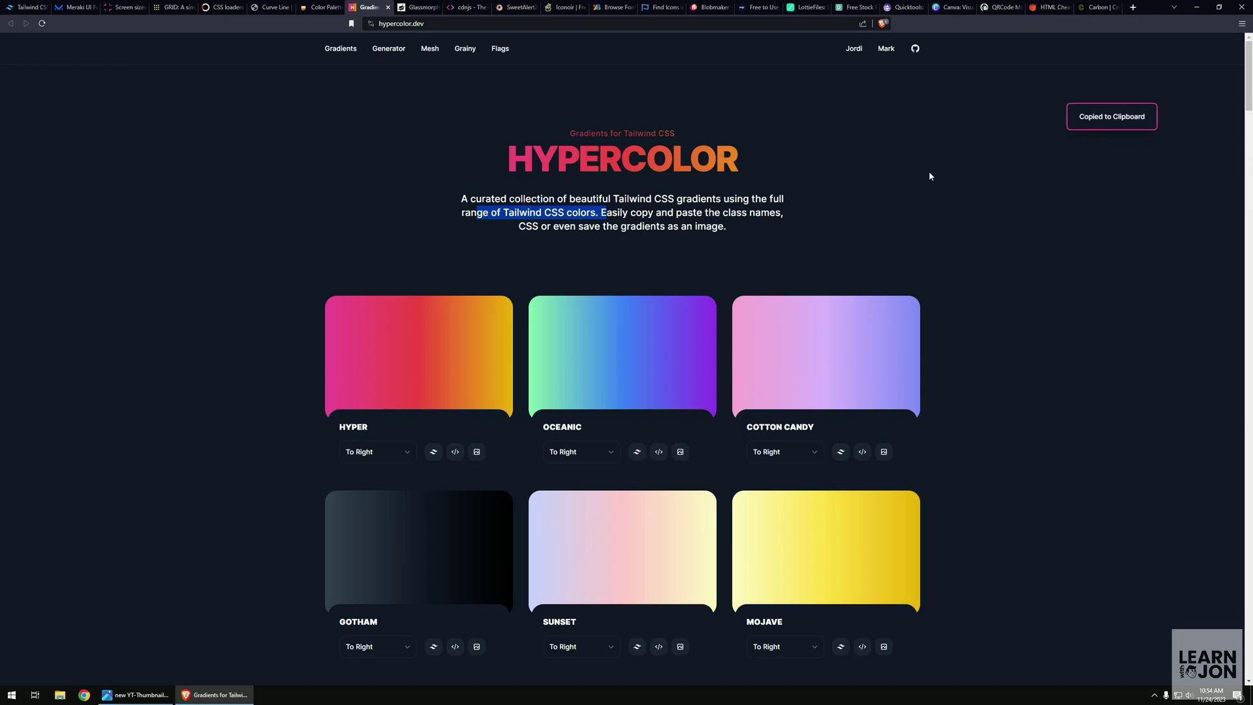
pyautogui.click(637, 452)
# Go through the Gradient and Mesh generators to the Grainy Gradient Generator.
pyautogui.click(389, 49)
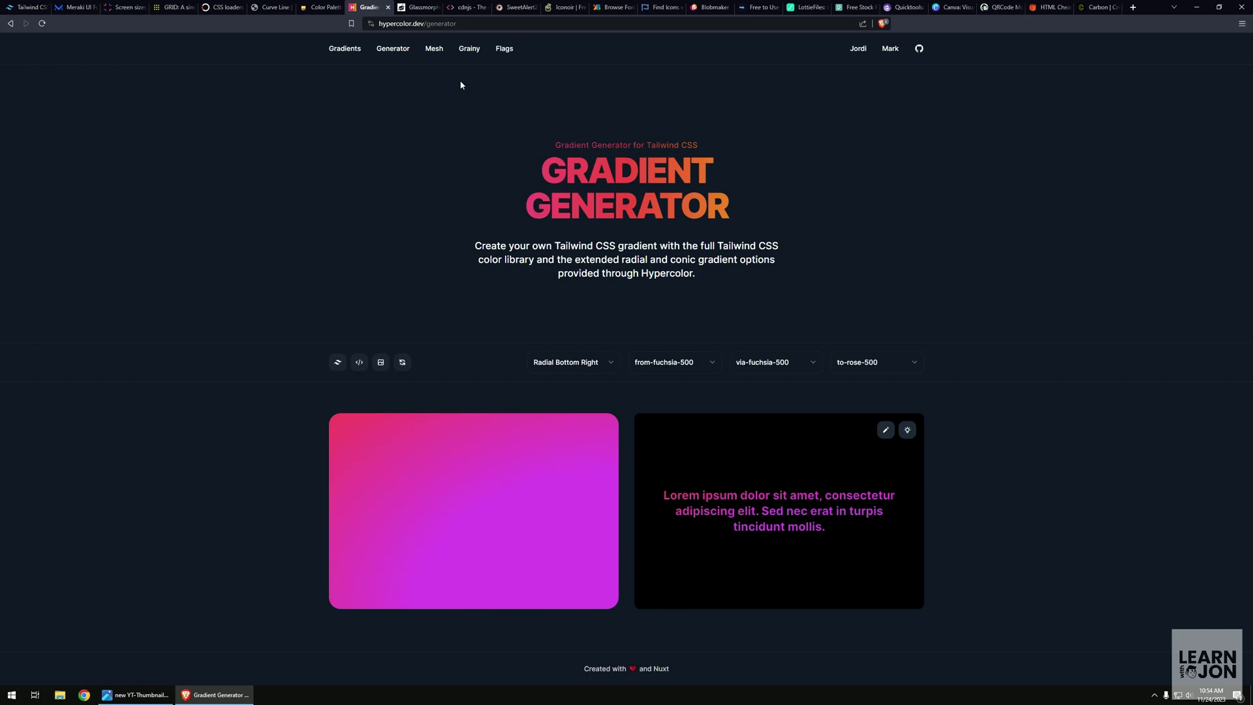
pyautogui.click(434, 49)
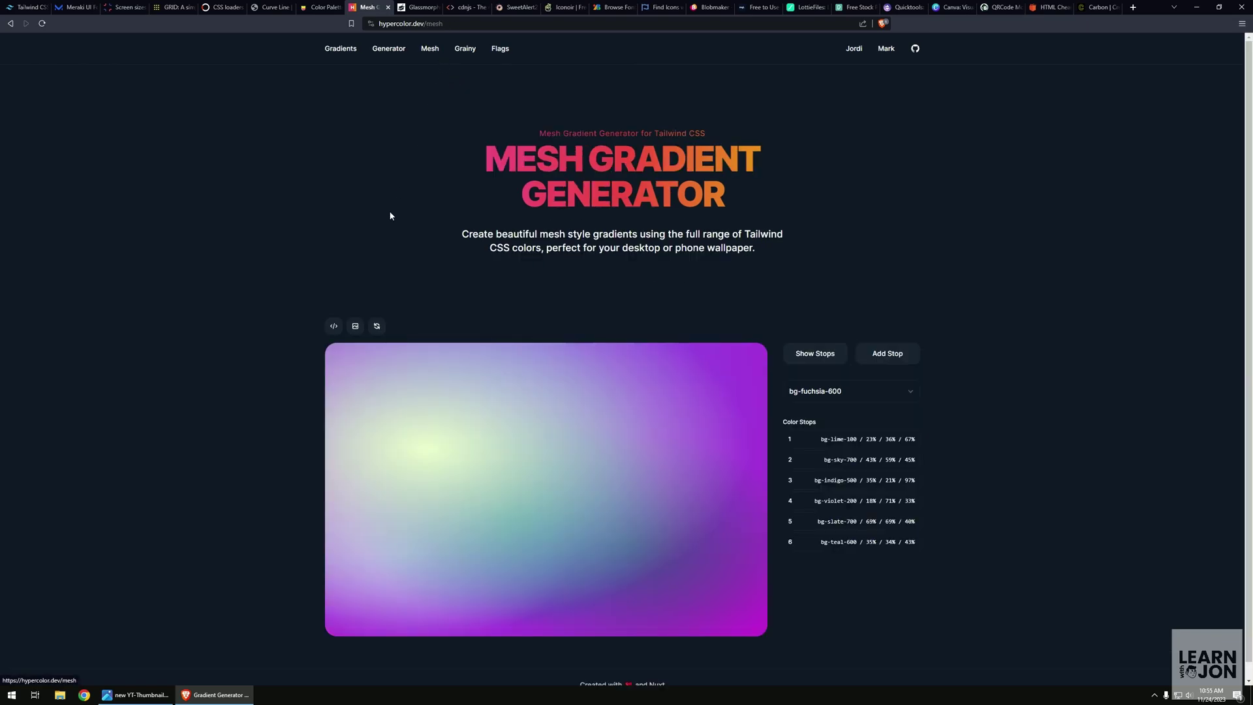
pyautogui.click(468, 51)
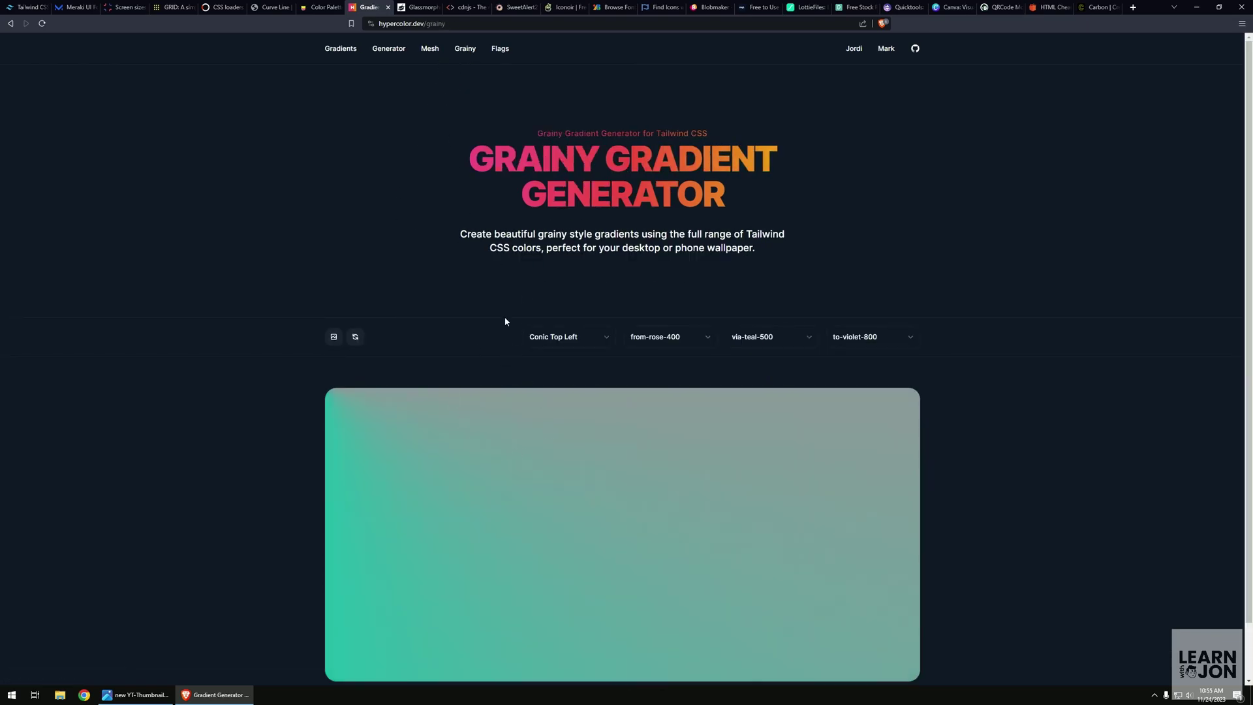
# Set the Glassmorphism card's transparency to 0.60 and blur to 3.0.
pyautogui.hotkey('ctrl', 'Tab')
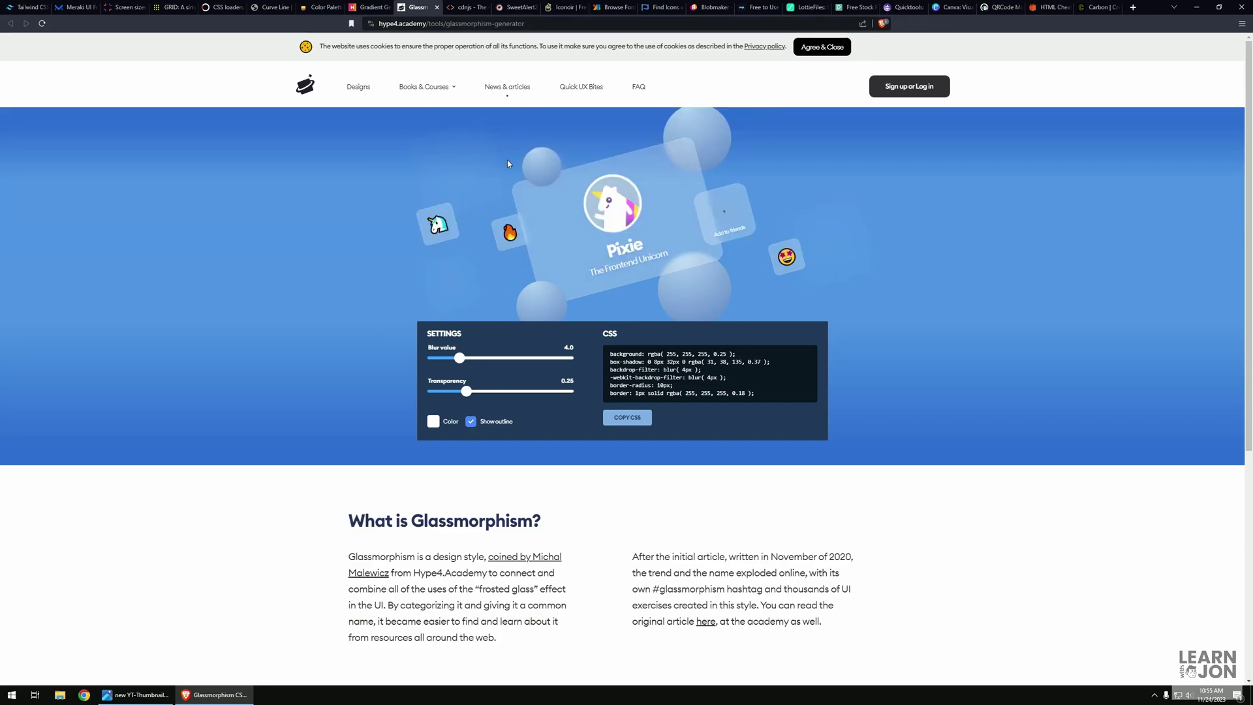
pyautogui.moveTo(466, 391); pyautogui.dragTo(509, 413)
pyautogui.moveTo(468, 359)
pyautogui.mouseDown()
pyautogui.moveTo(509, 369)
pyautogui.moveTo(453, 374)
pyautogui.mouseUp()
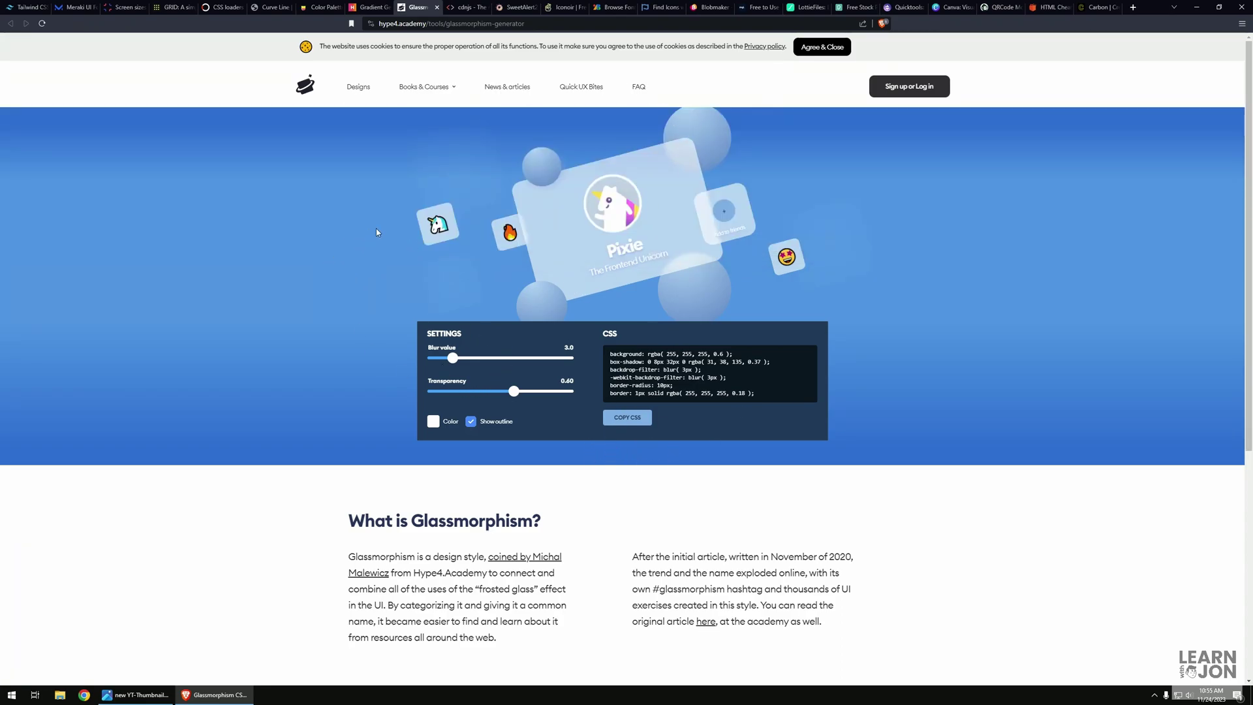
# Open the react-dom library page on cdnjs, listing version 18.2.0 file URLs.
pyautogui.click(465, 7)
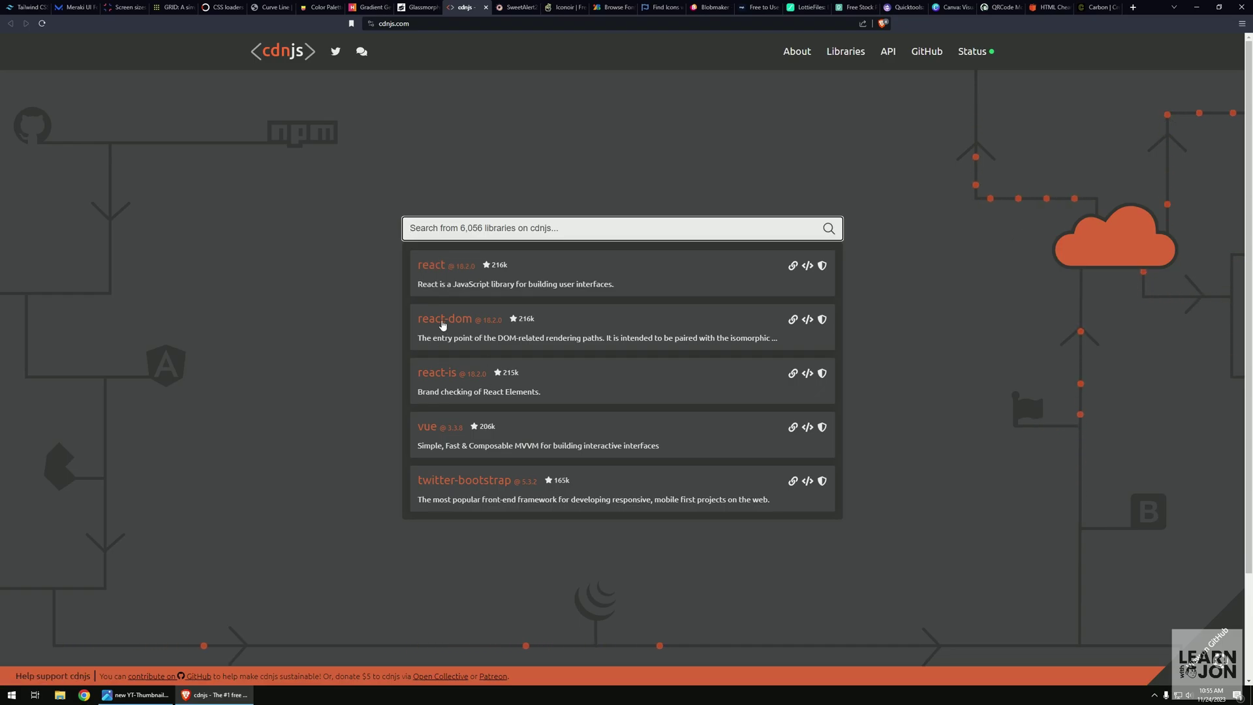
pyautogui.click(258, 359)
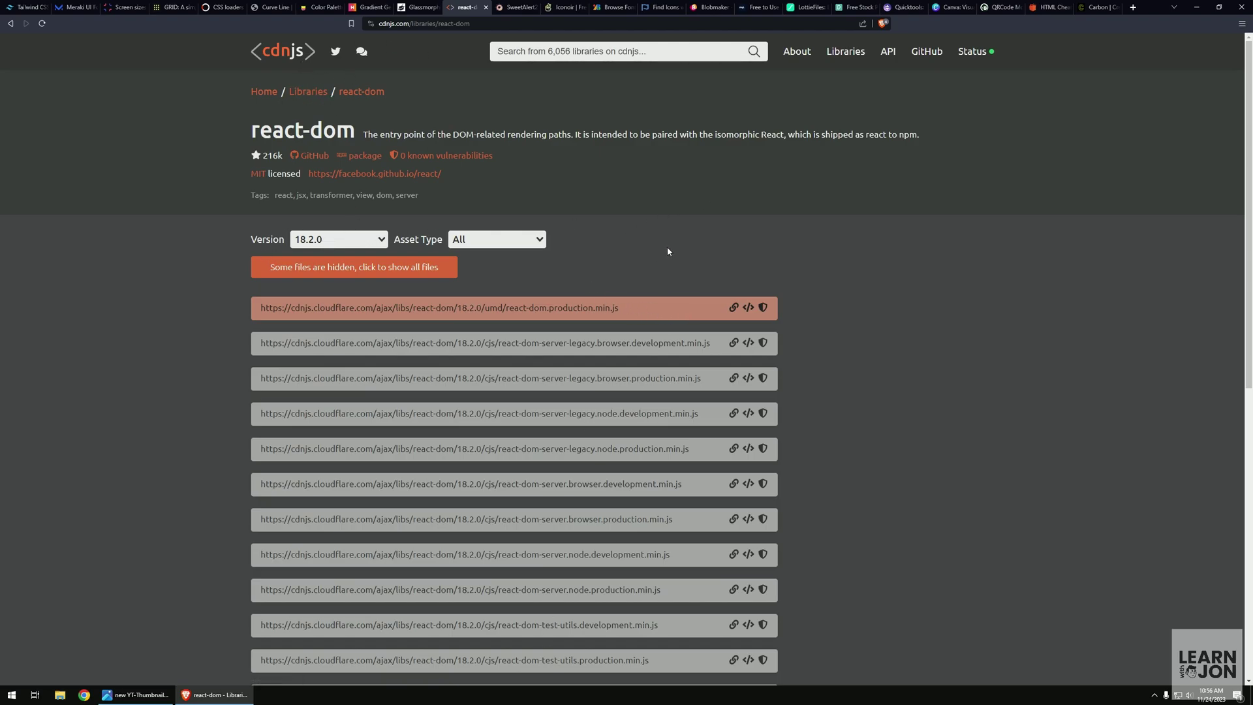
# Scroll the SweetAlert2 site down to its Examples section.
pyautogui.click(519, 8)
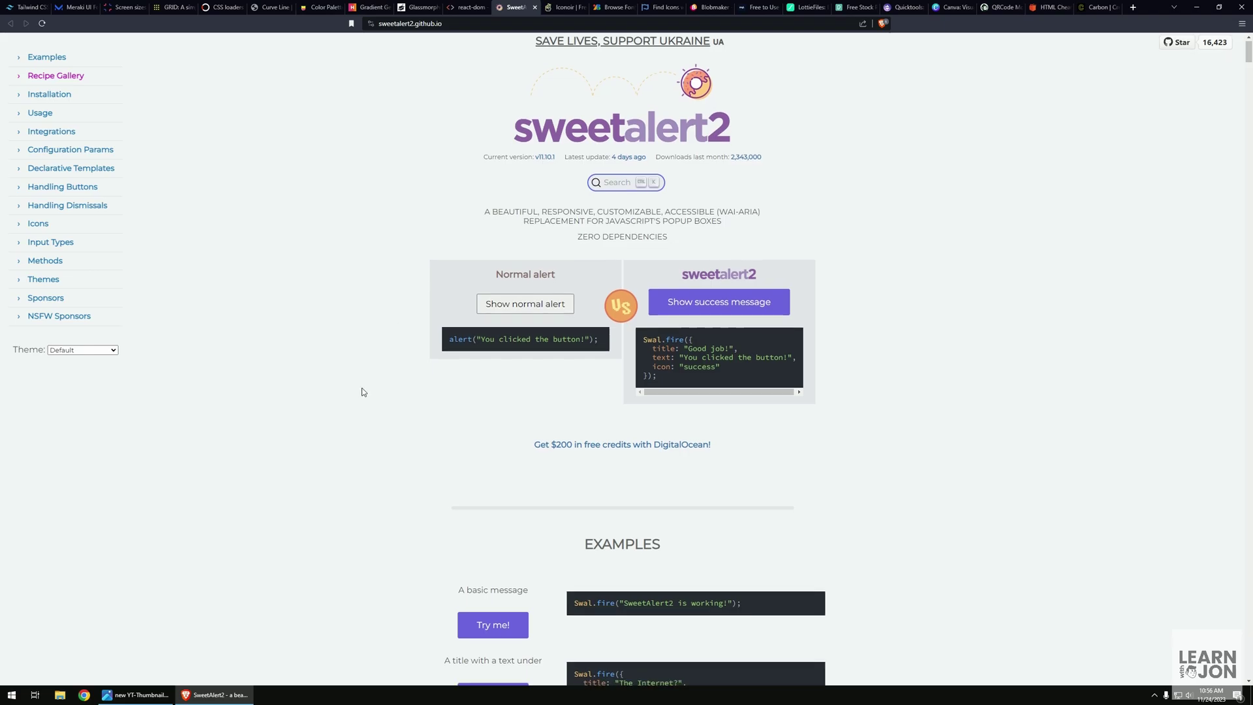
pyautogui.scroll(-1, 819, 387)
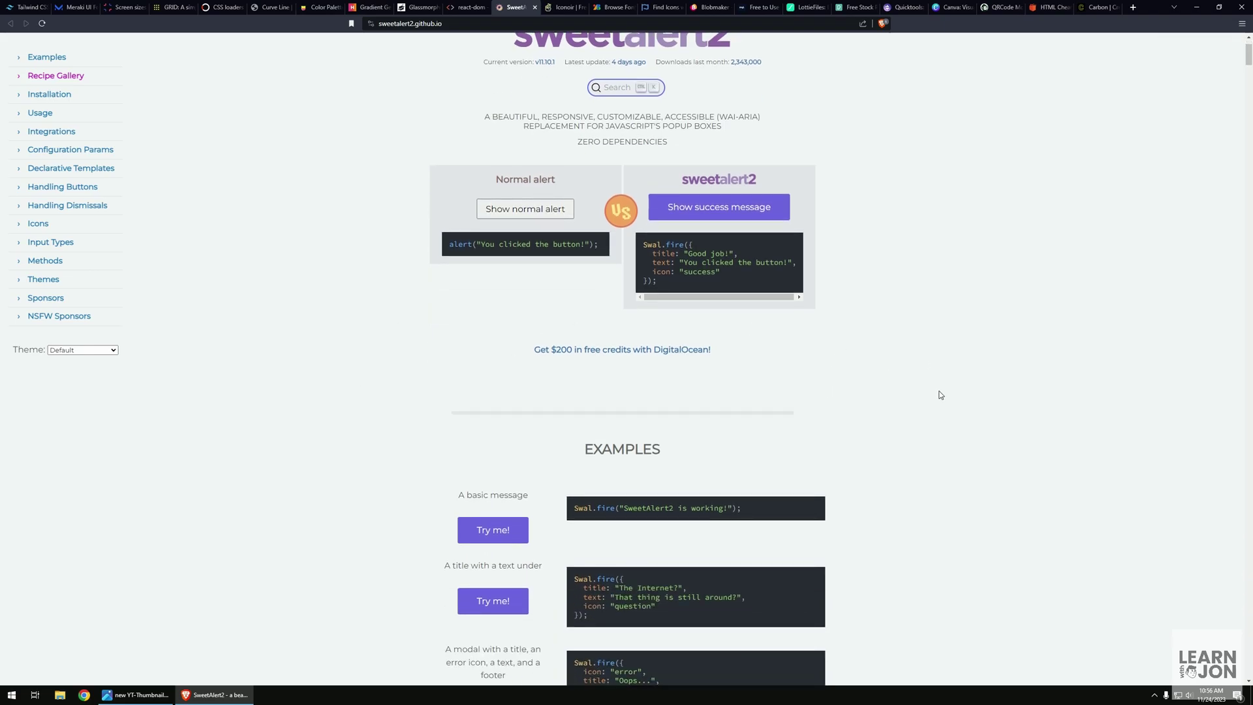
pyautogui.scroll(-3, 939, 394)
pyautogui.scroll(5, 972, 378)
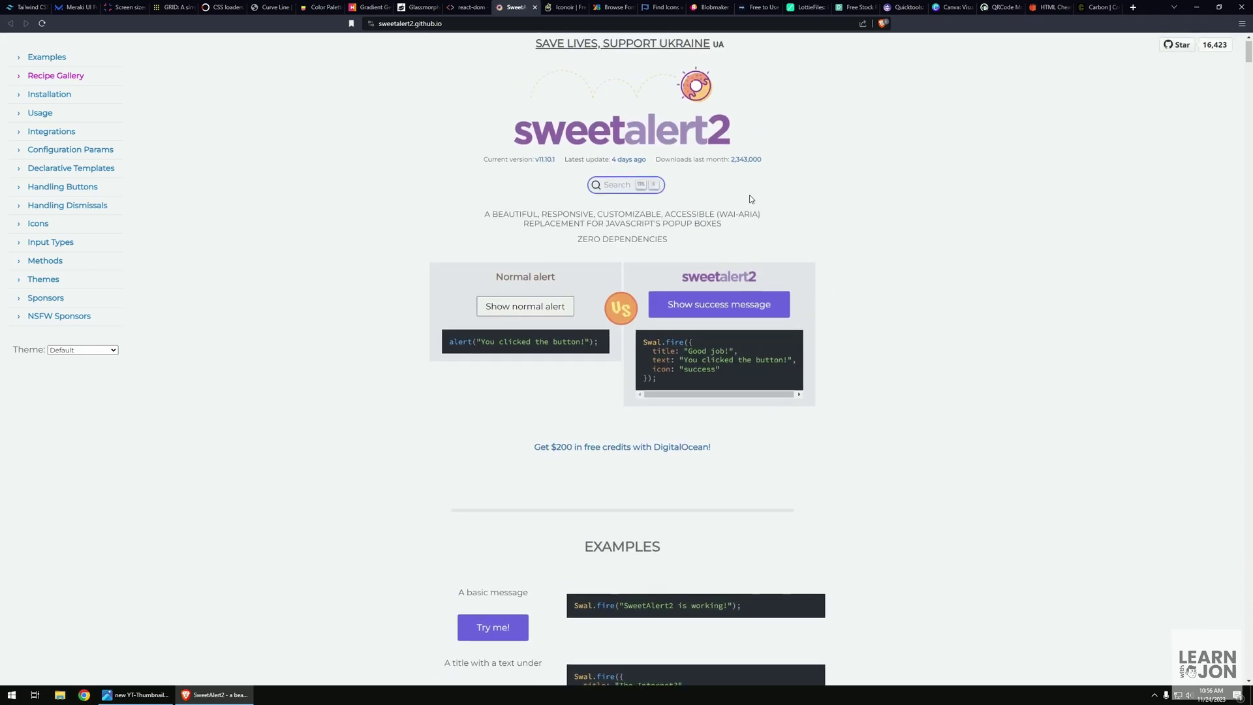
pyautogui.scroll(-4, 402, 368)
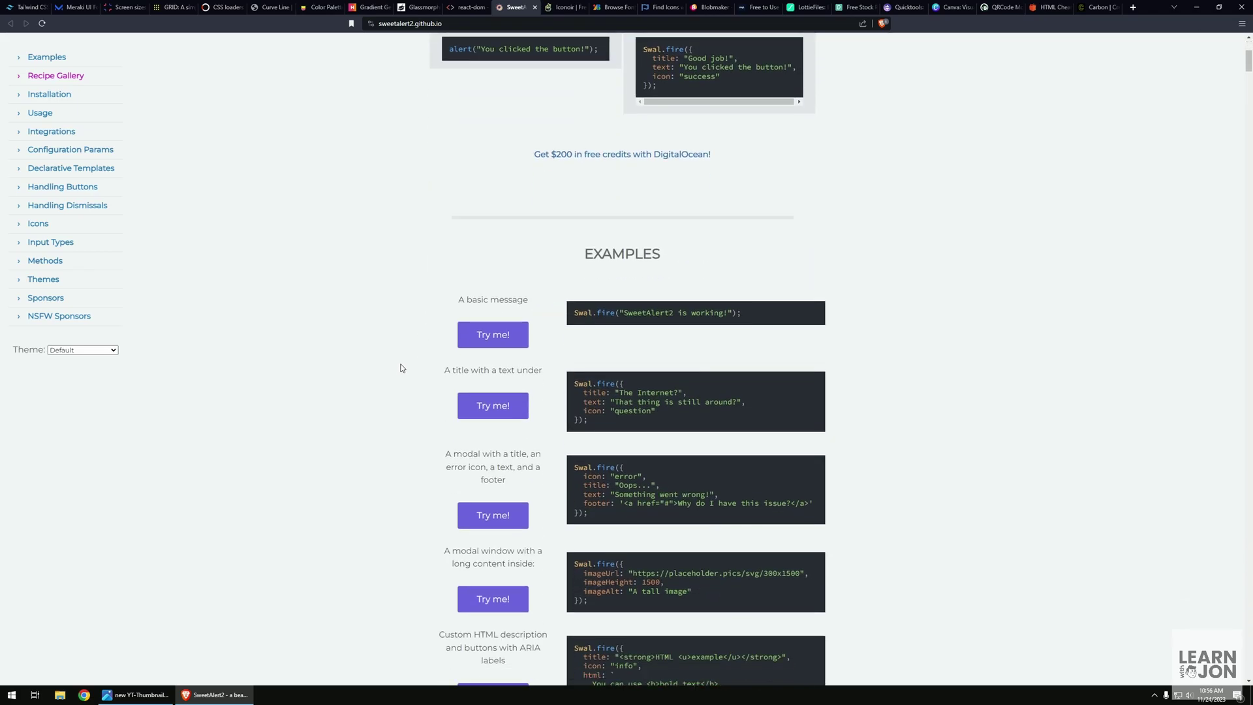
pyautogui.scroll(-2, 401, 372)
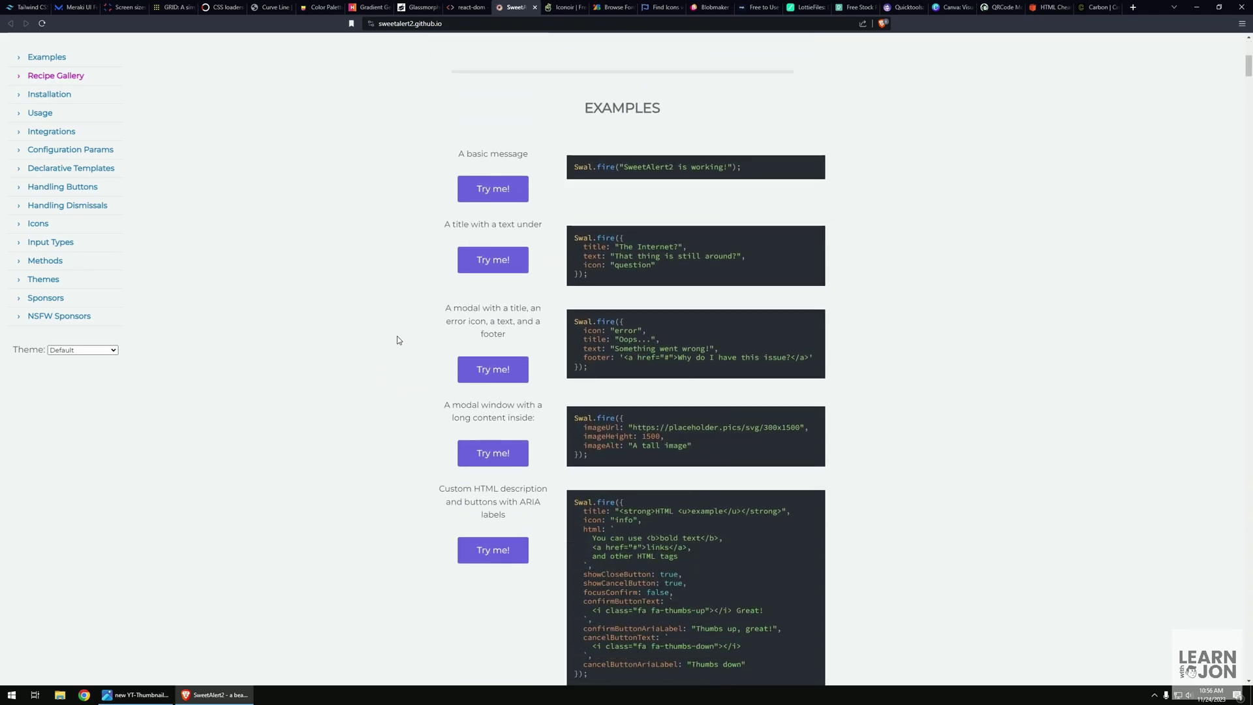
# Try and dismiss the basic message, 'The Internet?' question and 'Oops...' error alerts.
pyautogui.click(502, 186)
pyautogui.click(613, 373)
pyautogui.click(494, 257)
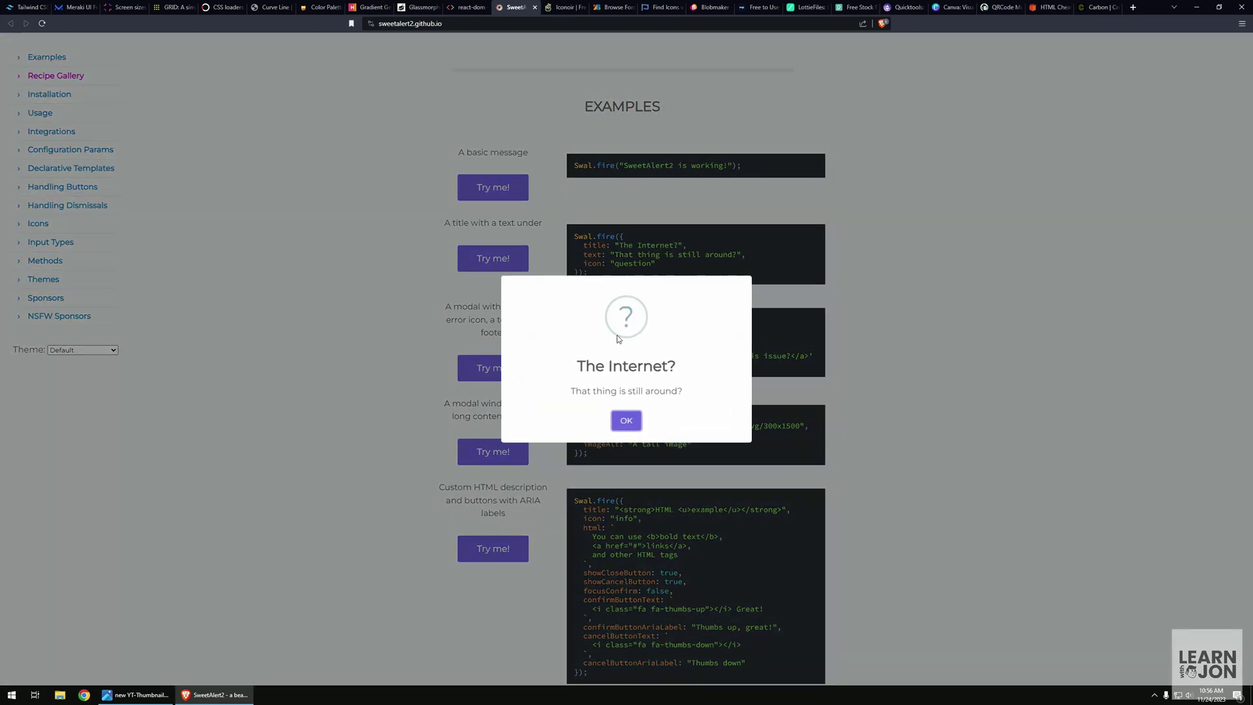
pyautogui.click(628, 422)
pyautogui.click(493, 368)
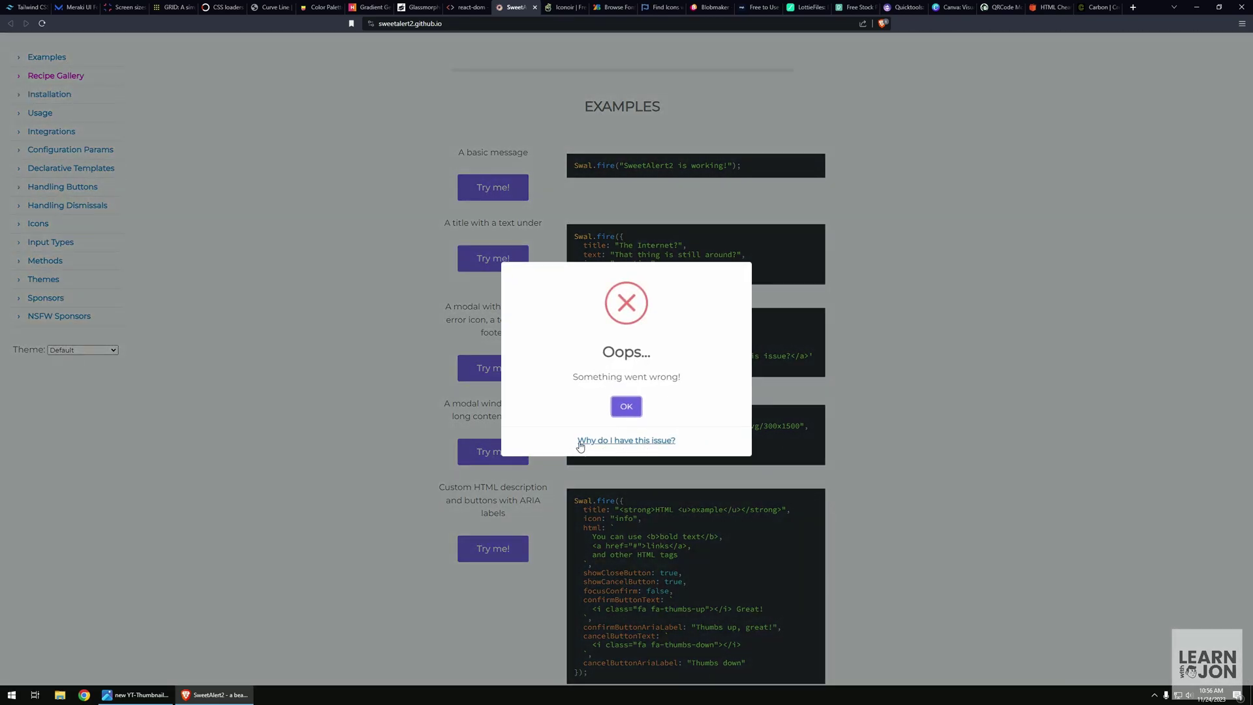
pyautogui.click(567, 464)
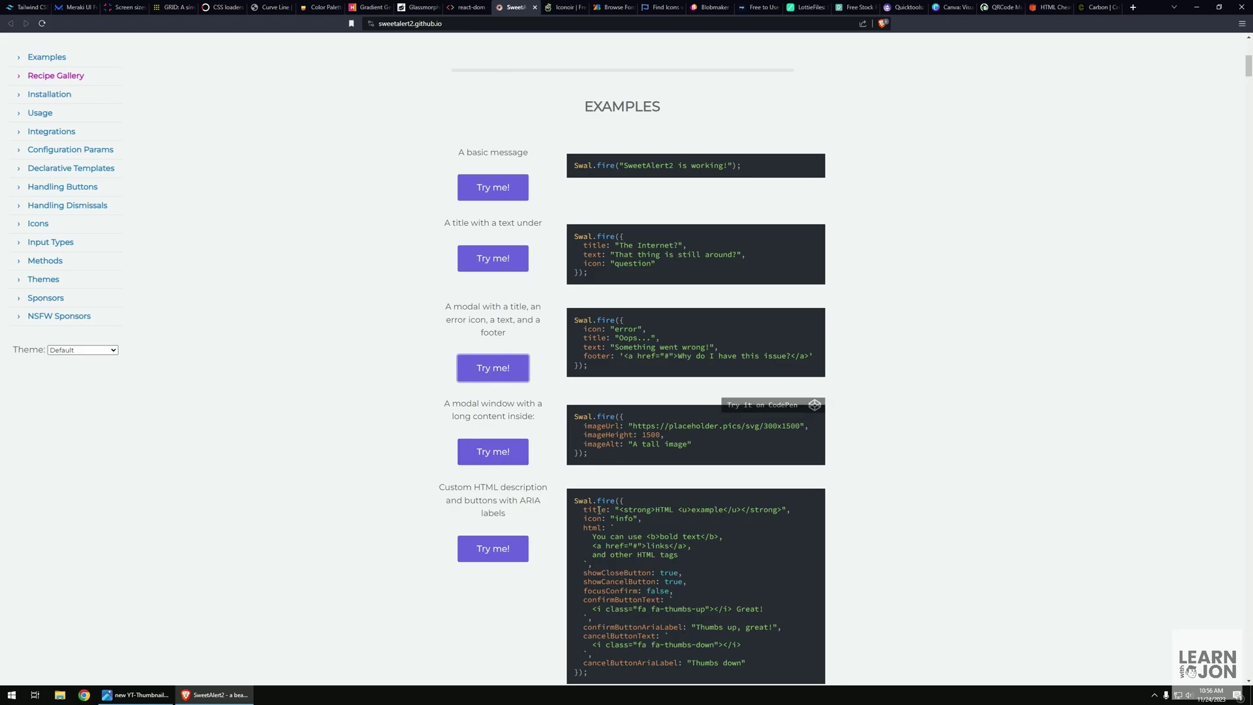
# Bring up the Iconoir library and browse its 3D Editor and Actions icon grid from the search box.
pyautogui.click(564, 7)
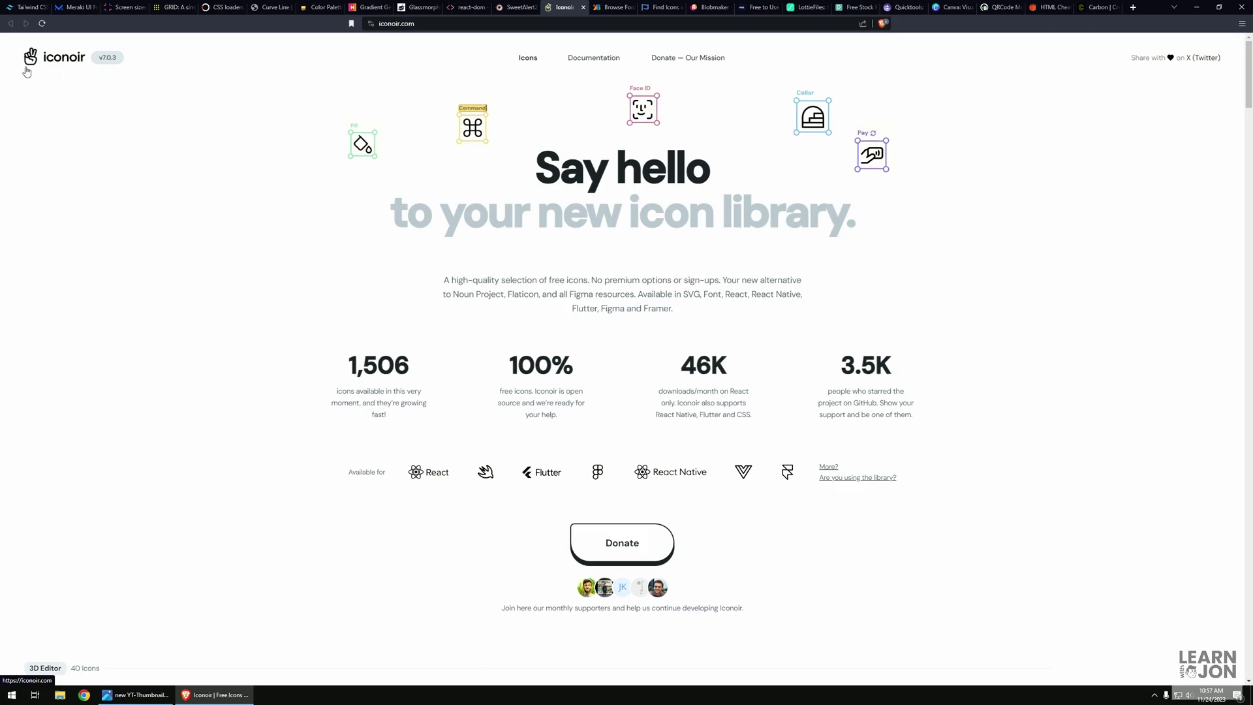
pyautogui.scroll(-2, 157, 219)
pyautogui.scroll(-3, 166, 209)
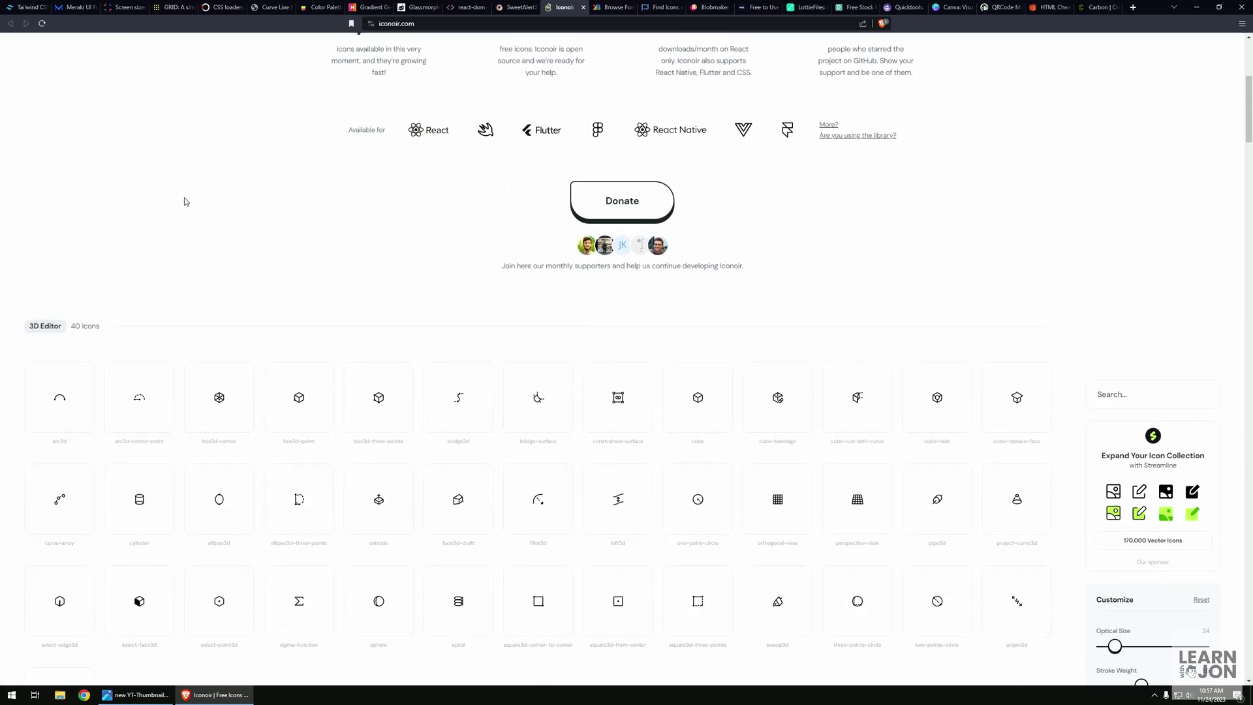
pyautogui.moveTo(158, 390)
pyautogui.moveTo(208, 397)
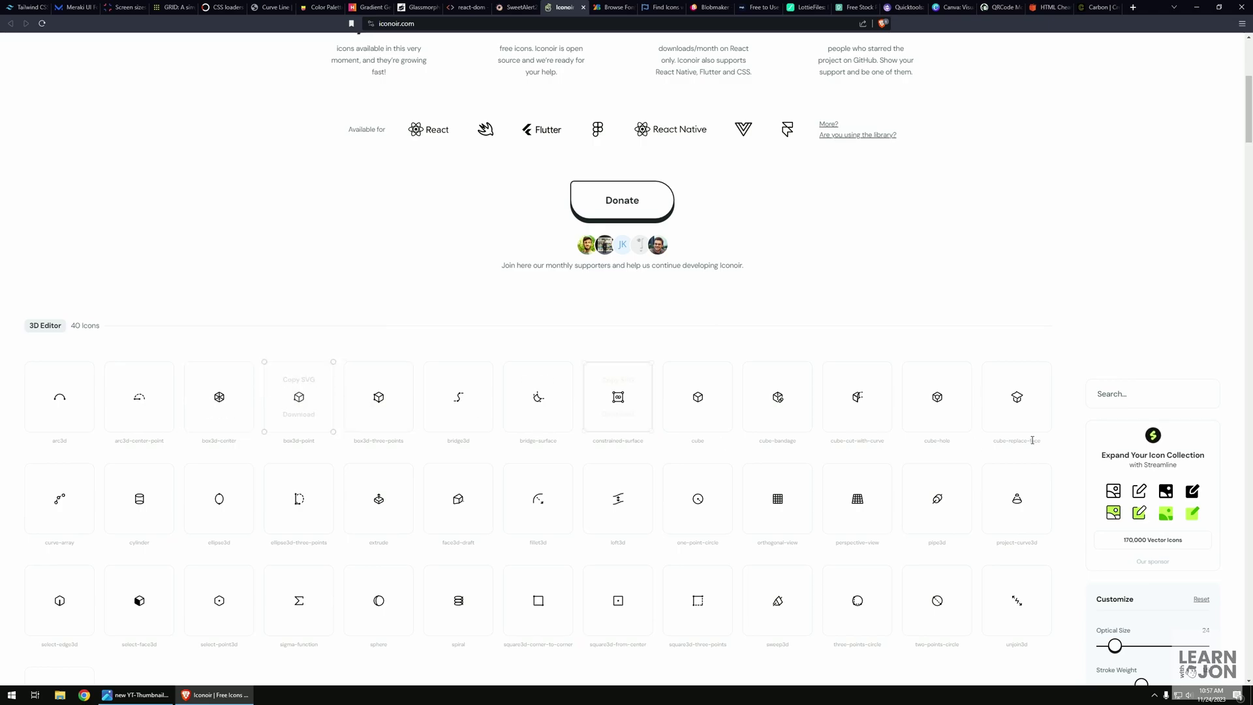
pyautogui.click(1110, 390)
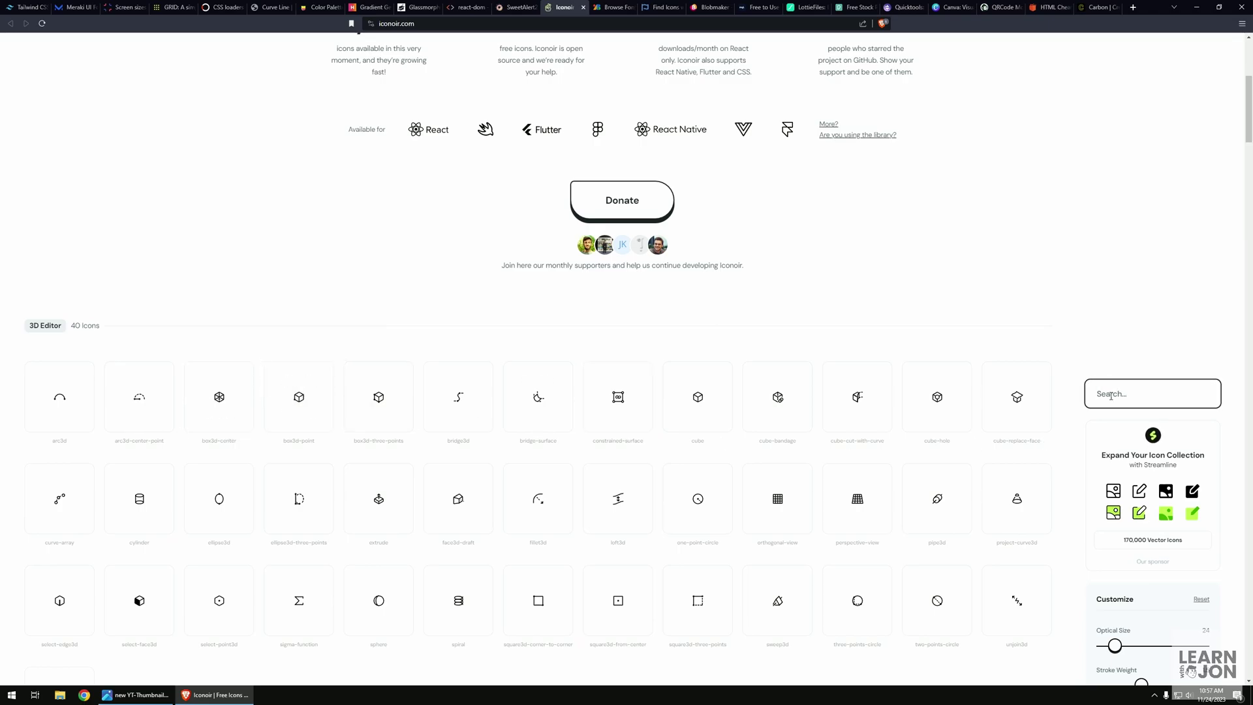
pyautogui.scroll(-4, 733, 366)
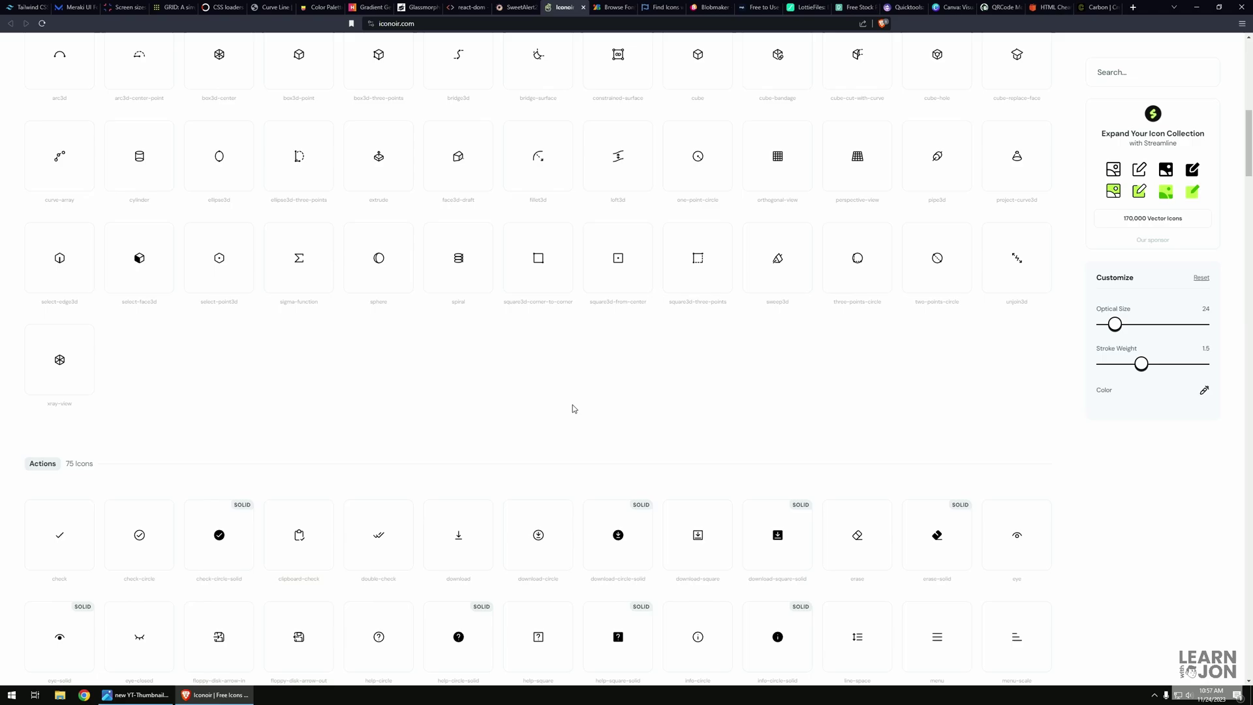
pyautogui.scroll(5, 299, 508)
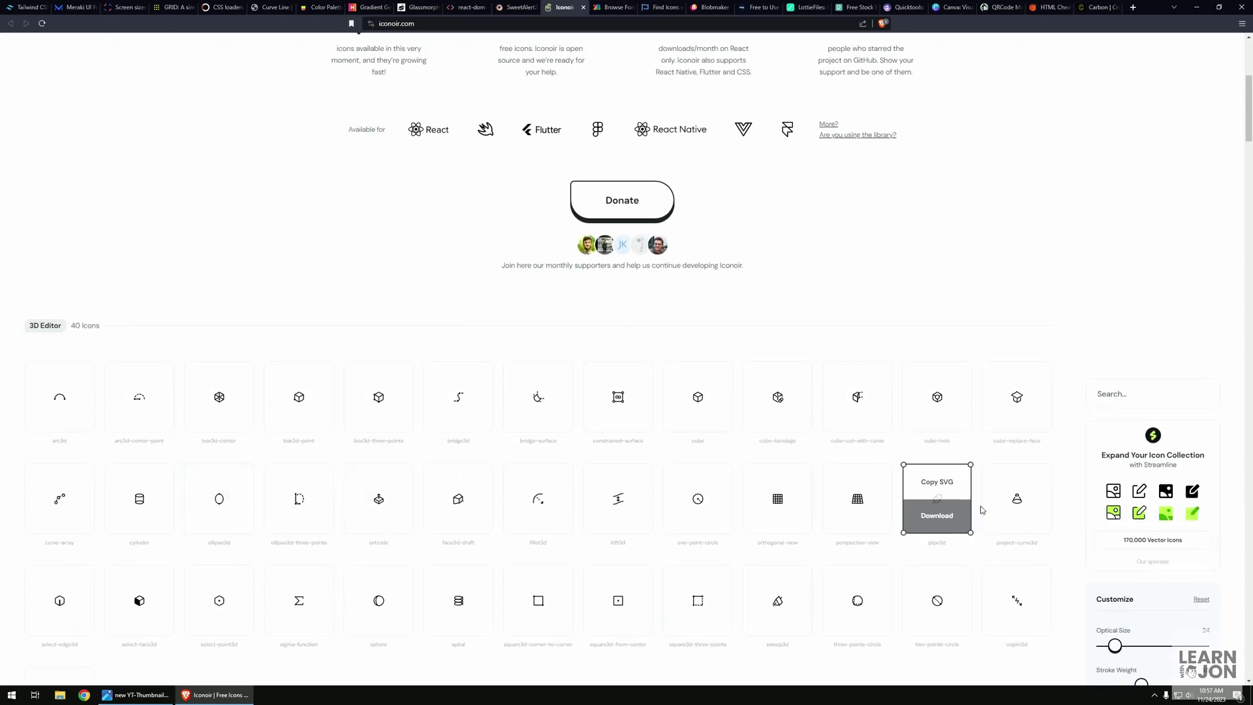
# Open Google Fonts' icon collection and switch its style to Material Icons.
pyautogui.click(608, 9)
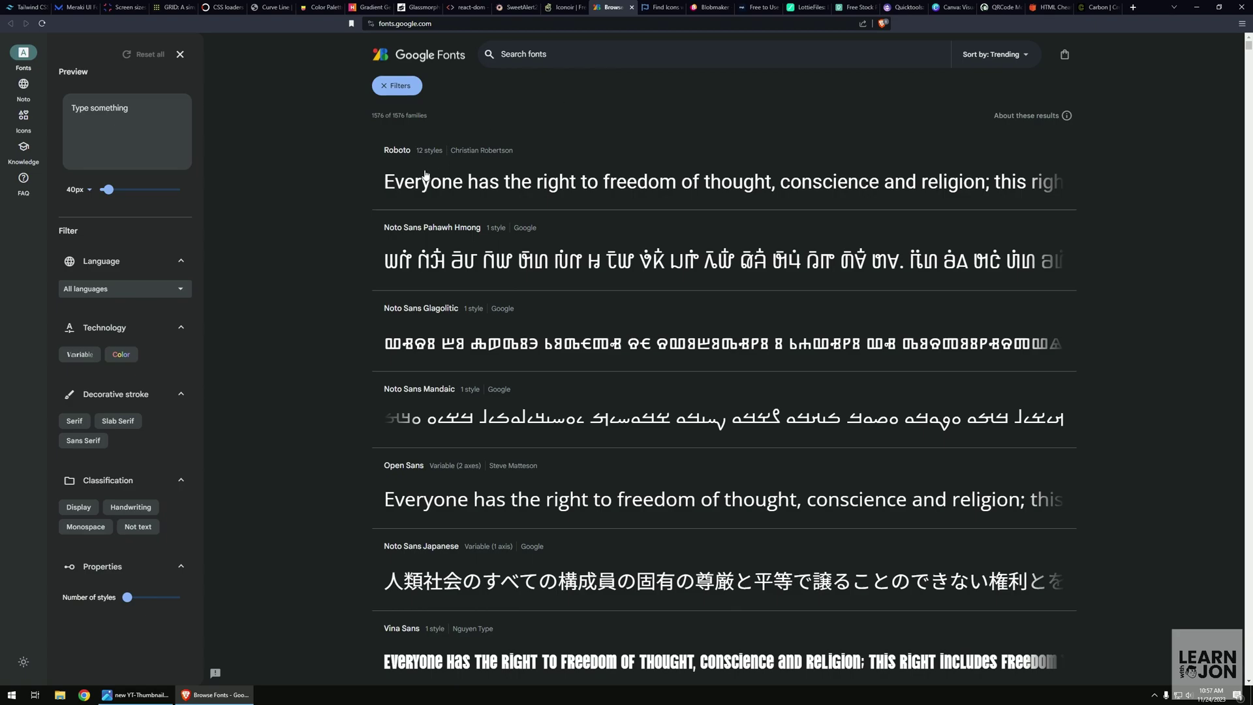
pyautogui.click(30, 133)
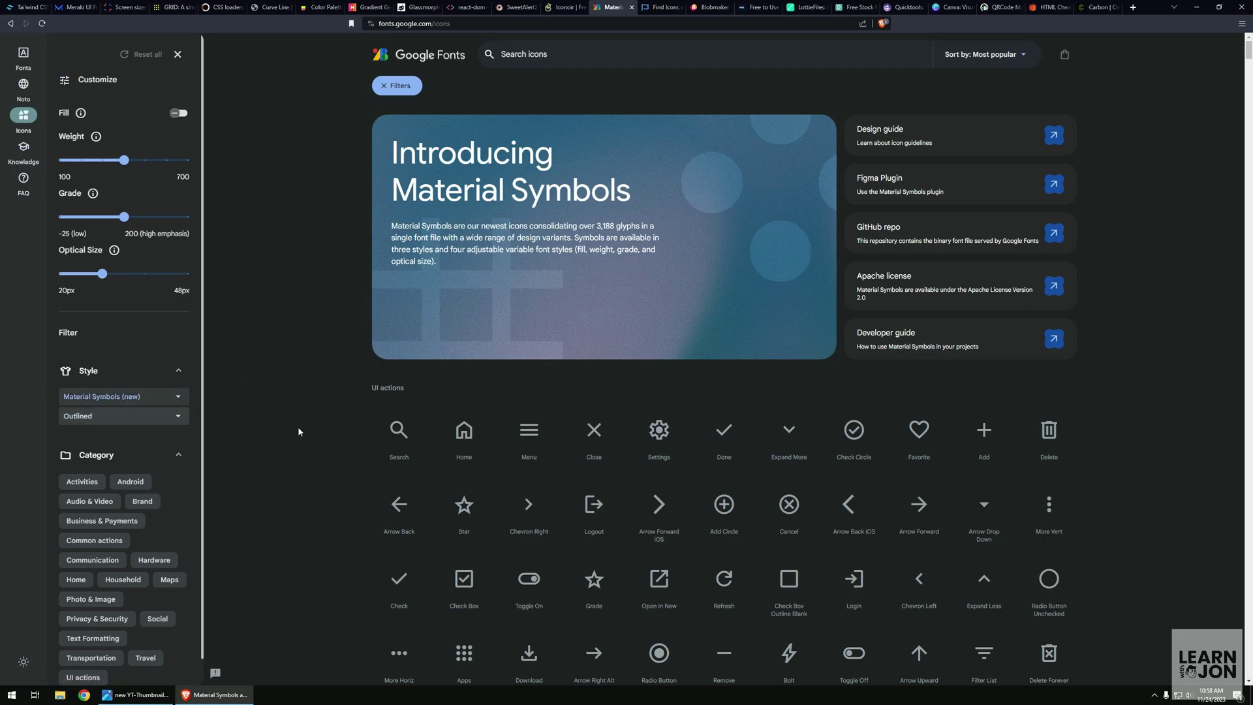
pyautogui.click(109, 396)
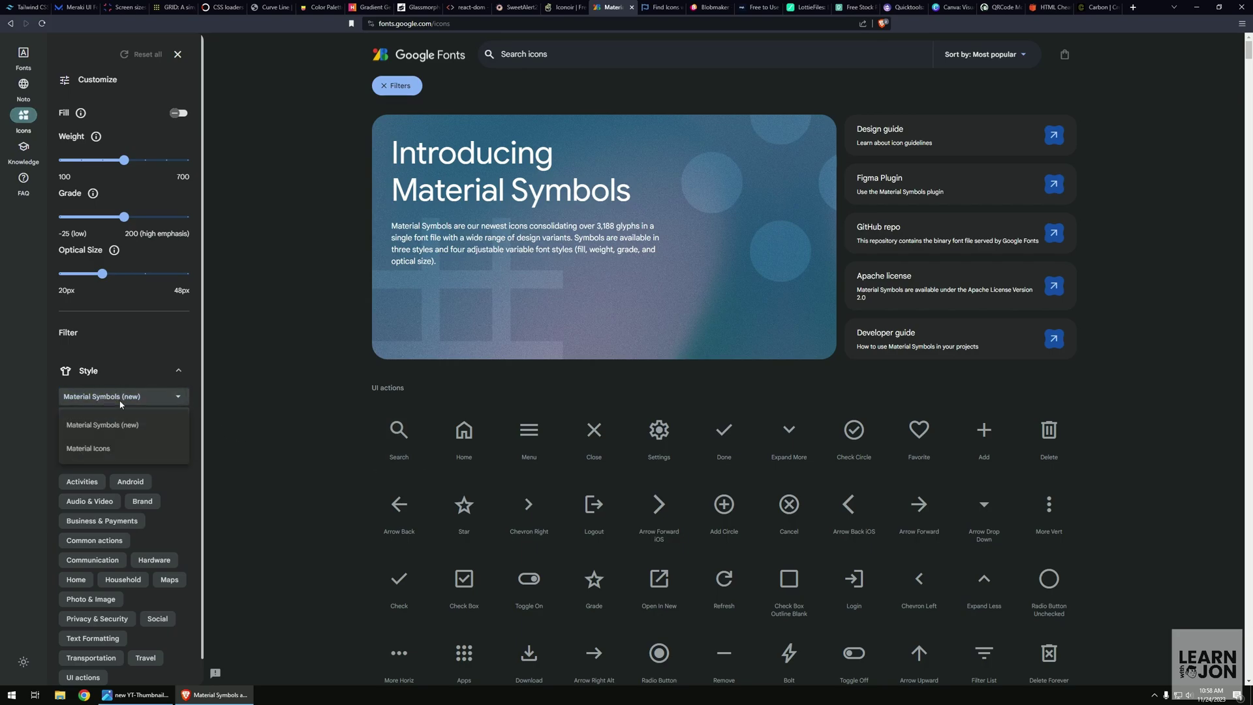
pyautogui.click(117, 451)
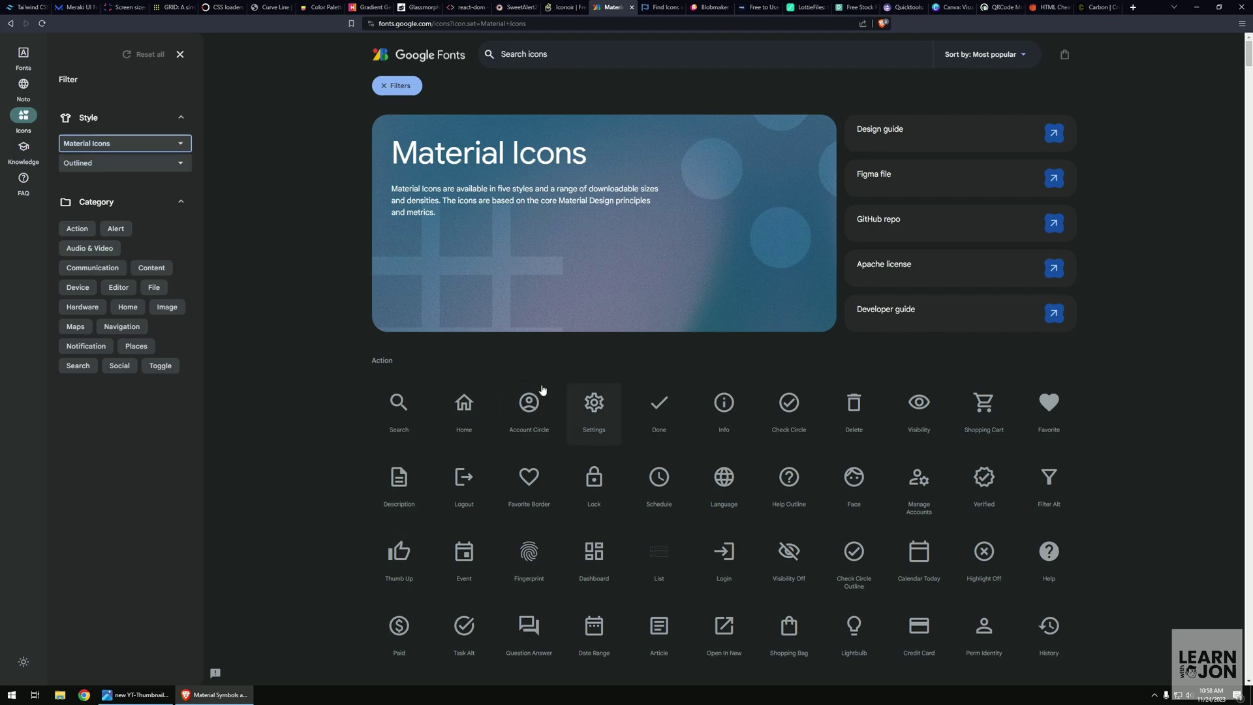
# Restore the Material Symbols (new) style, then go to the Font Awesome icons tab.
pyautogui.click(120, 145)
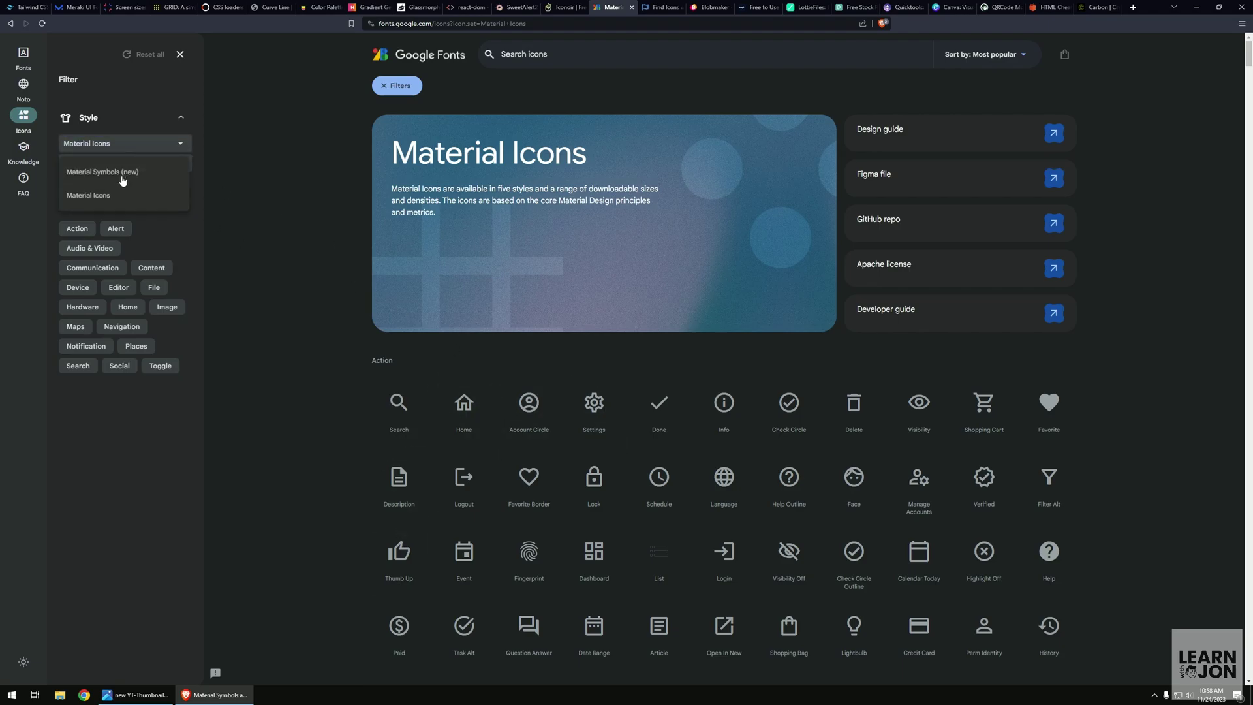
pyautogui.click(122, 181)
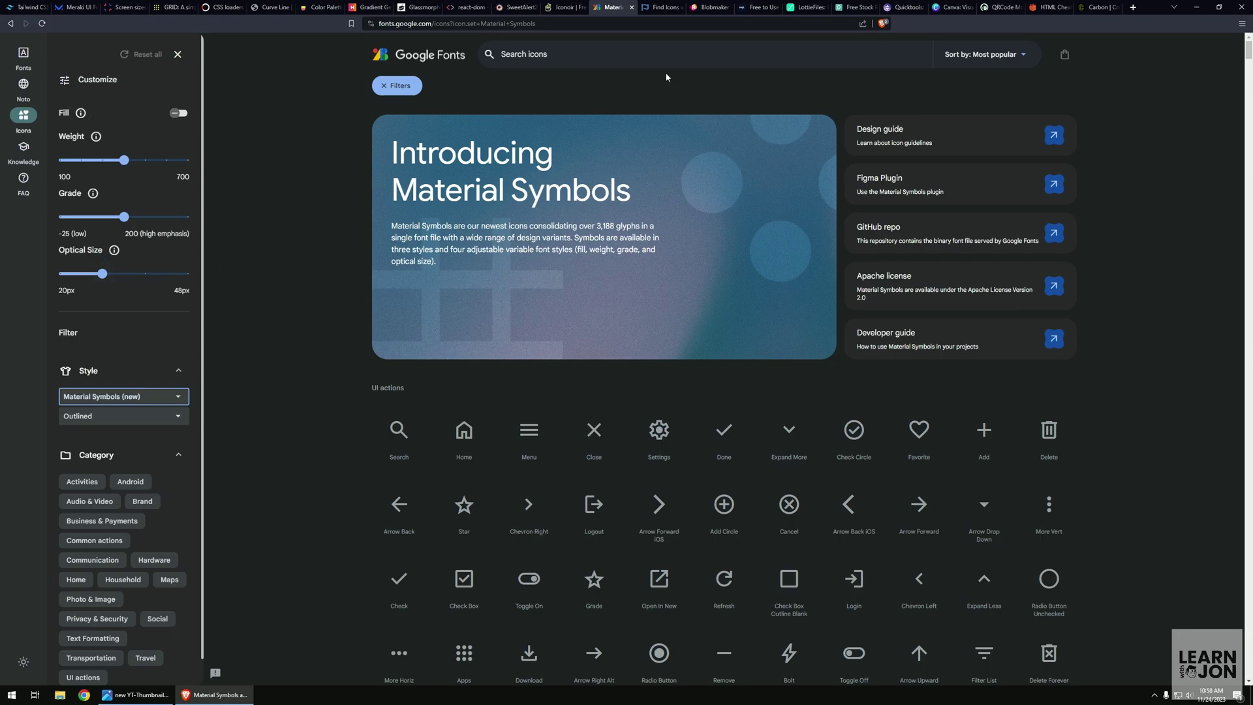
pyautogui.click(659, 7)
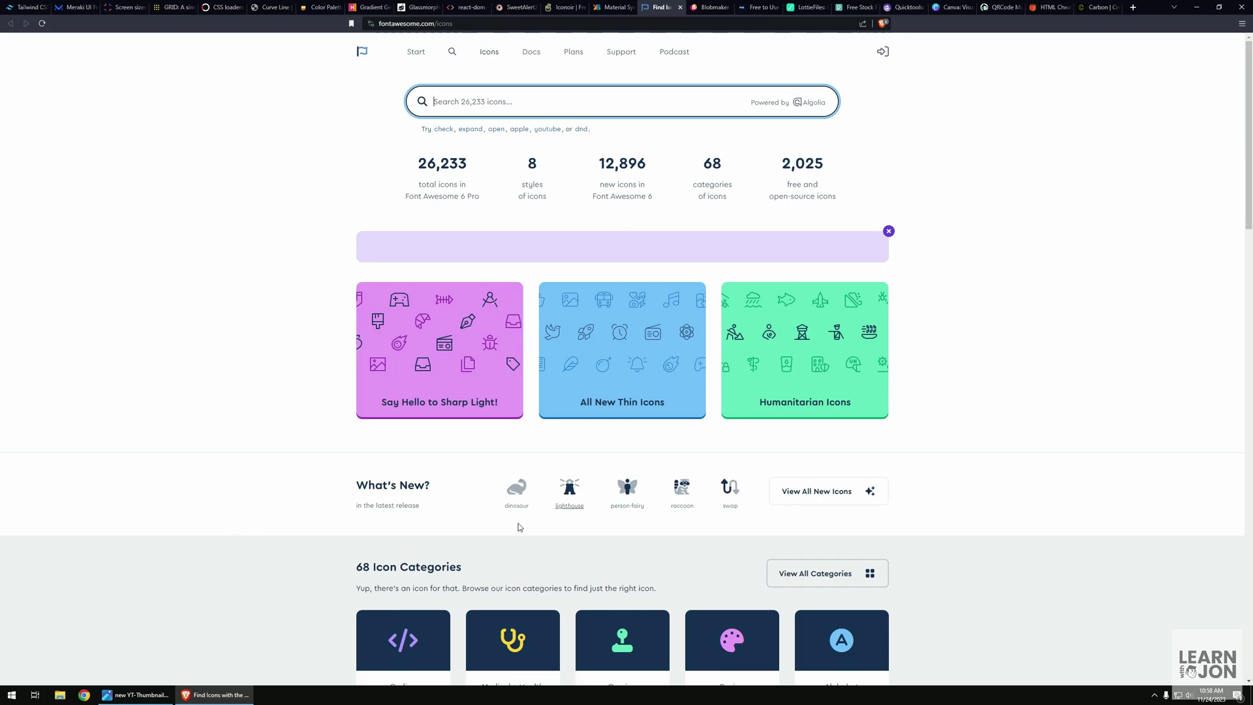
# Open Font Awesome's Get Started page, then move on to the Blobmaker tab.
pyautogui.click(686, 302)
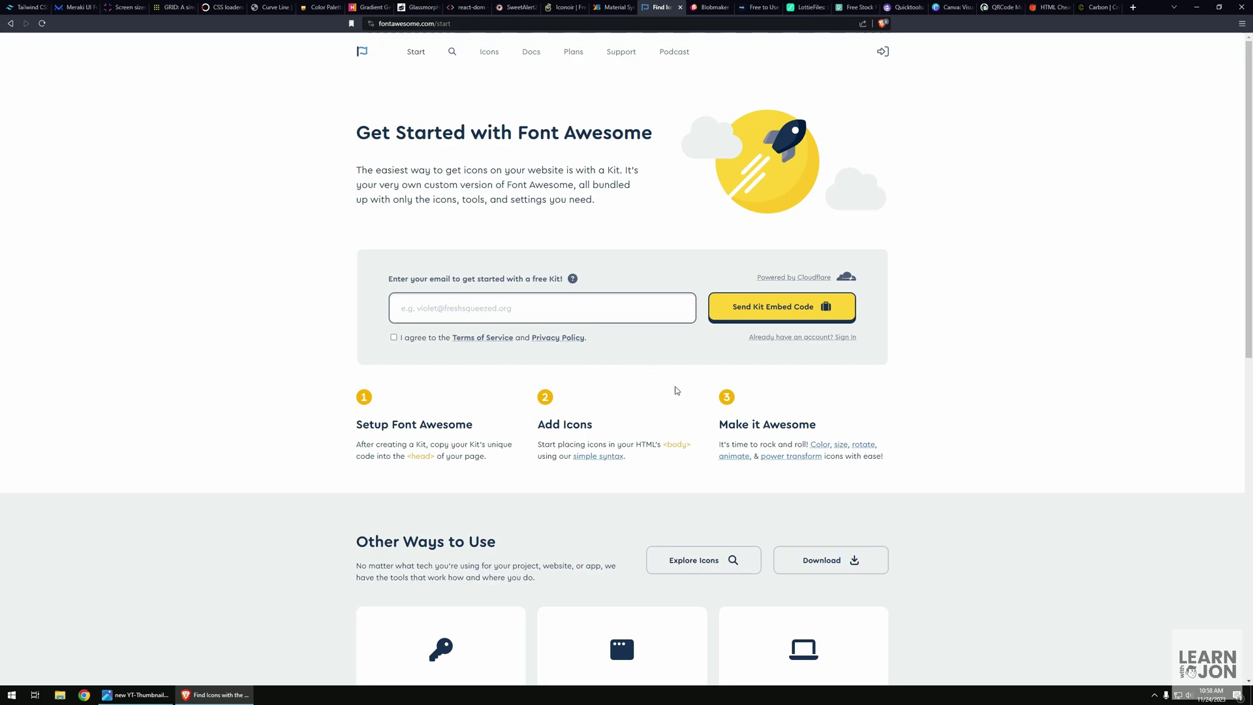
pyautogui.hotkey('ctrl', 'Tab')
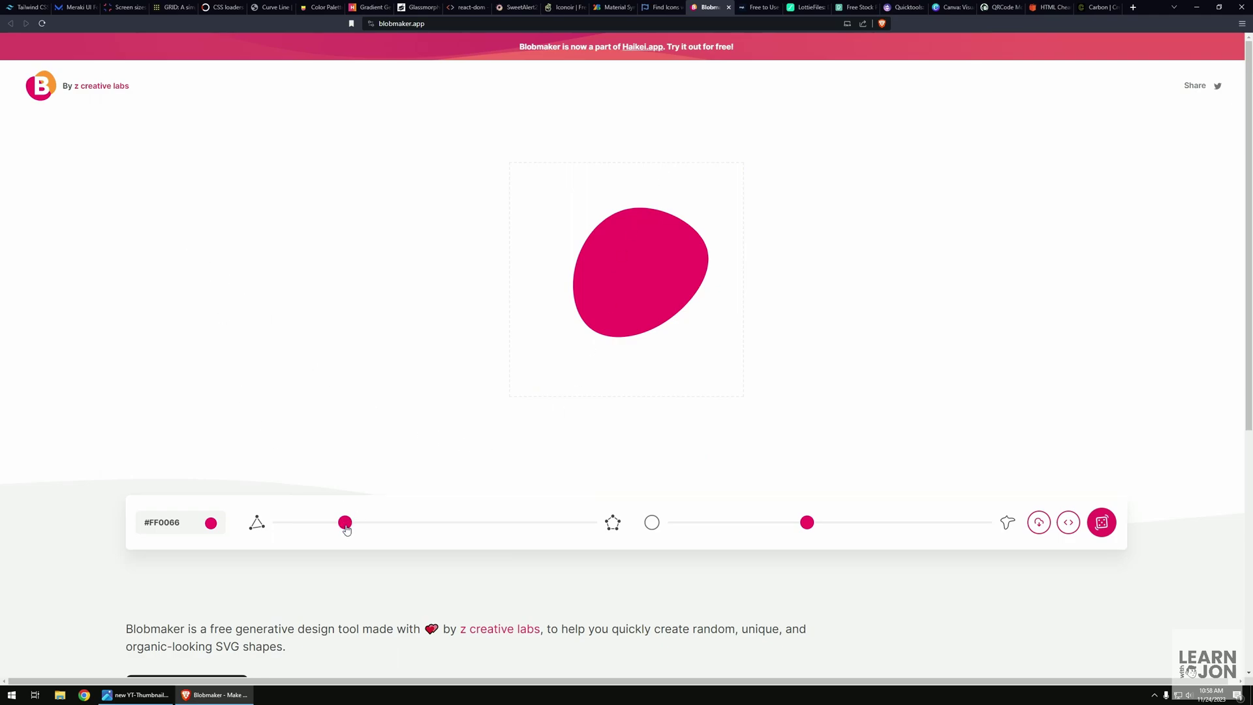
# Raise the pink blob's complexity, adjust its contrast, and randomize it four times into a rounder shape.
pyautogui.click(381, 524)
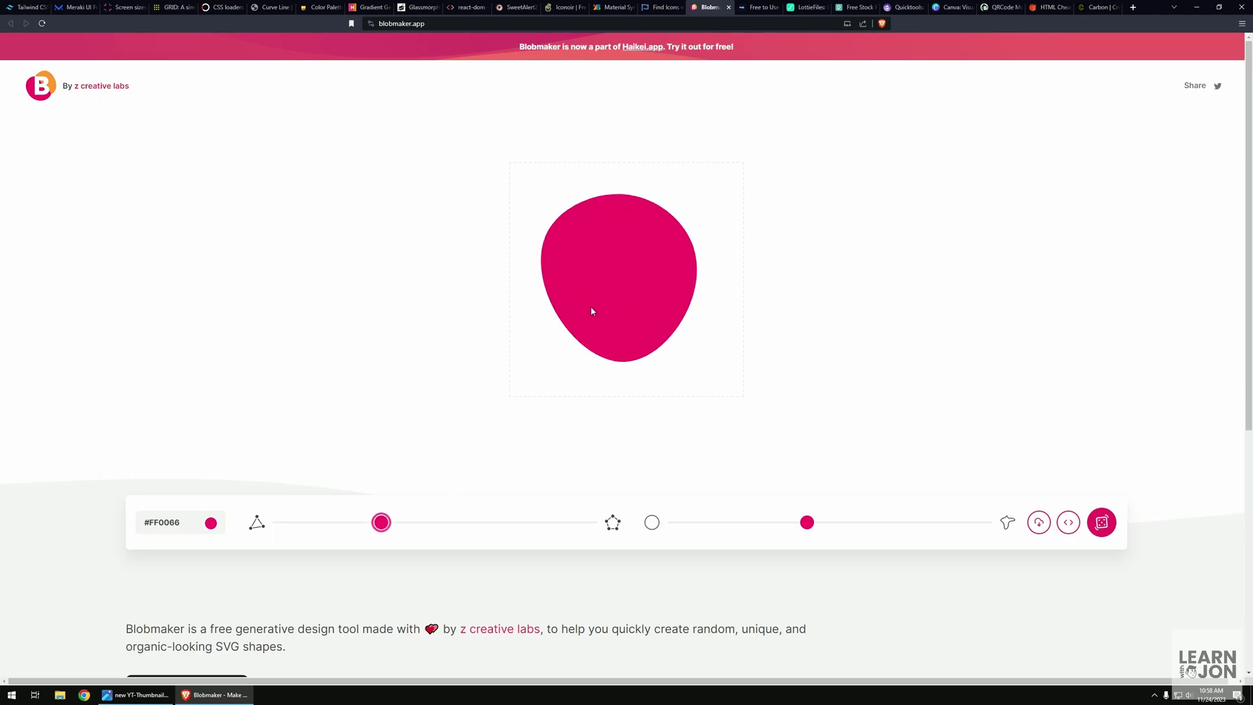
pyautogui.moveTo(807, 522); pyautogui.dragTo(853, 522)
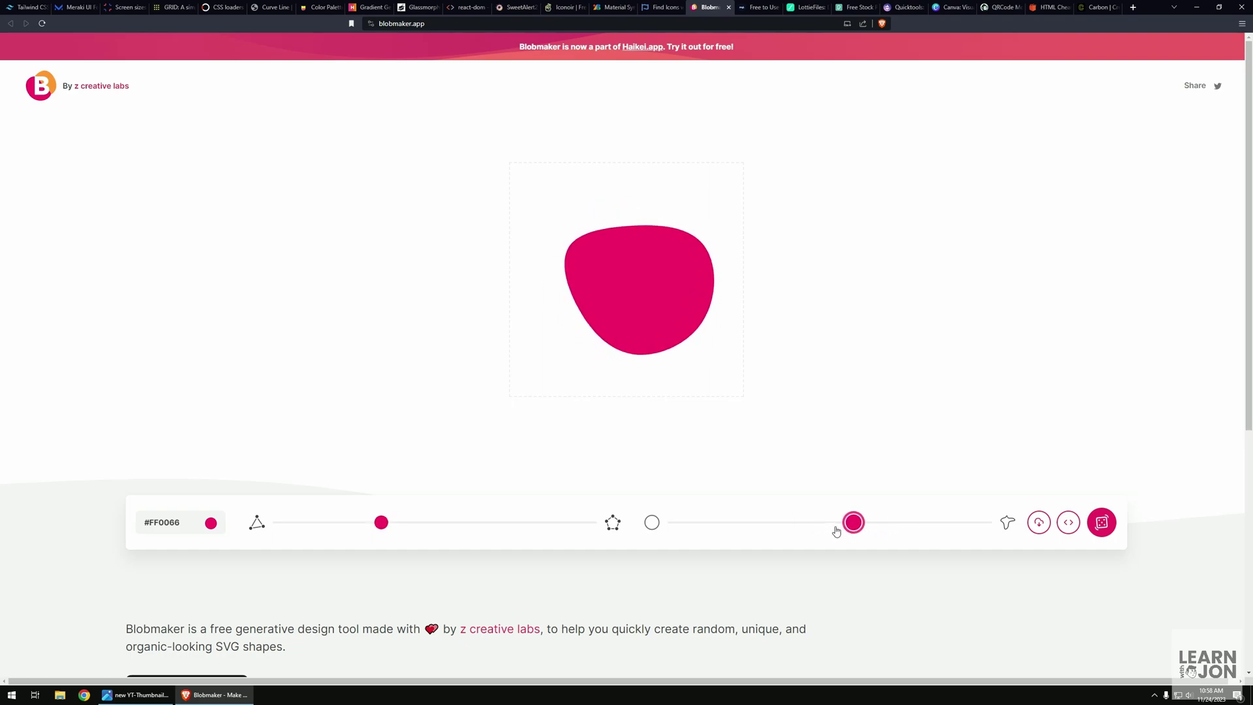
pyautogui.click(1097, 529)
pyautogui.click(1103, 533)
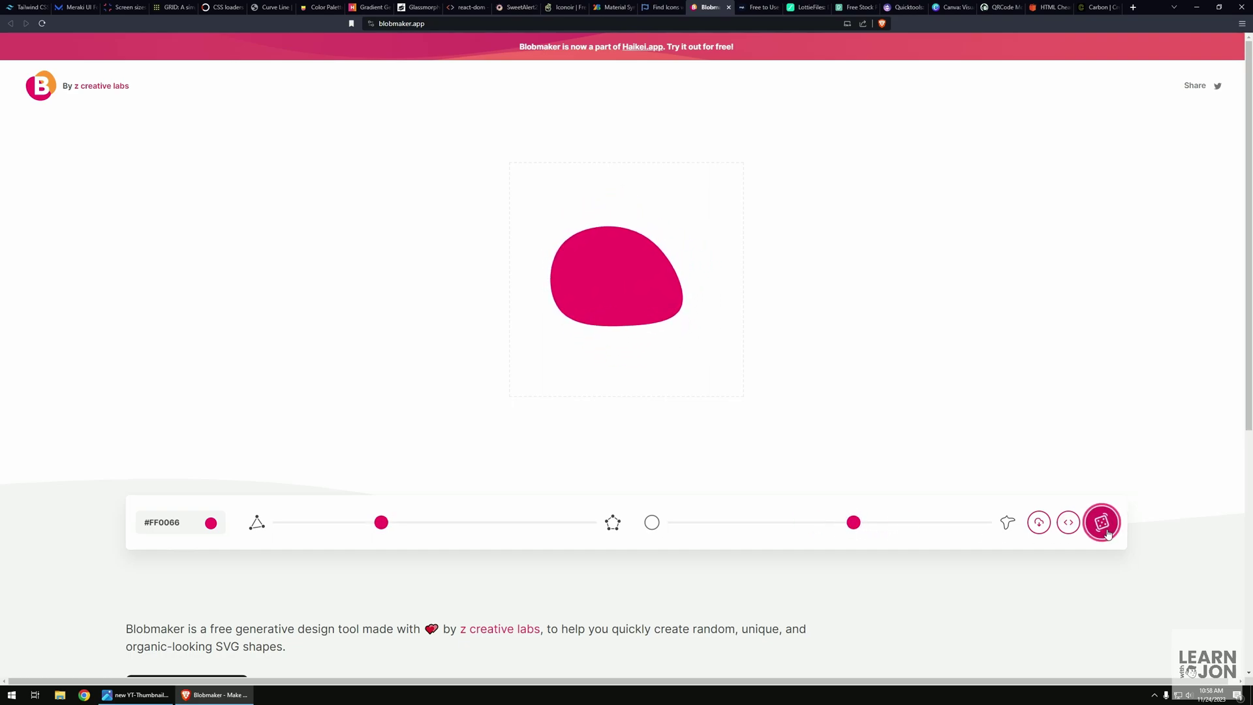
pyautogui.click(1108, 535)
pyautogui.click(1108, 535)
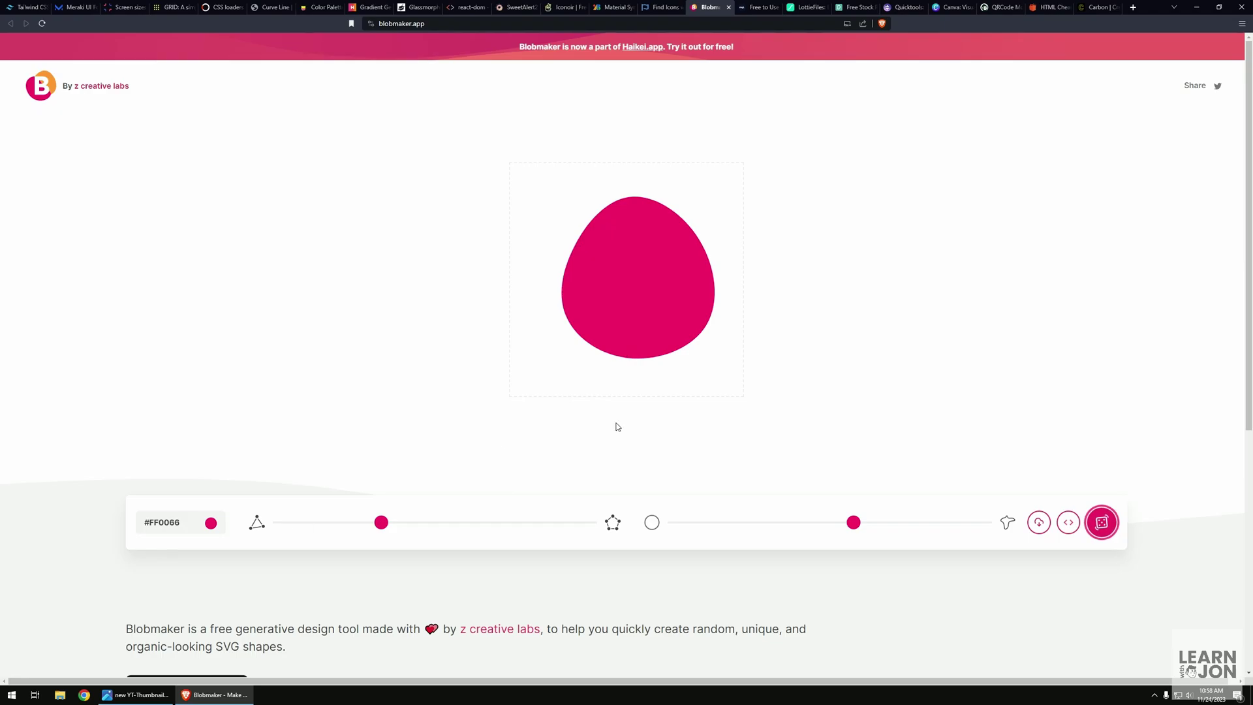
# Scroll down to the Blobmaker footer.
pyautogui.scroll(-5, 486, 352)
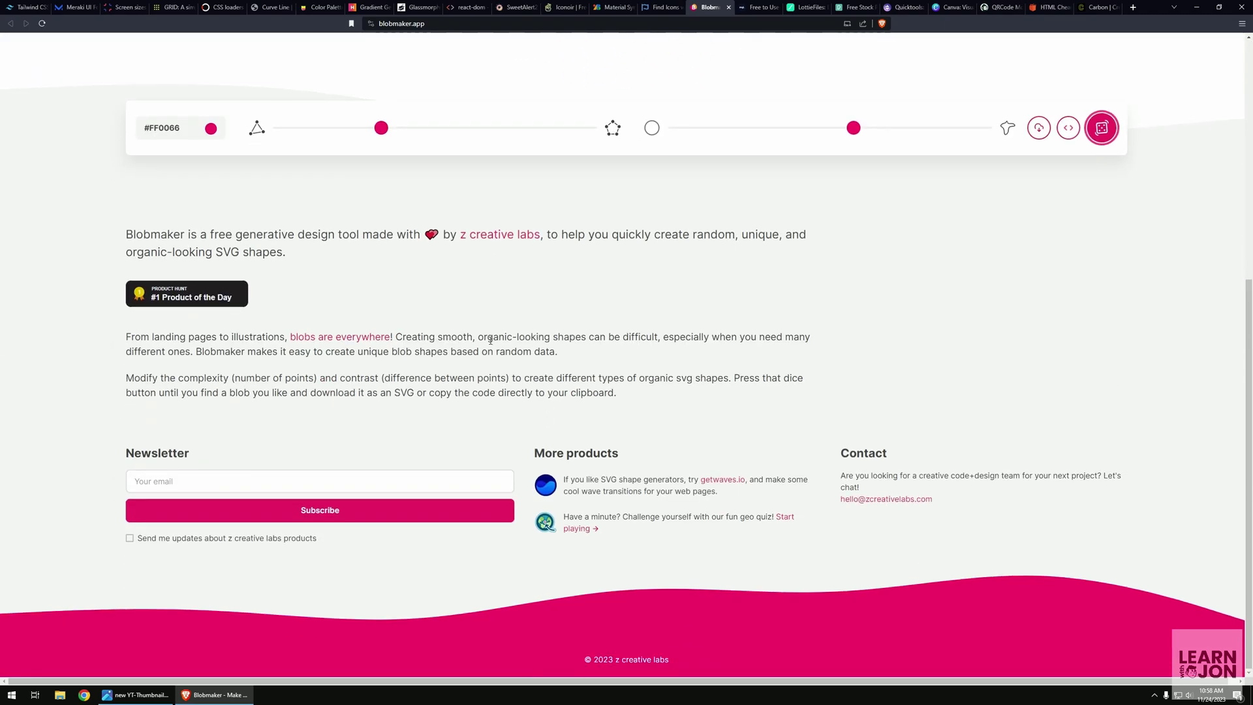
pyautogui.scroll(3, 489, 358)
pyautogui.scroll(-3, 504, 334)
pyautogui.scroll(5, 504, 334)
pyautogui.scroll(-5, 523, 358)
# Open getwaves.io from More products and regenerate the blue wave with a new curve.
pyautogui.click(720, 480)
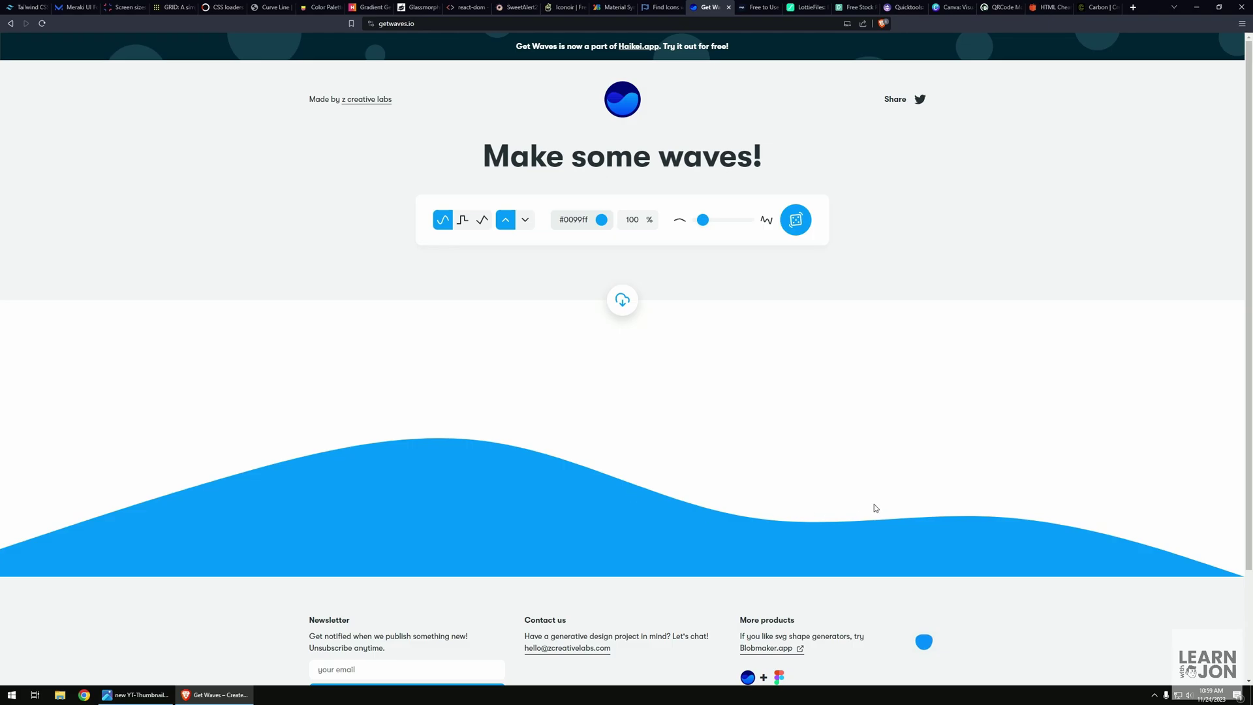
pyautogui.click(706, 222)
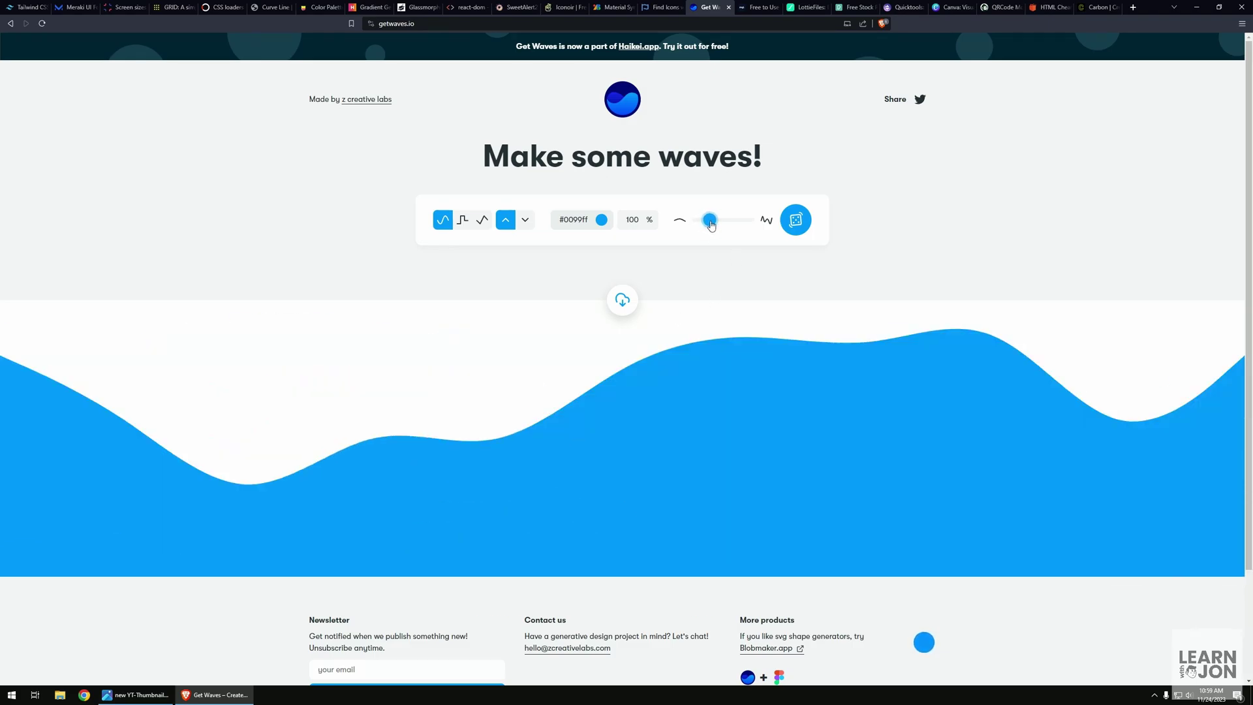
pyautogui.click(758, 8)
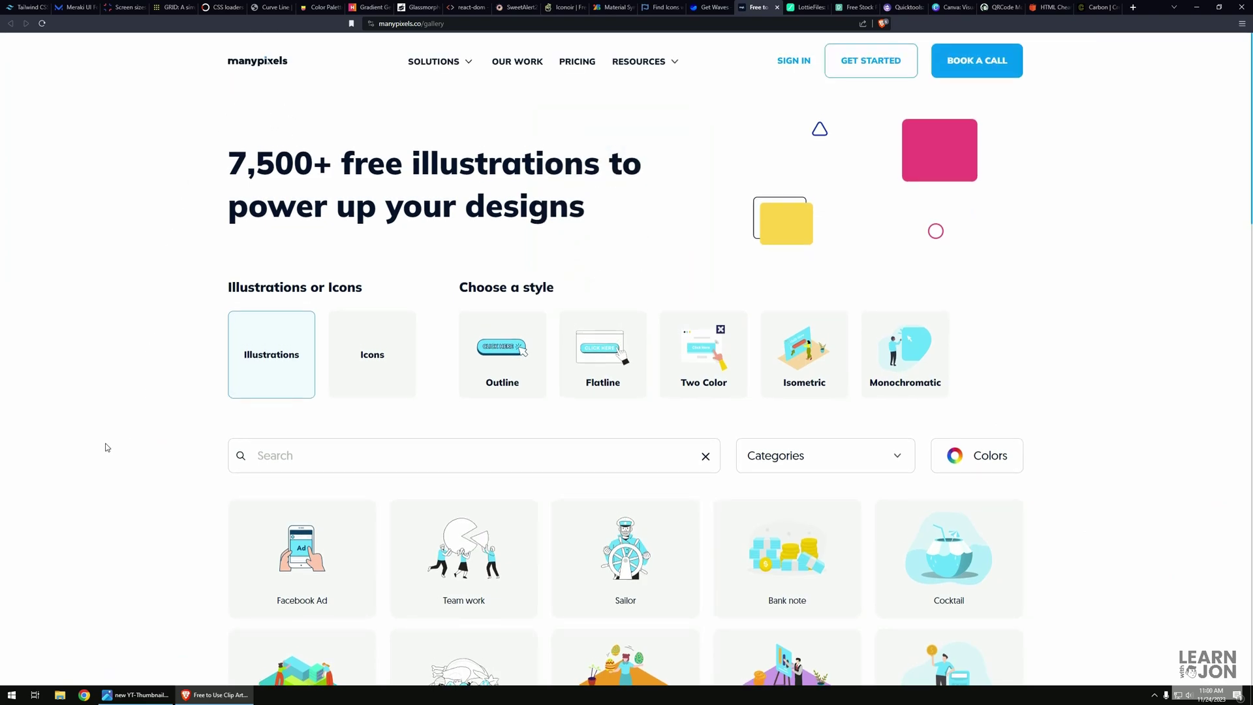
# Glance over the ManyPixels free illustrations gallery, then switch to the LottieFiles tab.
pyautogui.scroll(-5, 107, 444)
pyautogui.scroll(4, 108, 448)
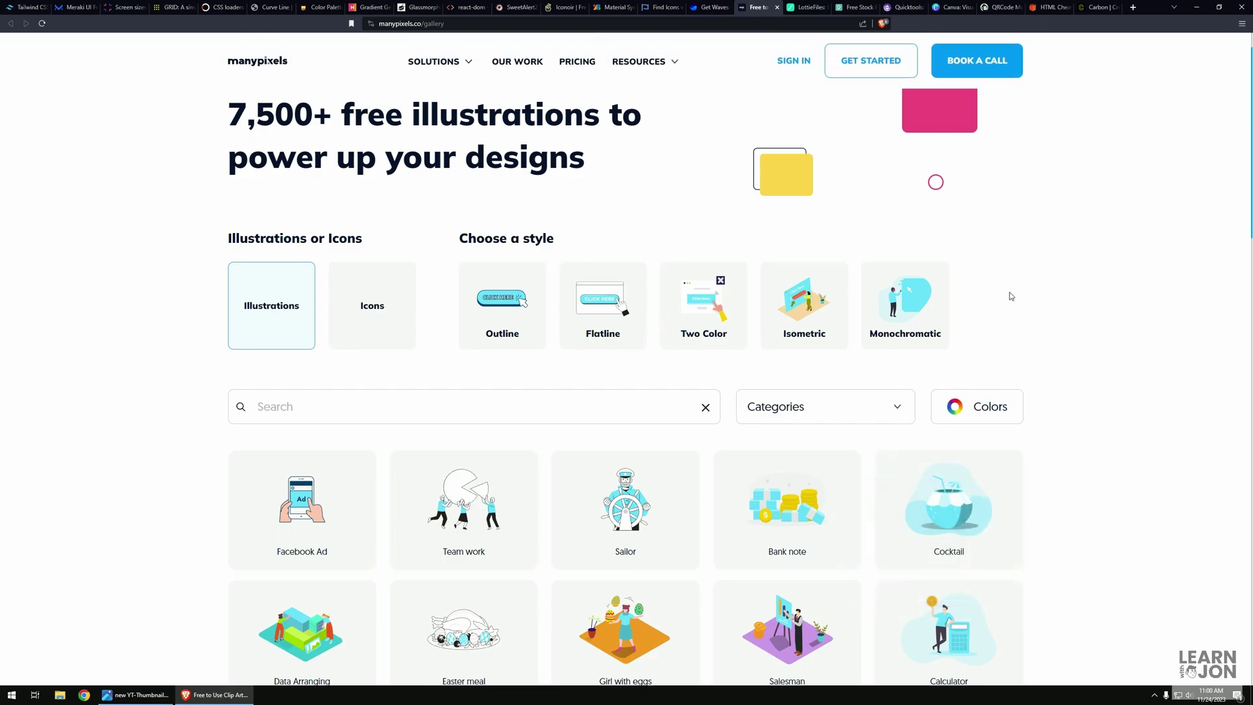
pyautogui.click(807, 8)
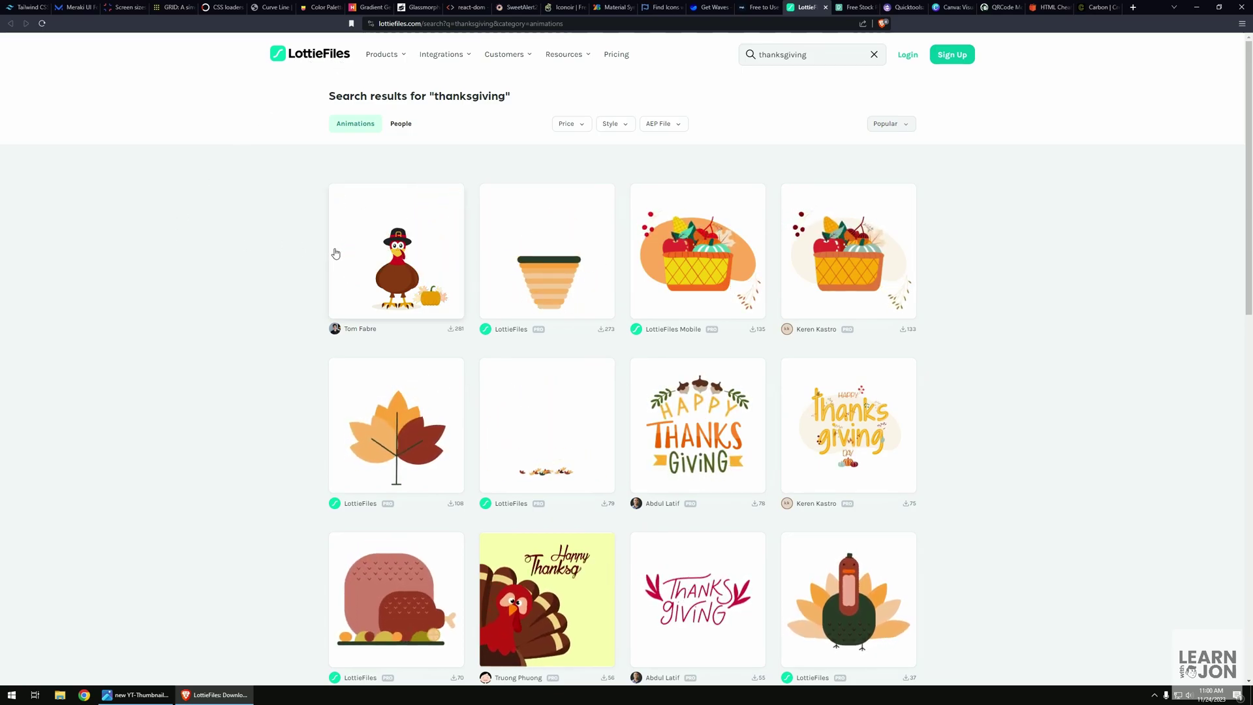
# Check the Price filter and preview the Thanksgiving Day turkey animation, scrolling its details.
pyautogui.click(578, 129)
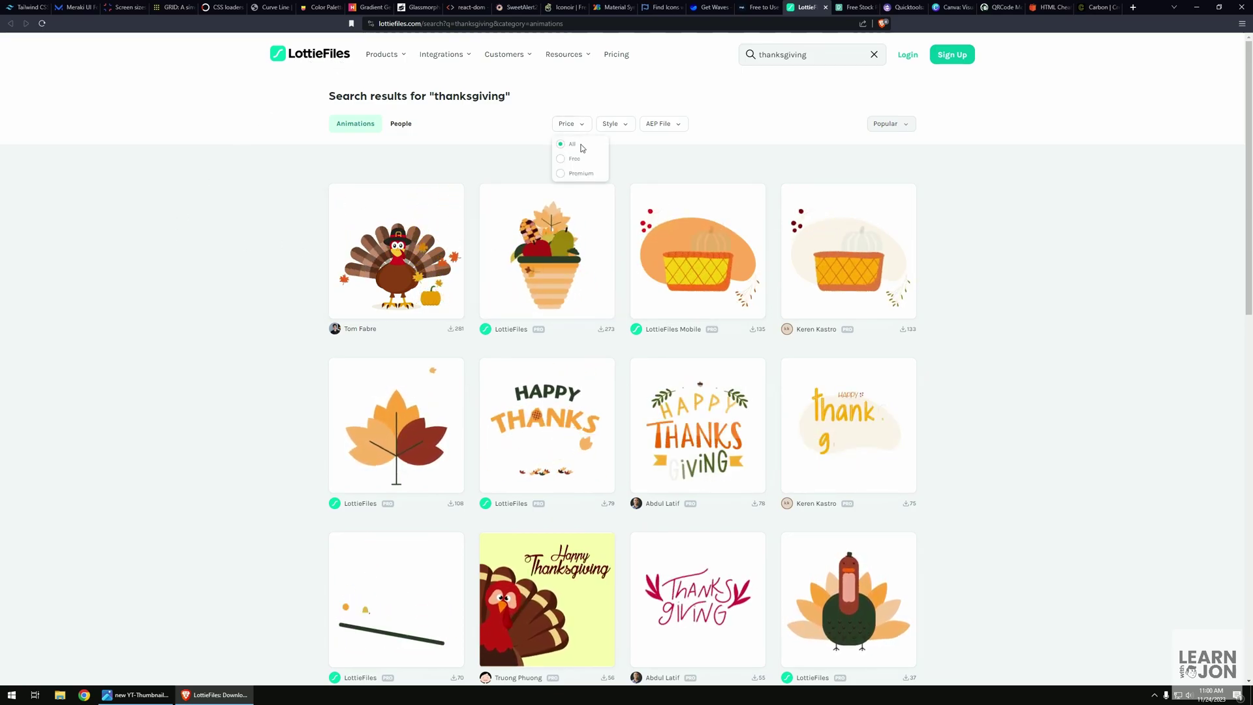
pyautogui.click(252, 215)
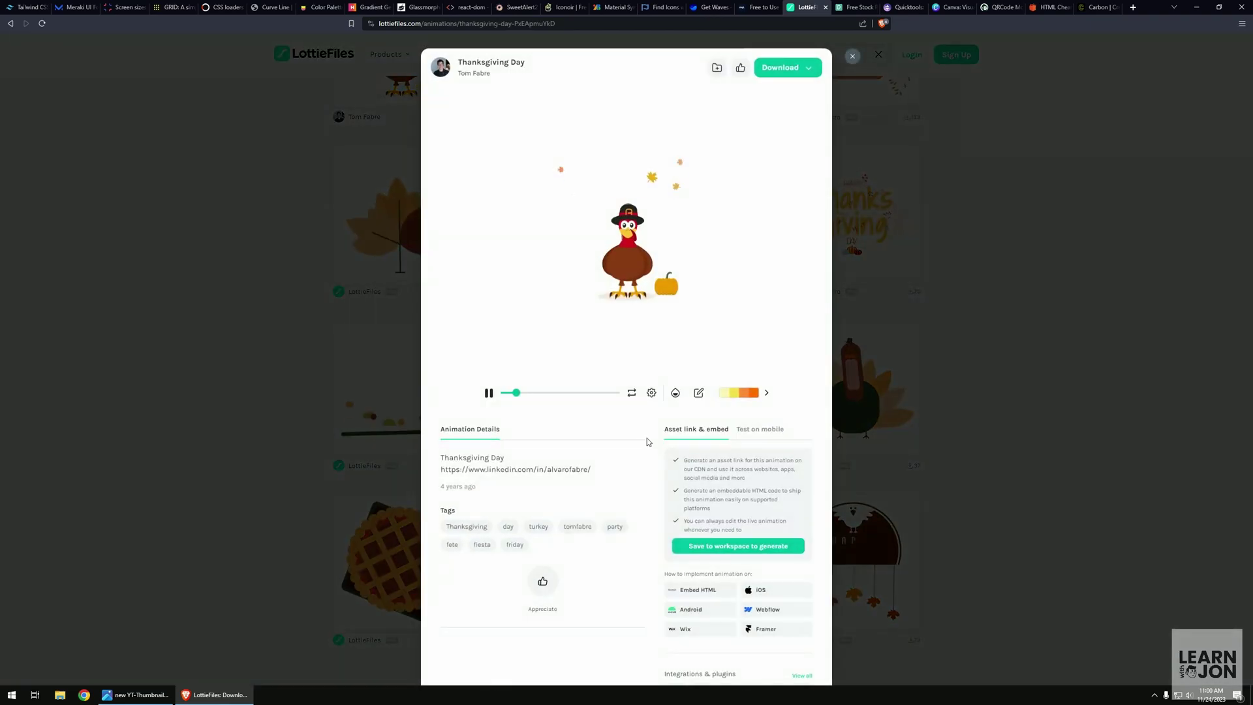
pyautogui.scroll(-1, 640, 460)
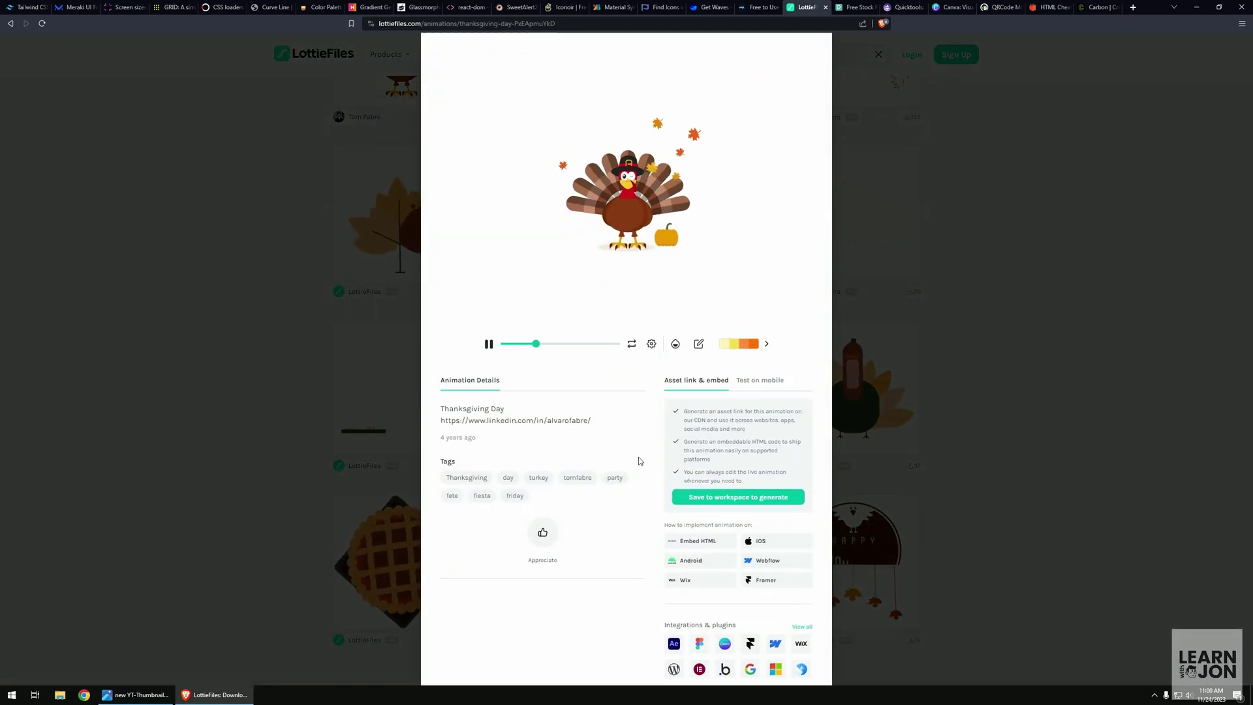
pyautogui.scroll(-1, 652, 484)
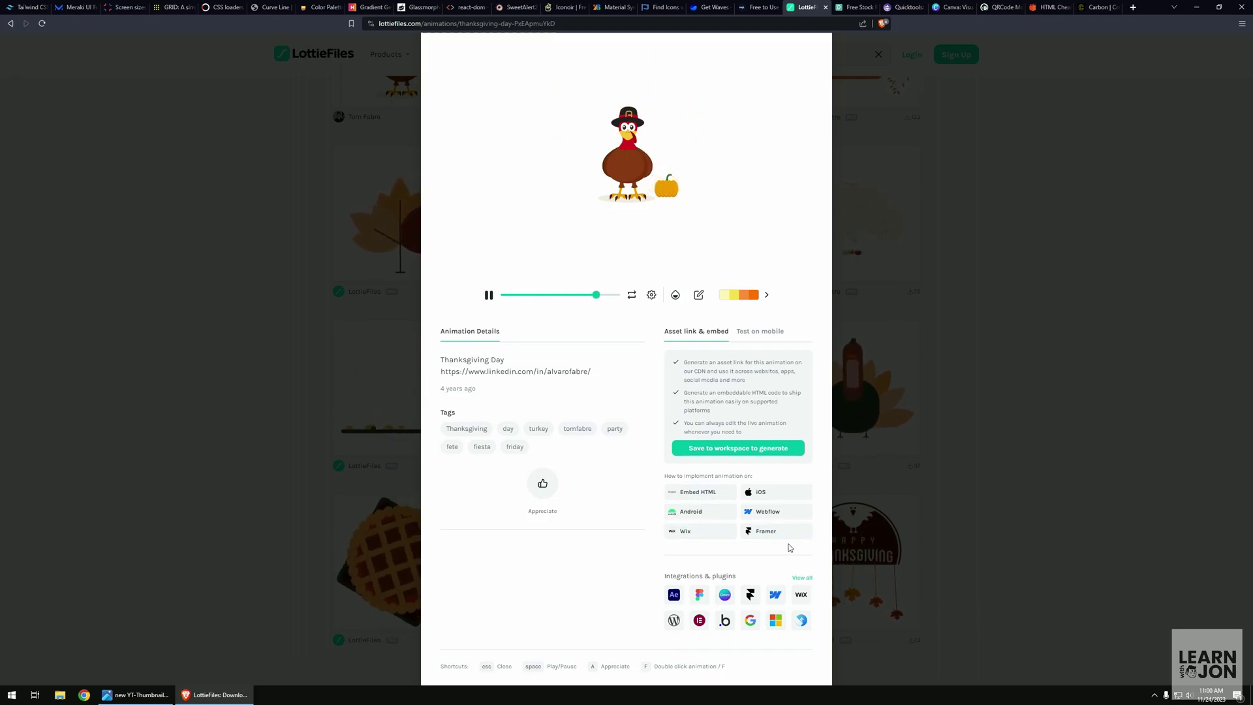
# Close the animation preview and move past Pexels to the Quicktools tab.
pyautogui.click(246, 406)
pyautogui.hotkey('ctrl', 'Tab')
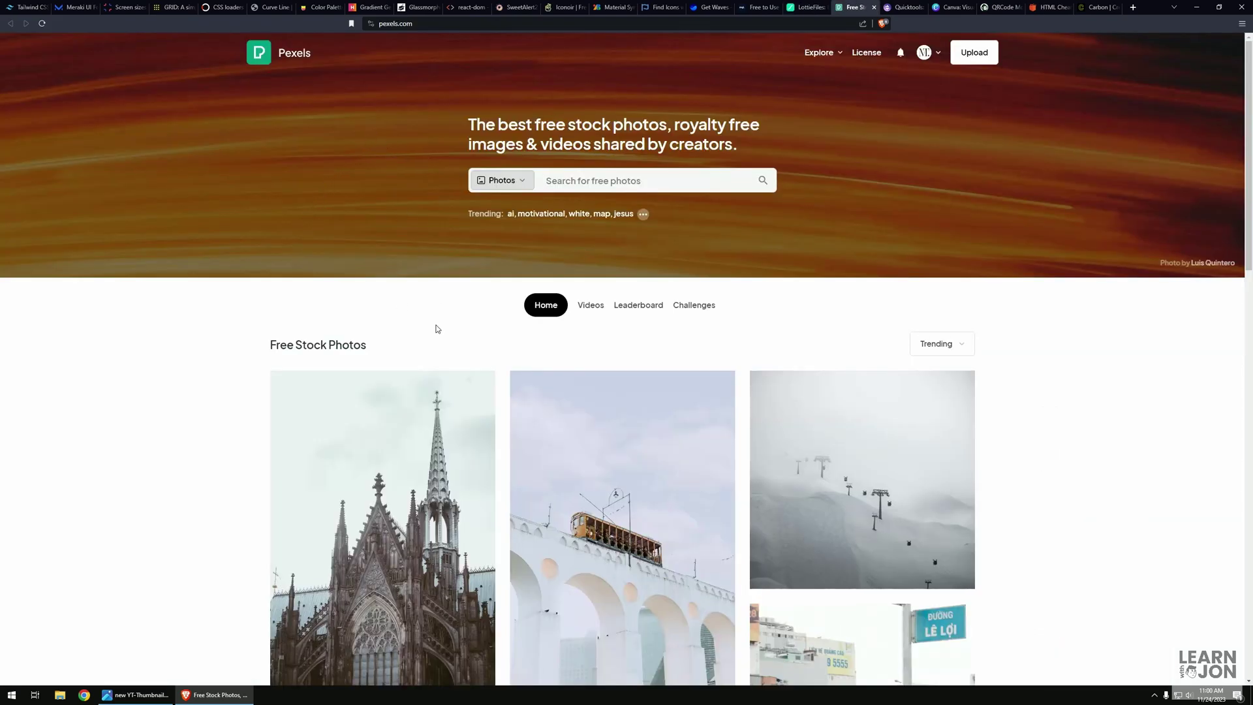
pyautogui.hotkey('ctrl', 'Tab')
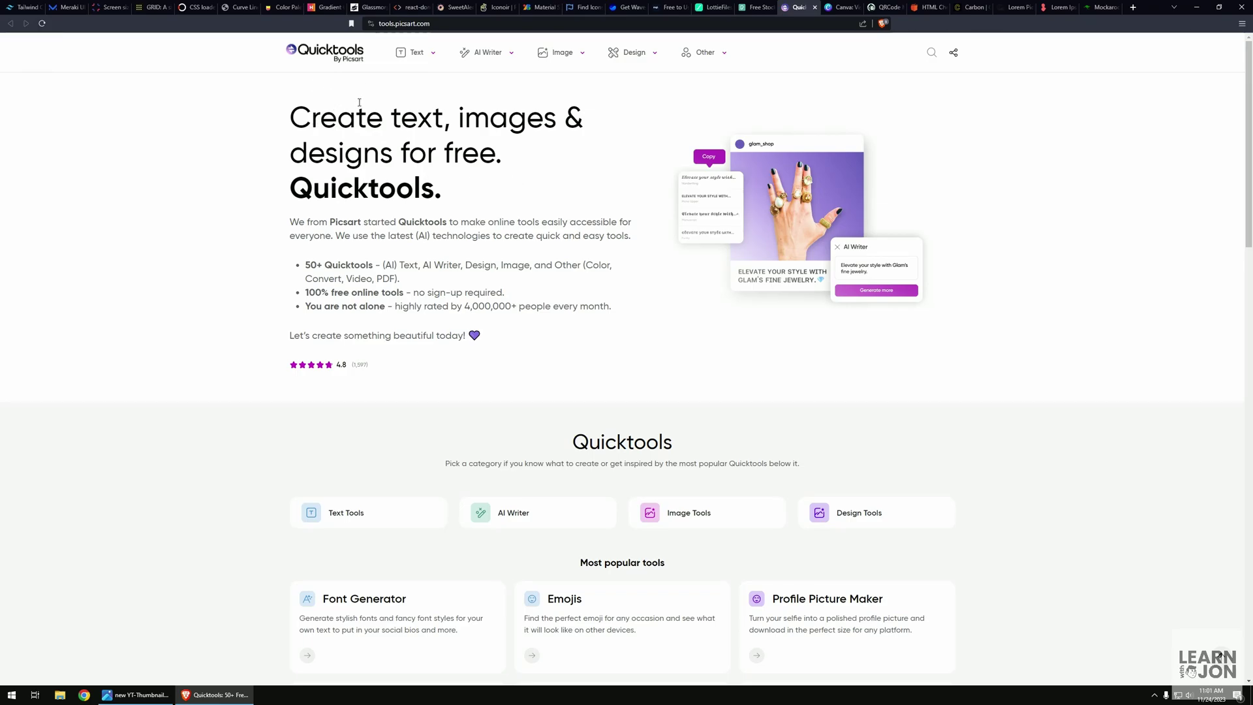
# Look over Quicktools' Text, AI Writer and Image tool menus, then go to the Canva tab.
pyautogui.moveTo(479, 60)
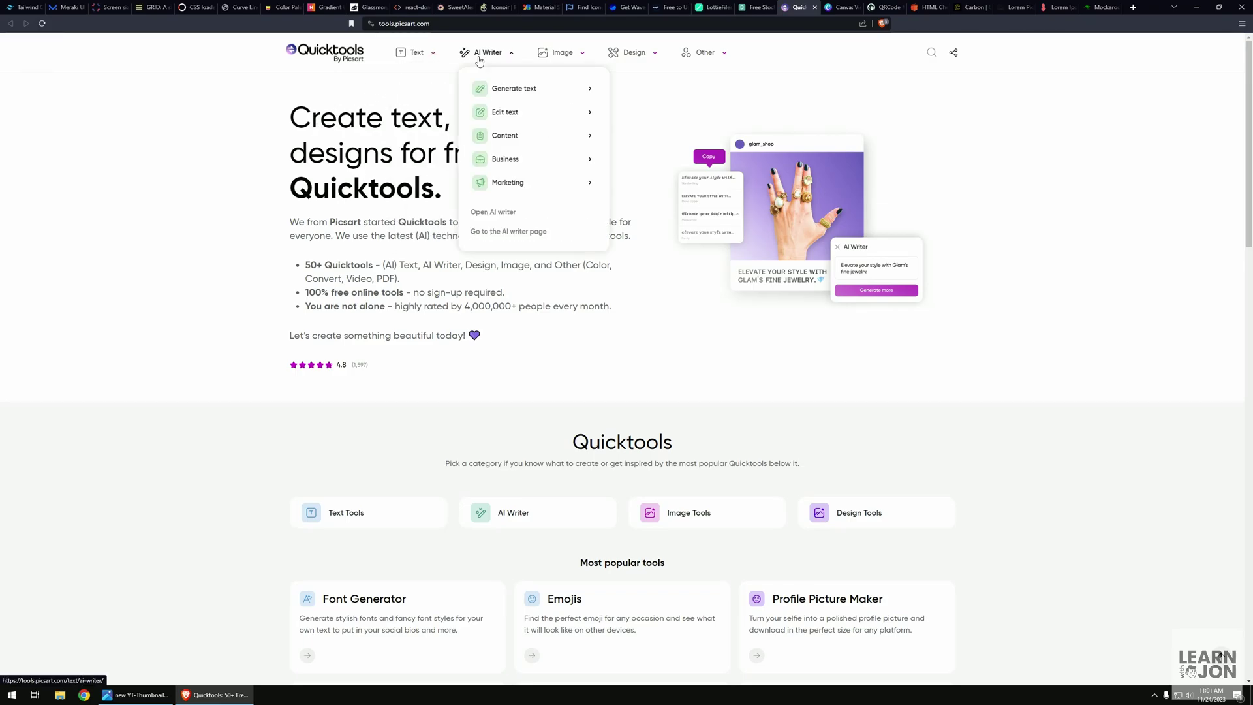
pyautogui.moveTo(560, 56)
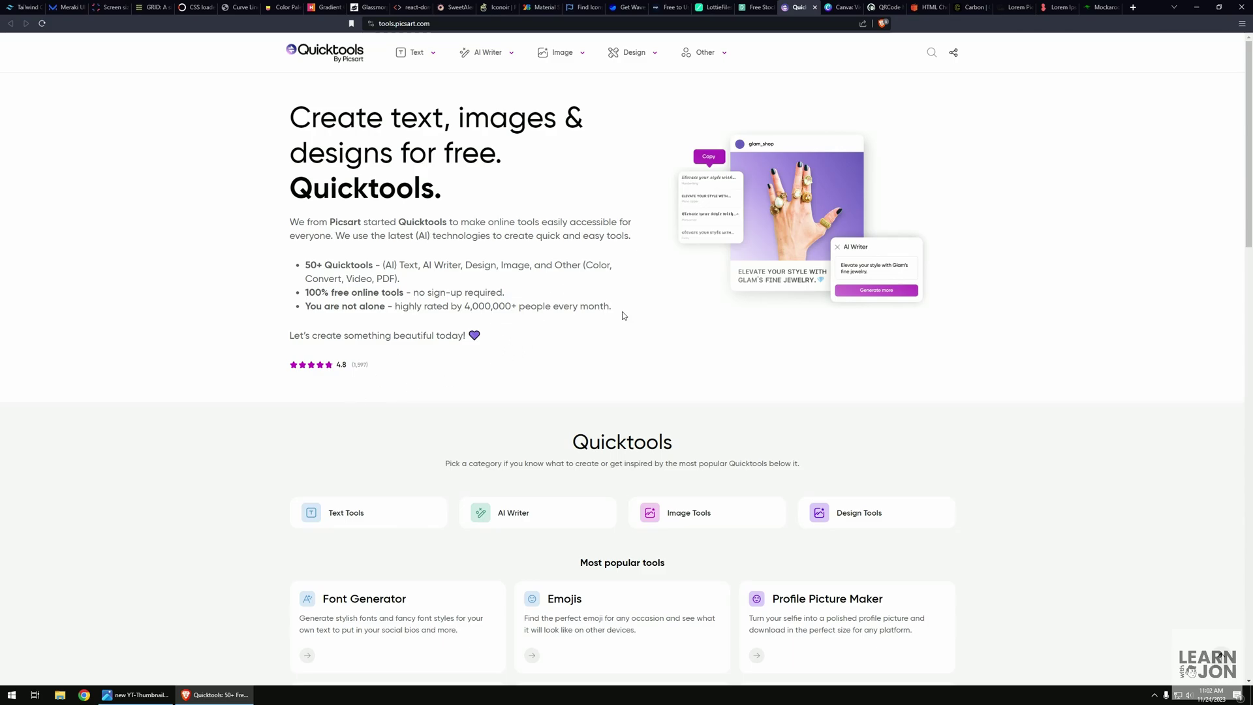
pyautogui.hotkey('ctrl', 'Tab')
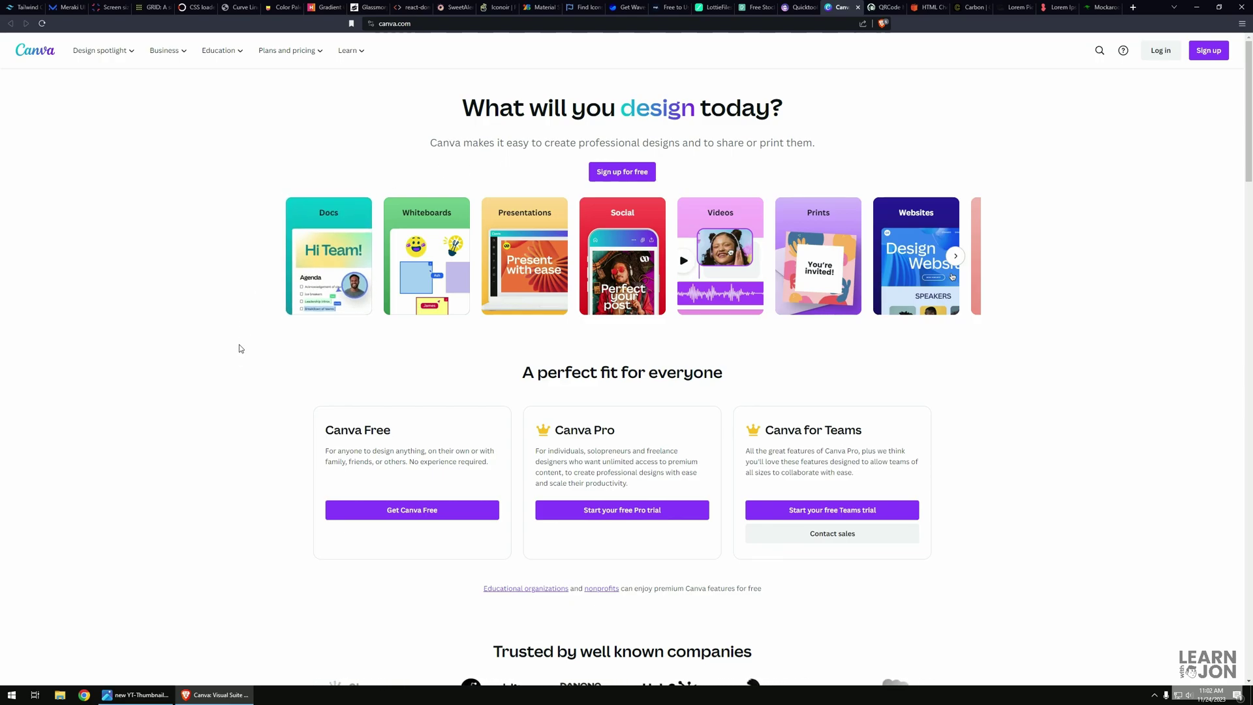
pyautogui.scroll(-10, 232, 396)
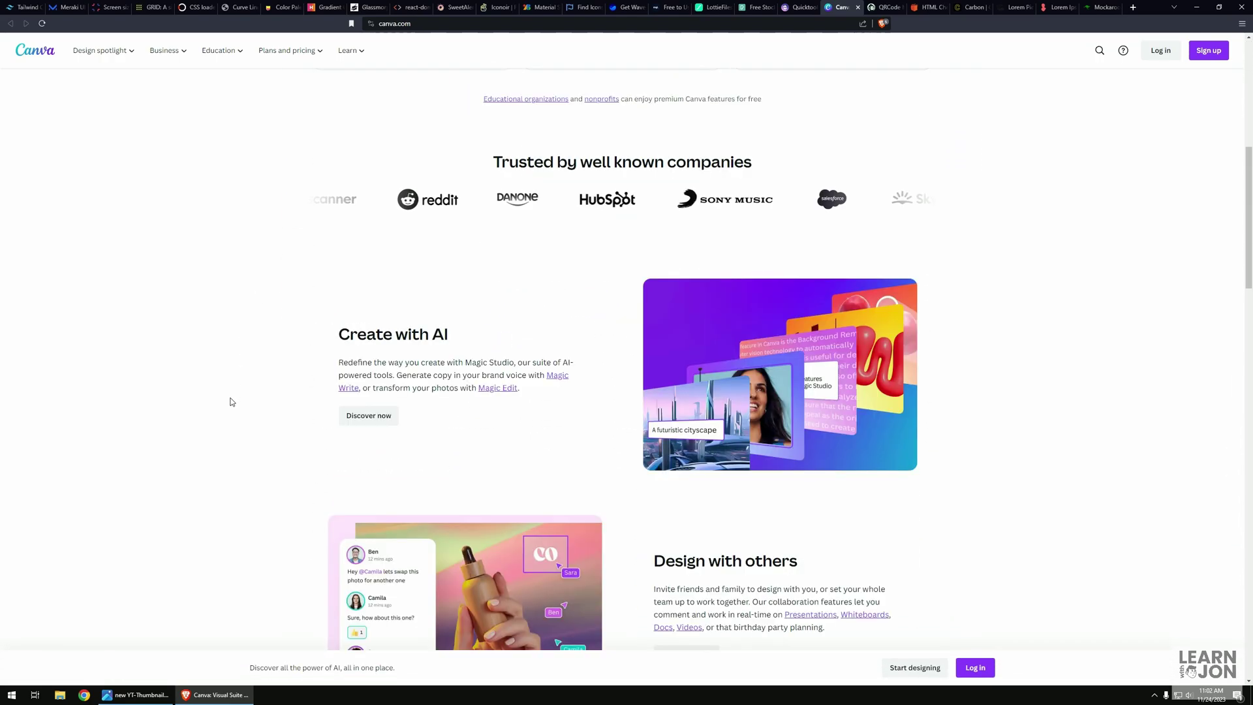
pyautogui.scroll(-3, 231, 401)
pyautogui.scroll(-7, 230, 401)
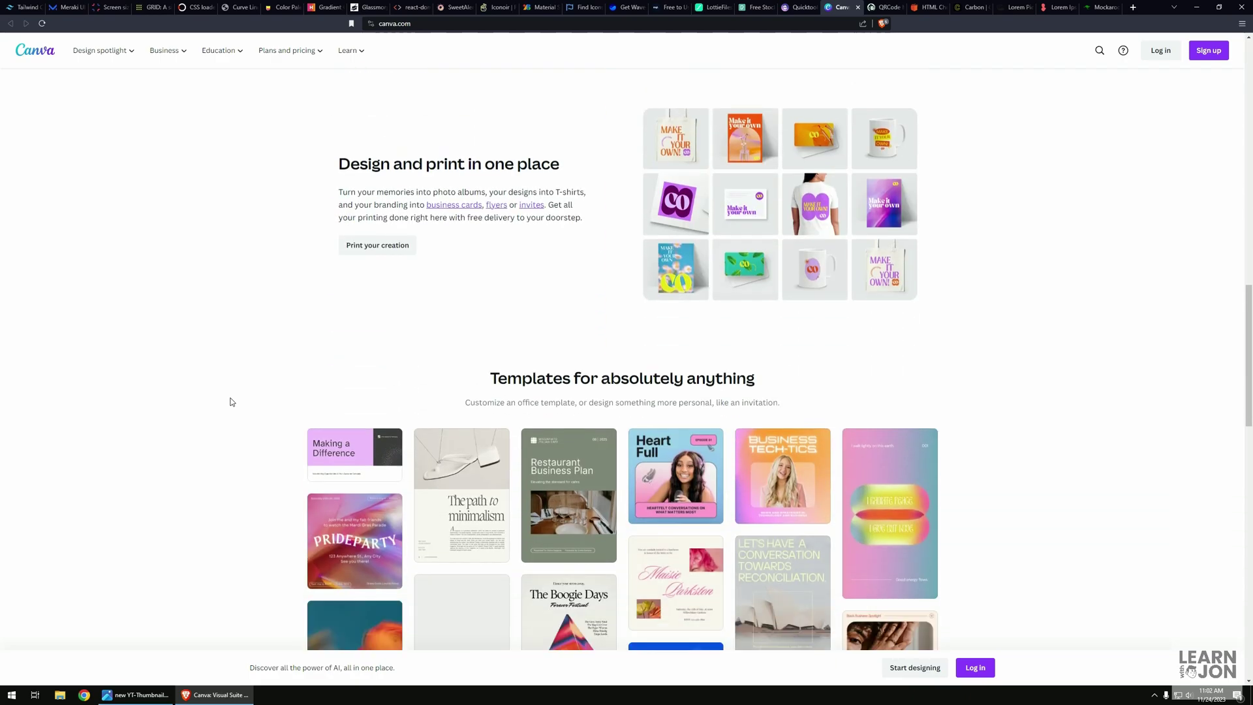
pyautogui.scroll(-8, 222, 418)
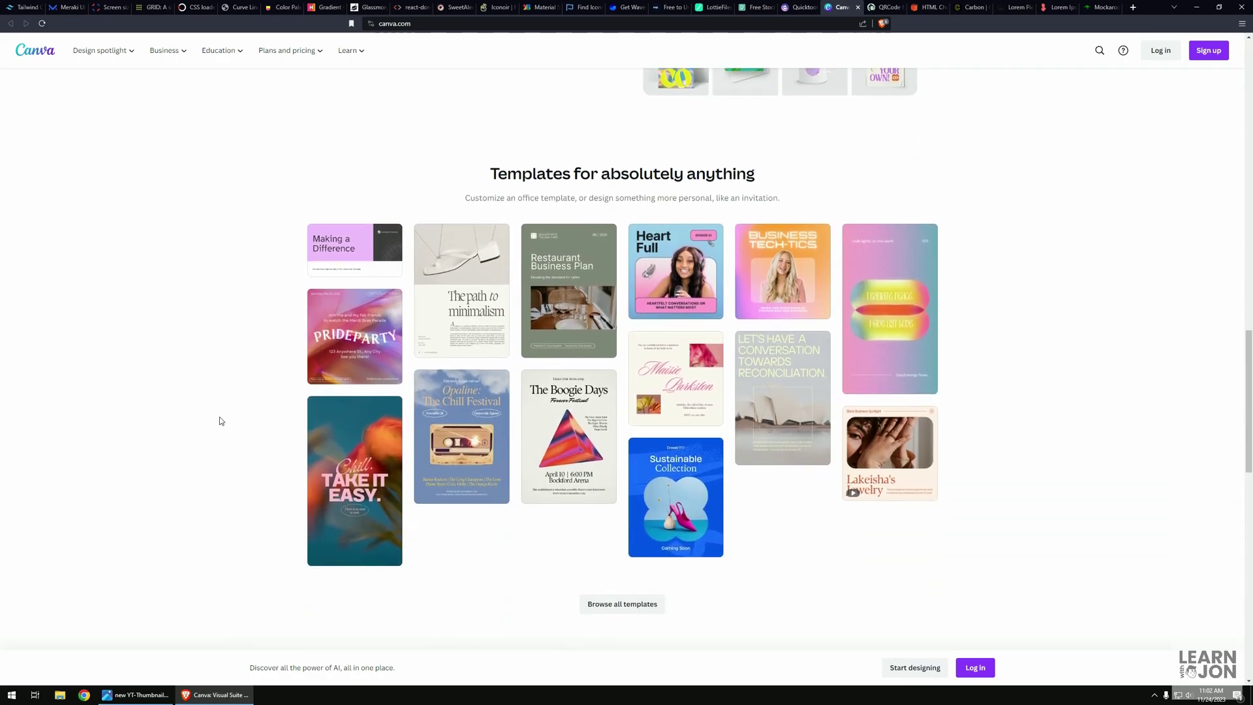
pyautogui.scroll(-3, 222, 428)
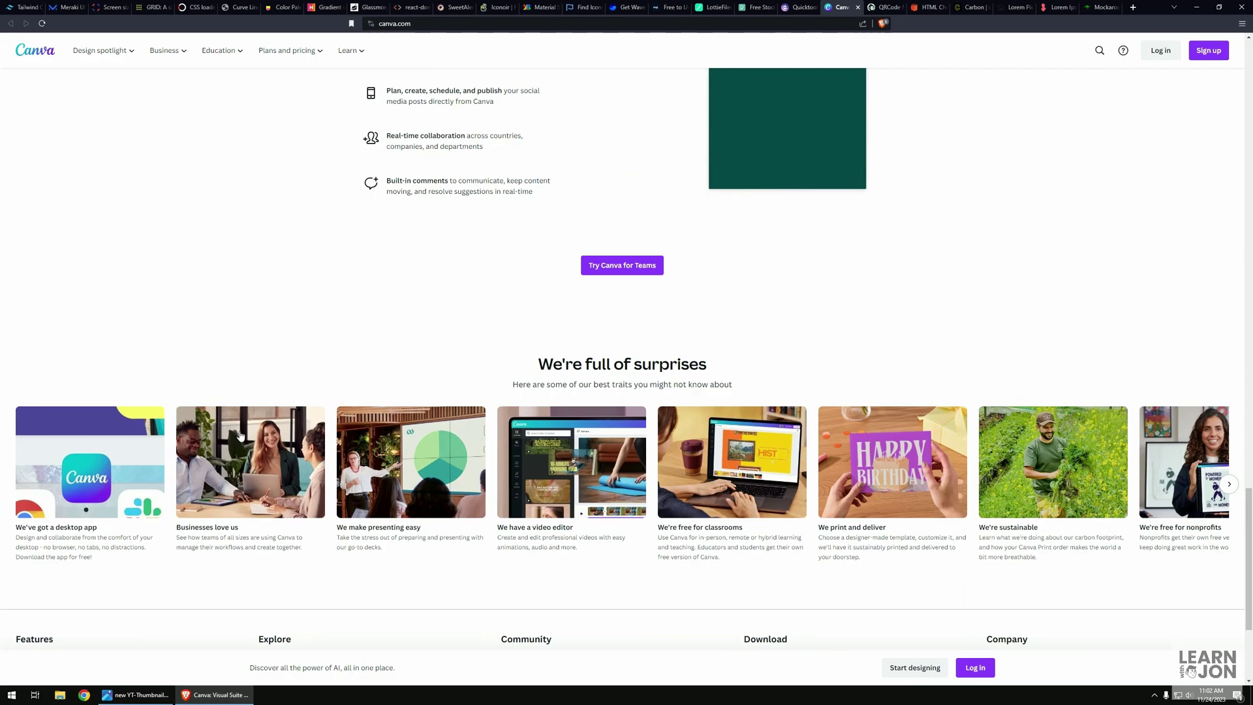
pyautogui.scroll(5, 235, 463)
pyautogui.scroll(9, 229, 479)
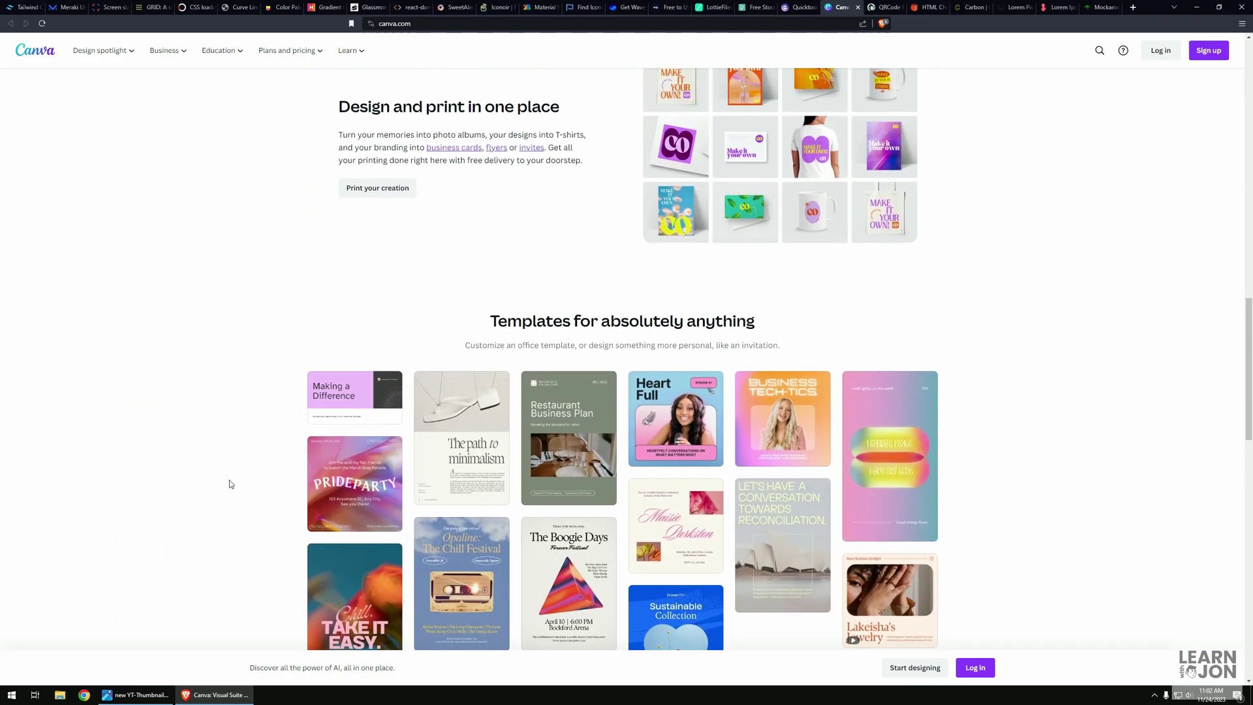
pyautogui.scroll(15, 226, 490)
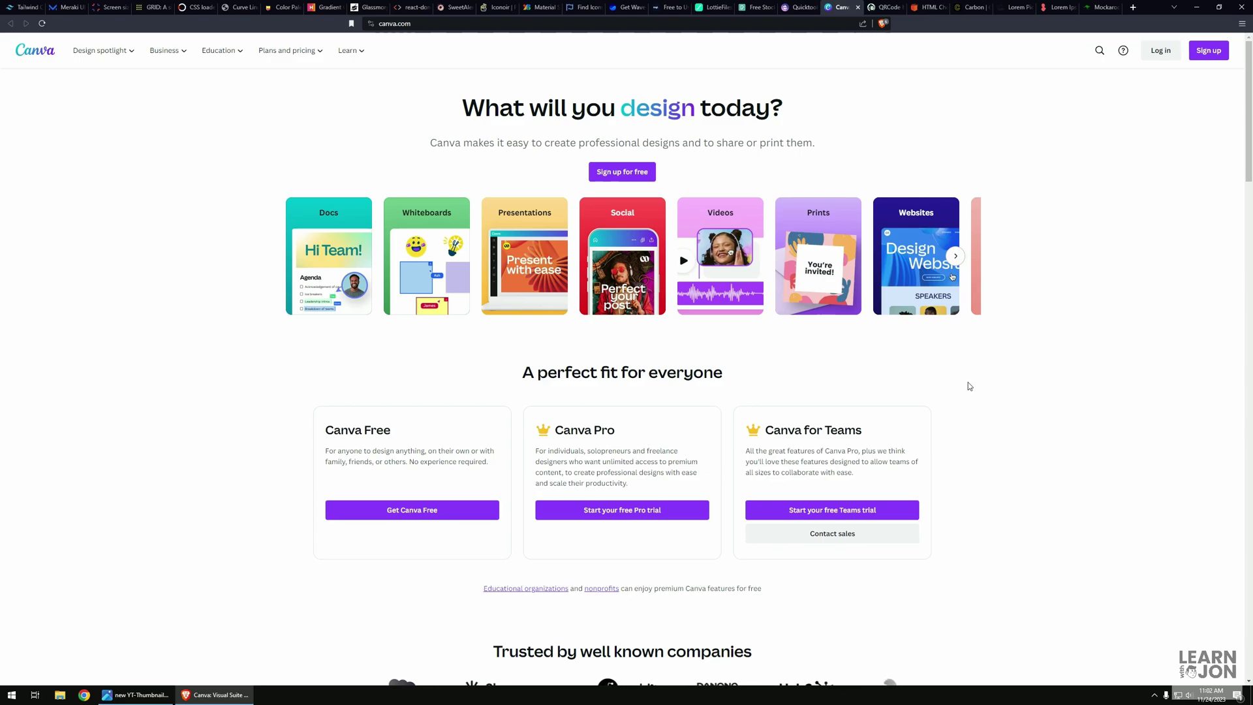
# Switch to QR Code Monkey and expand its colour, logo and shape settings.
pyautogui.click(889, 7)
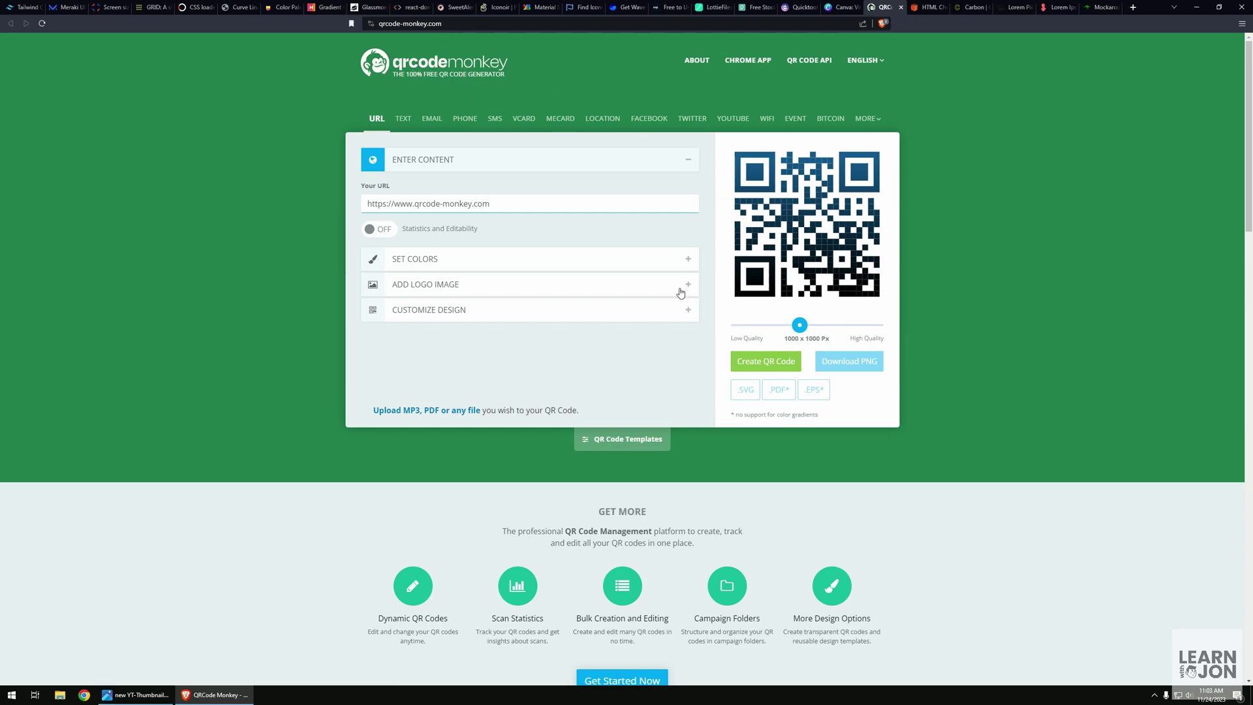
pyautogui.click(491, 261)
pyautogui.click(455, 329)
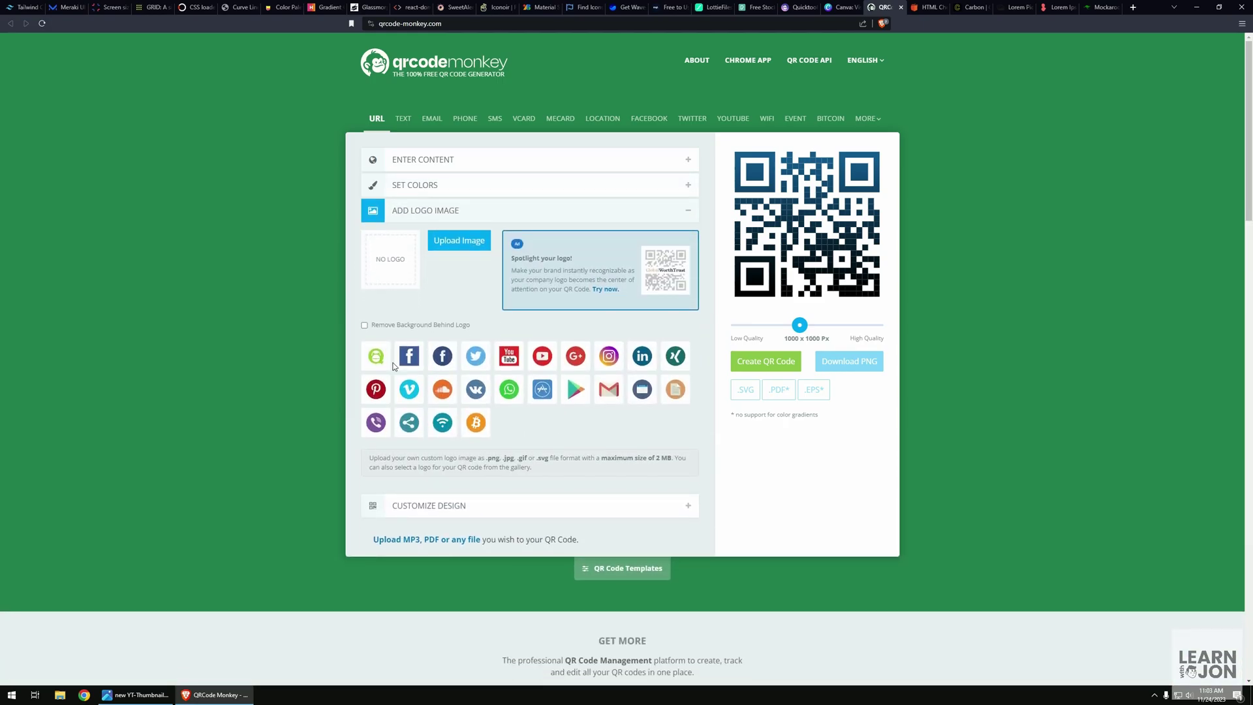
pyautogui.click(430, 500)
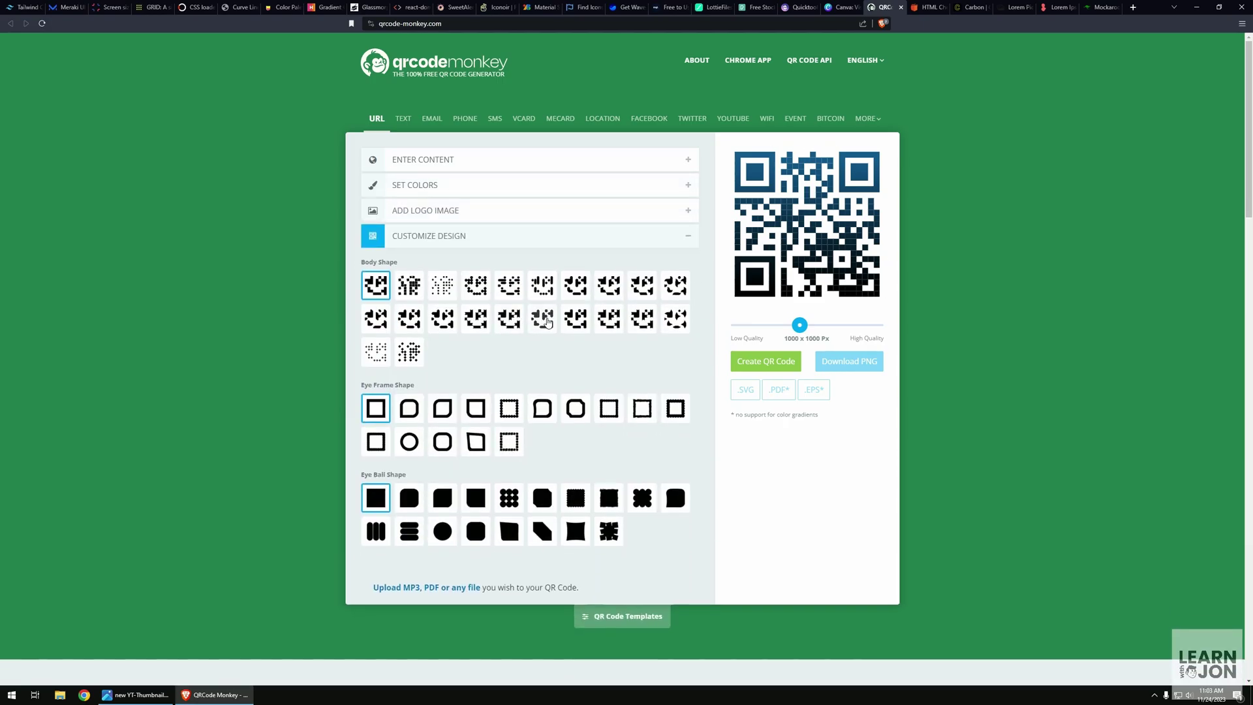
# Give the QR code the last body pattern, third frame shape and circular eye balls, then regenerate it.
pyautogui.click(409, 351)
pyautogui.click(443, 408)
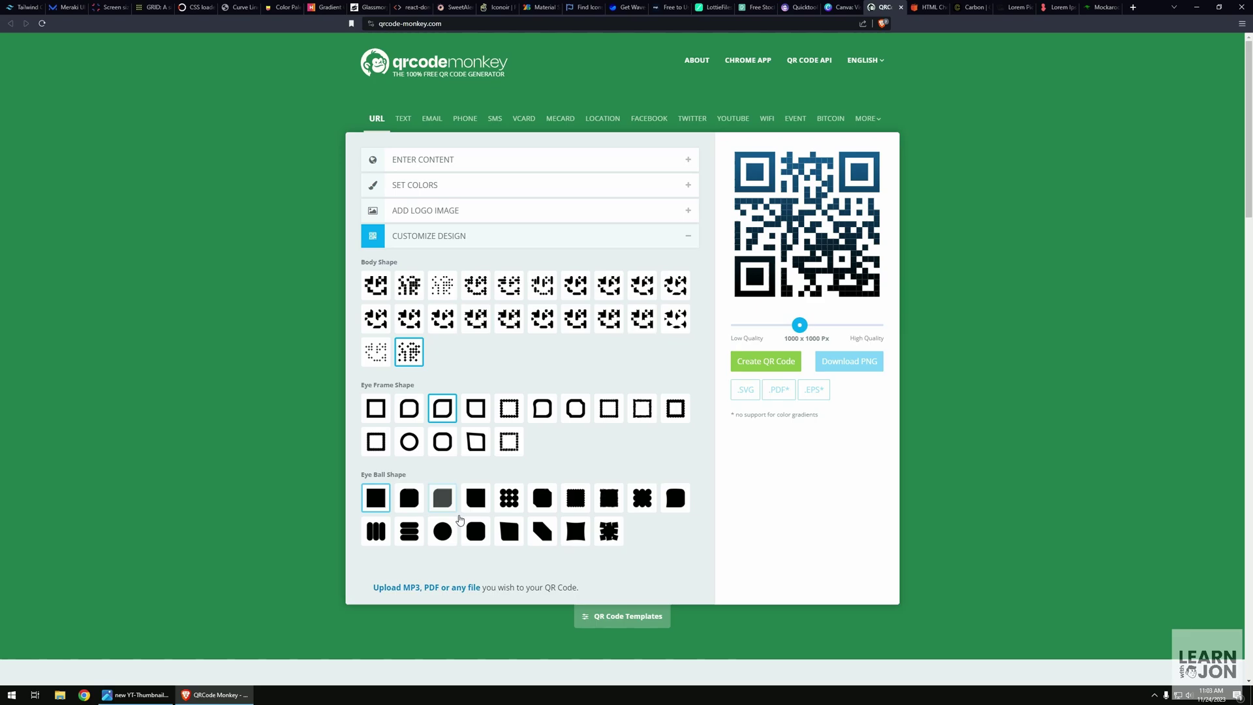
pyautogui.click(442, 498)
pyautogui.click(453, 535)
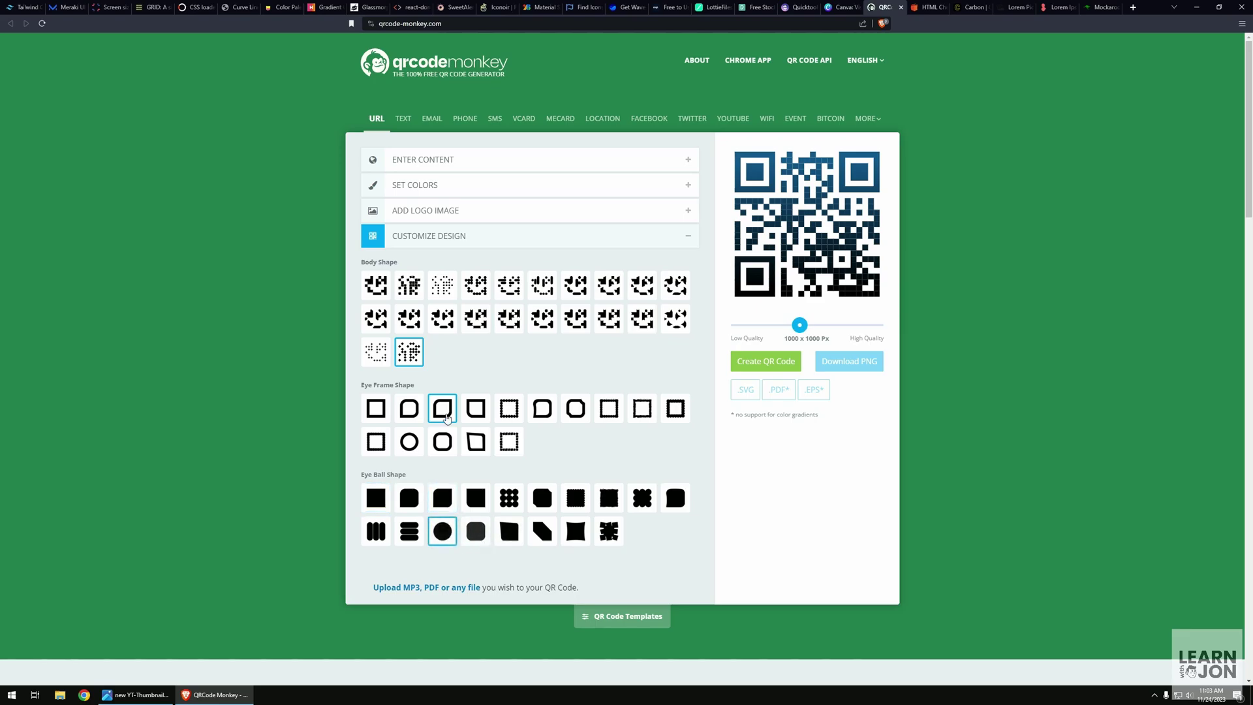
pyautogui.click(761, 373)
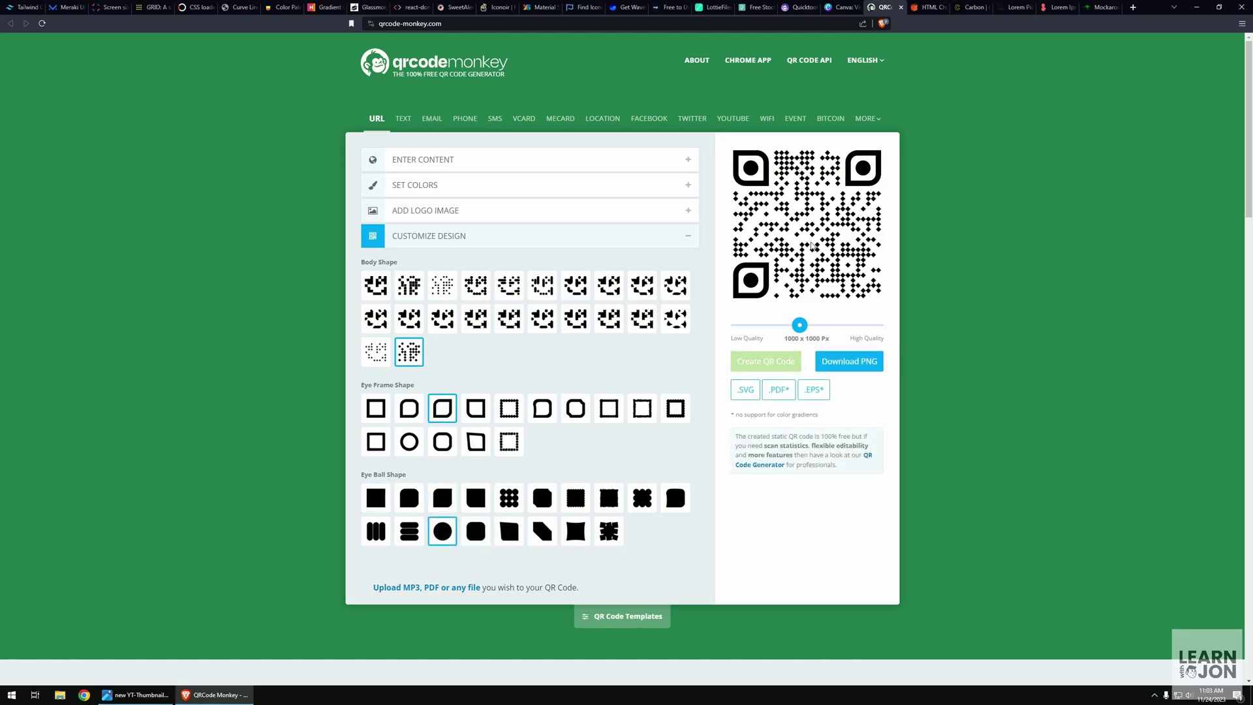
pyautogui.hotkey('ctrl', 'Tab')
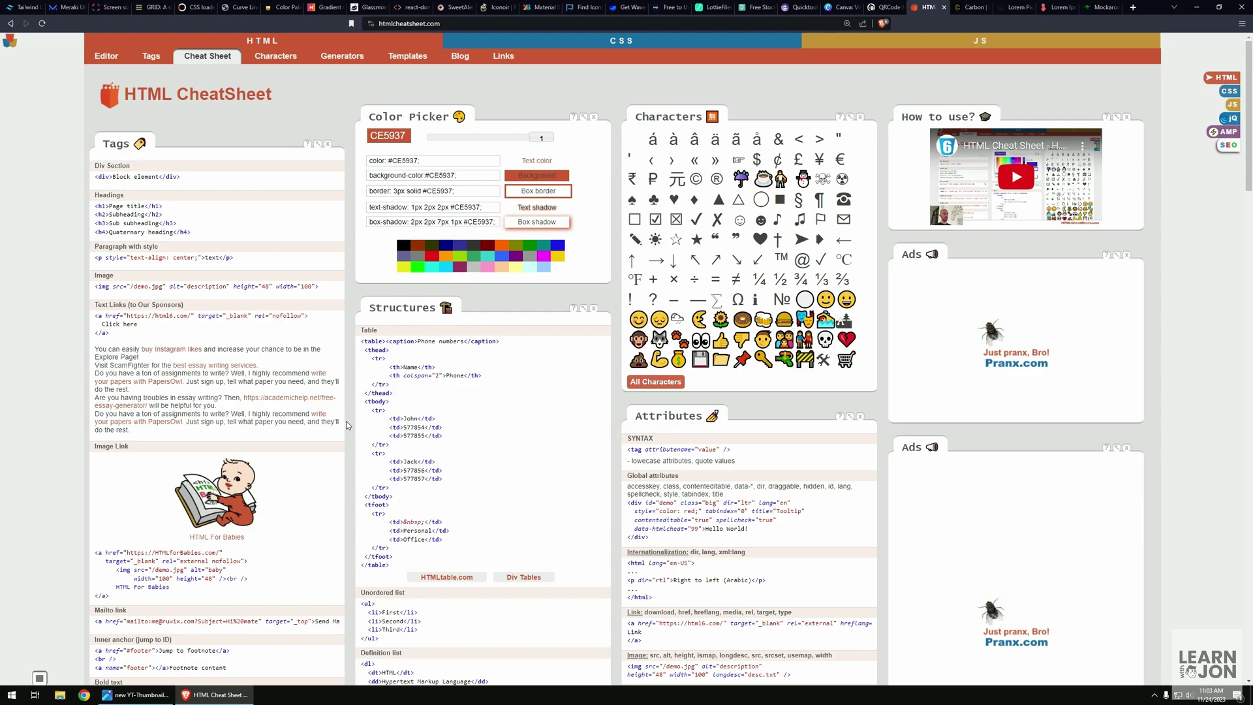
# Scroll through the HTML cheat sheet panels, open the CSS CheatSheet page, then move to Carbon.
pyautogui.scroll(-15, 346, 427)
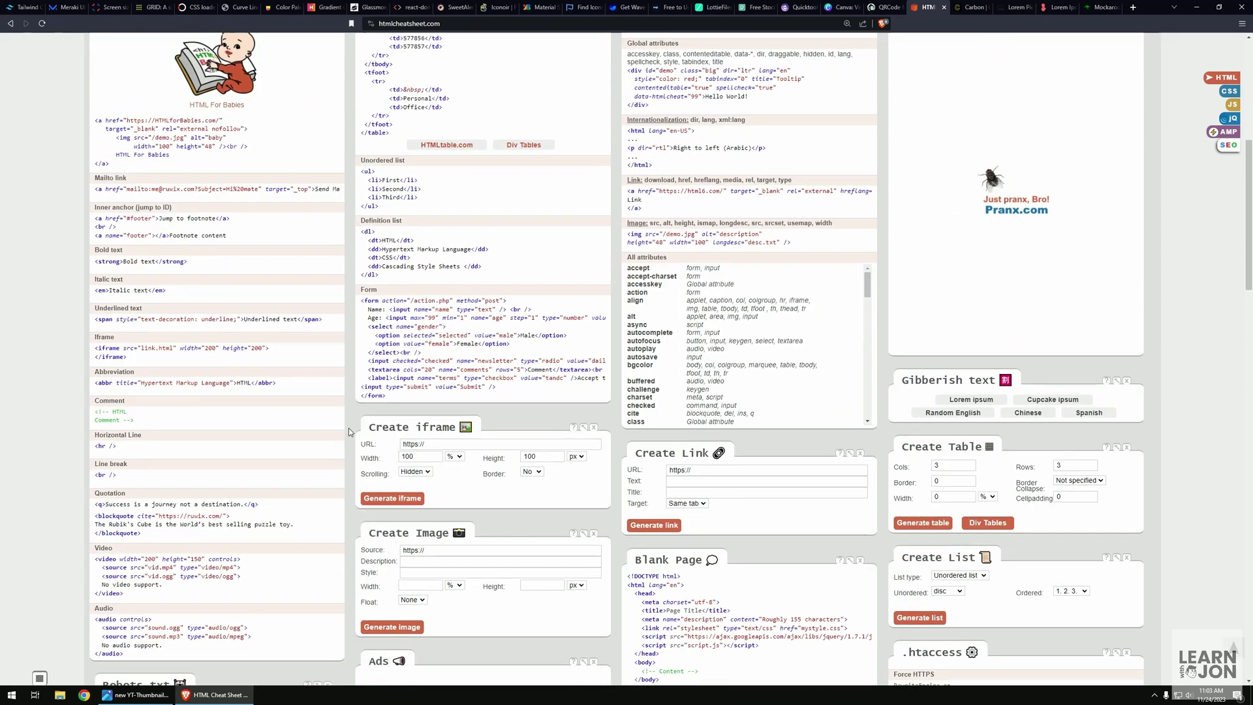
pyautogui.scroll(-2, 676, 574)
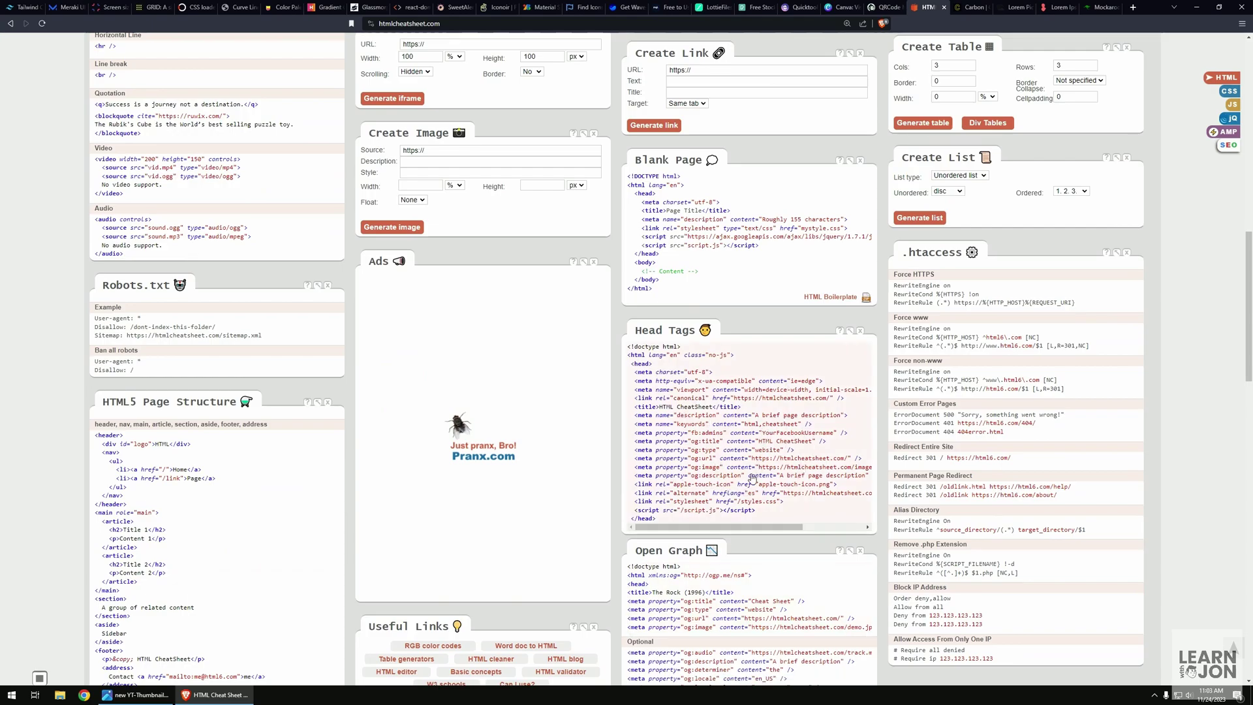
pyautogui.scroll(-3, 739, 425)
pyautogui.scroll(3, 739, 425)
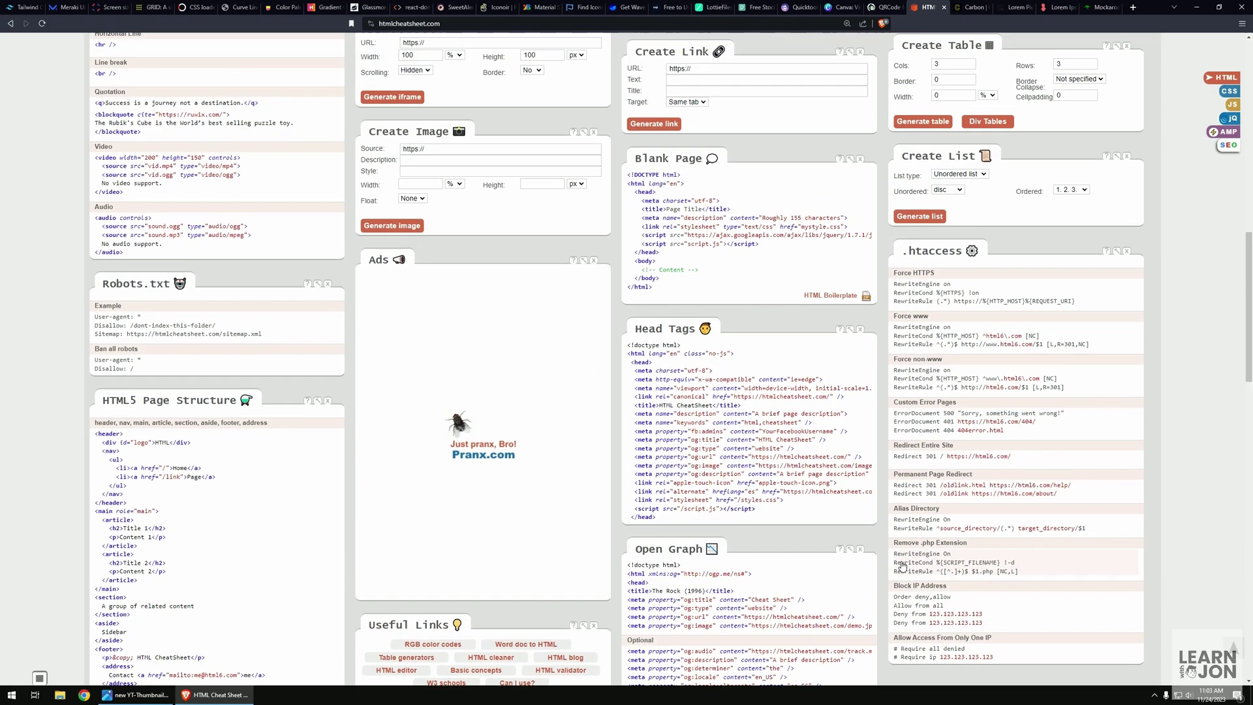
pyautogui.scroll(8, 760, 502)
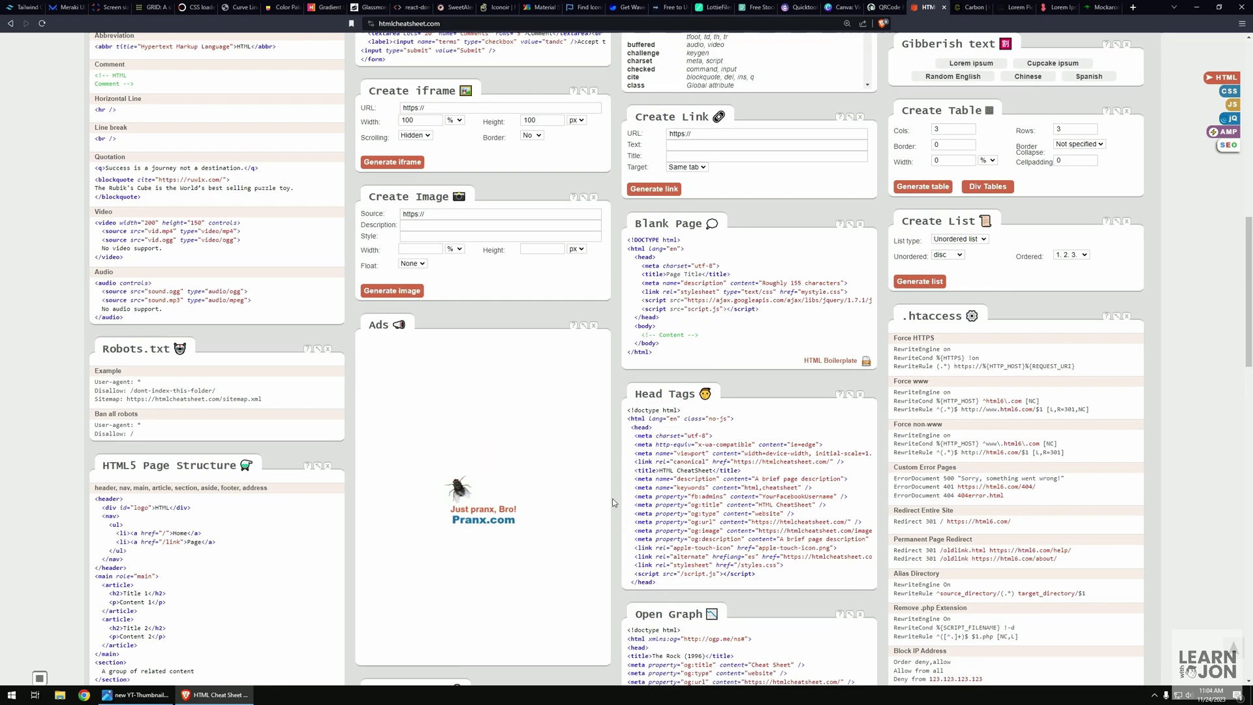
pyautogui.scroll(3, 613, 504)
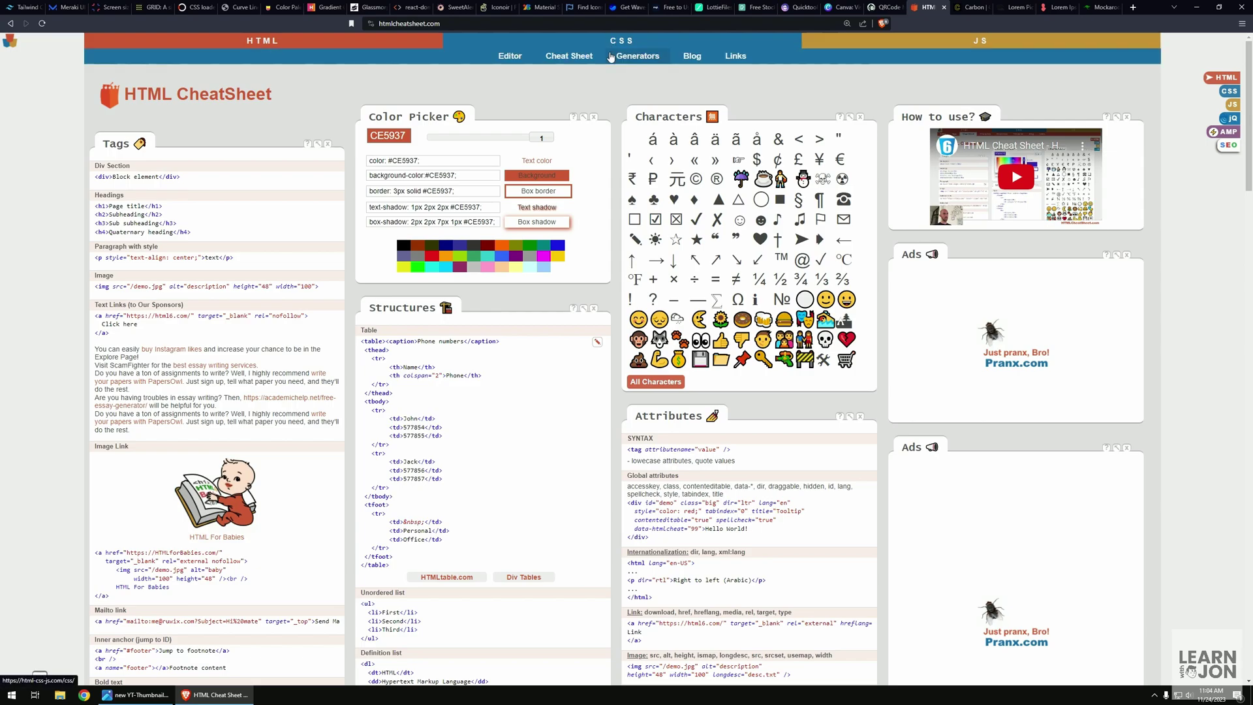
pyautogui.click(570, 56)
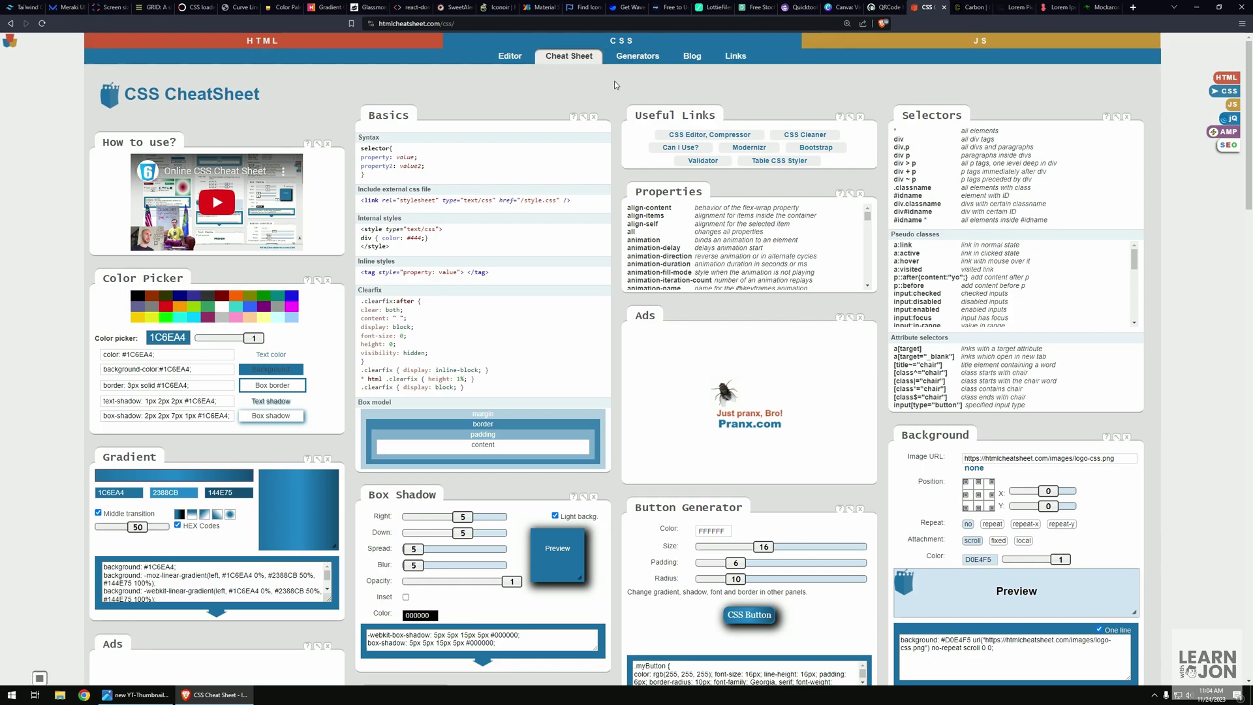
pyautogui.hotkey('ctrl', 'Tab')
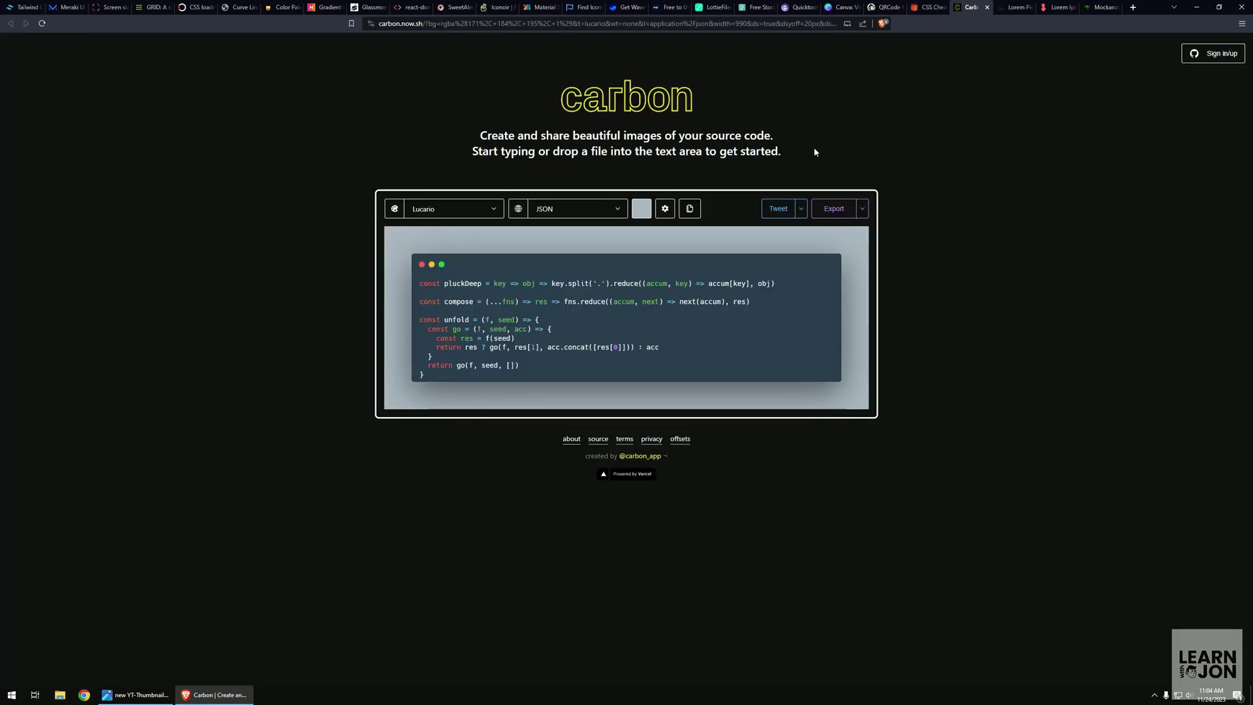
# Apply the Hopscotch theme to the Carbon code snippet.
pyautogui.moveTo(457, 375); pyautogui.dragTo(548, 275)
pyautogui.click(638, 330)
pyautogui.click(436, 209)
pyautogui.click(439, 361)
# Set the snippet's language to Elixir, then switch to the Lorem Picsum tab.
pyautogui.click(618, 209)
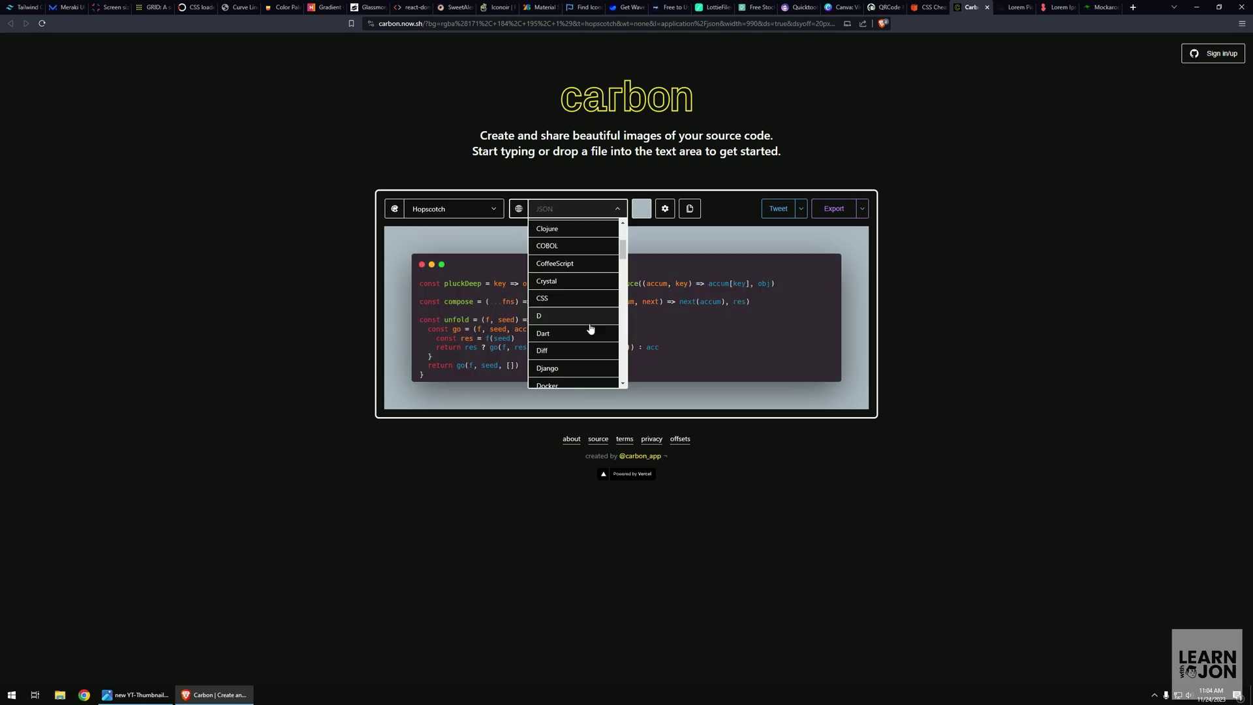
pyautogui.scroll(-2, 583, 329)
pyautogui.click(569, 326)
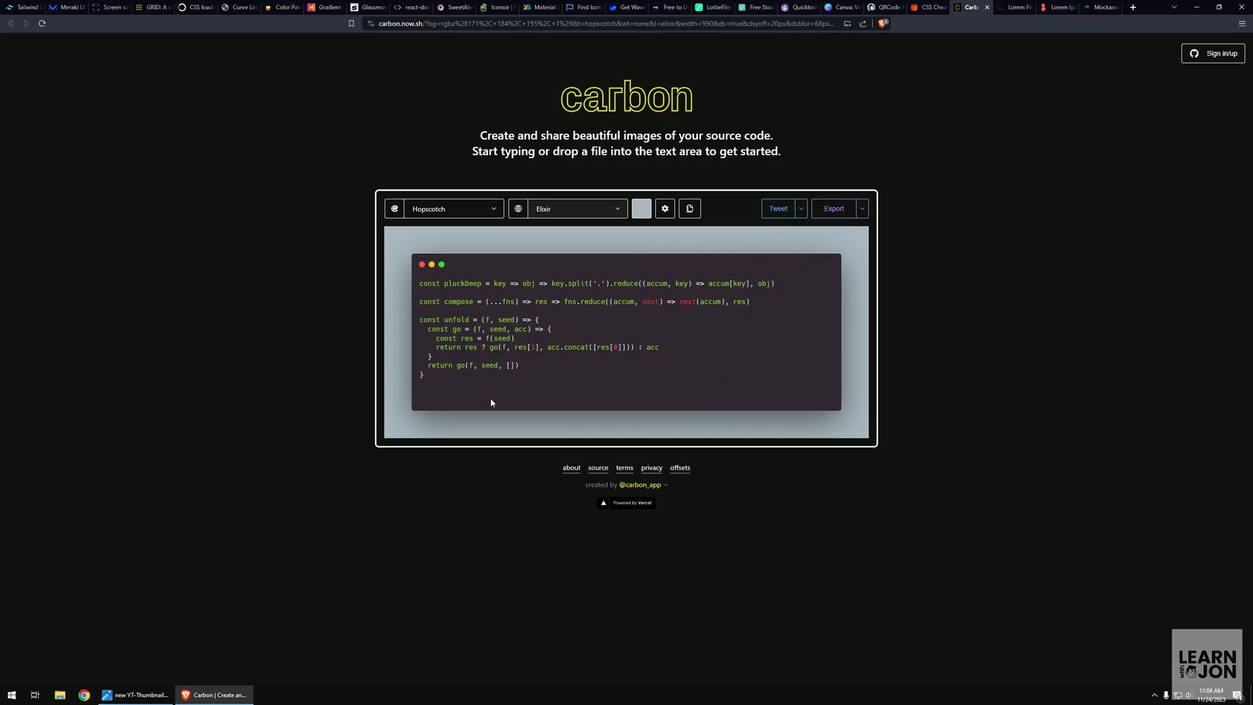
pyautogui.click(1015, 7)
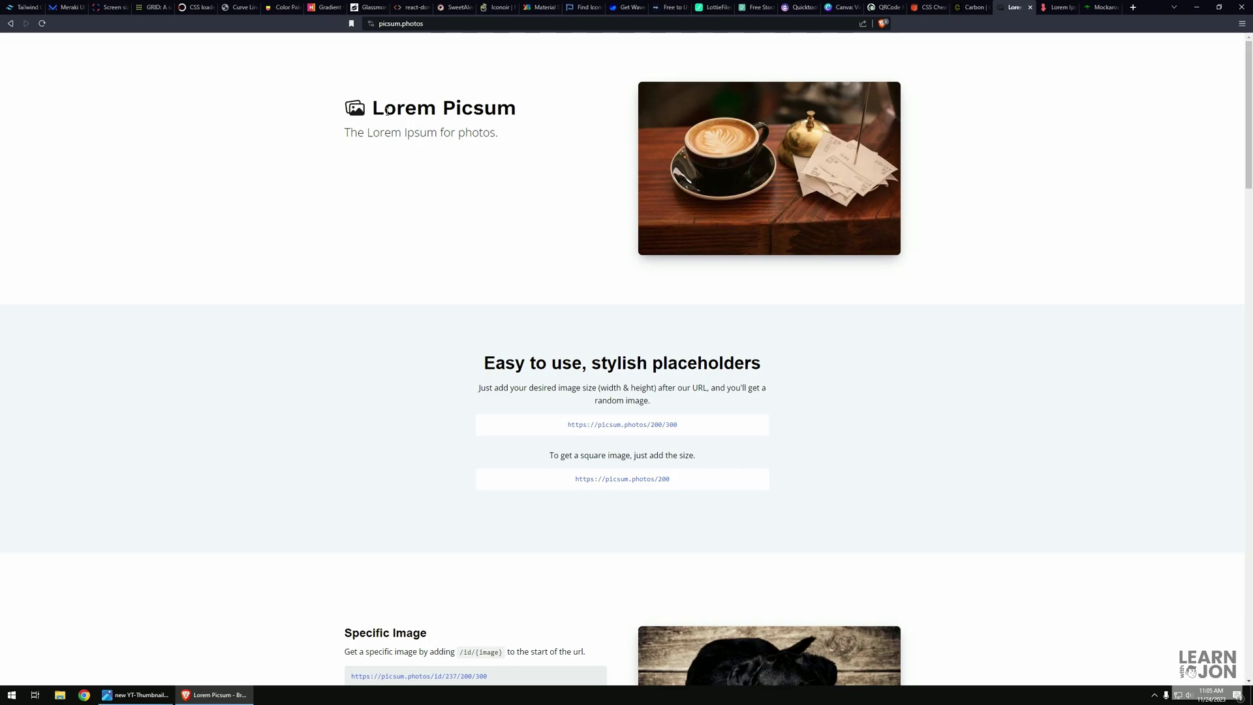
pyautogui.moveTo(384, 108); pyautogui.dragTo(475, 193)
pyautogui.click(475, 193)
pyautogui.scroll(-3, 526, 422)
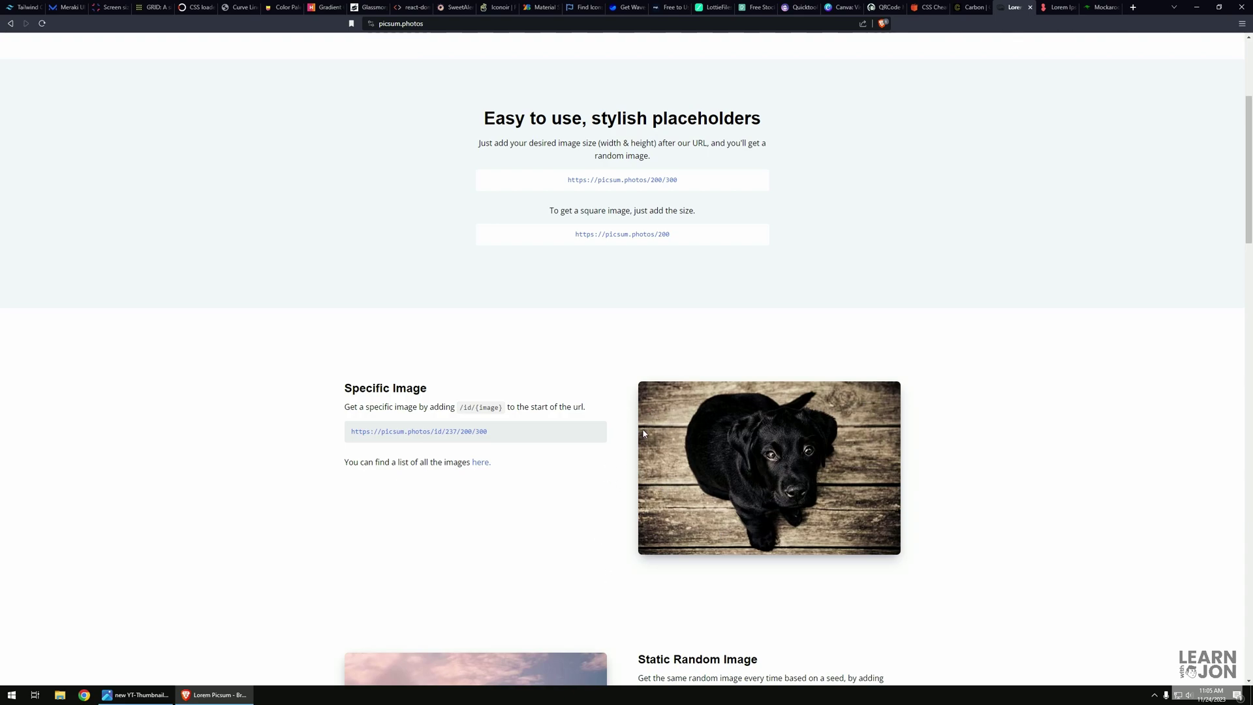
pyautogui.scroll(1, 622, 343)
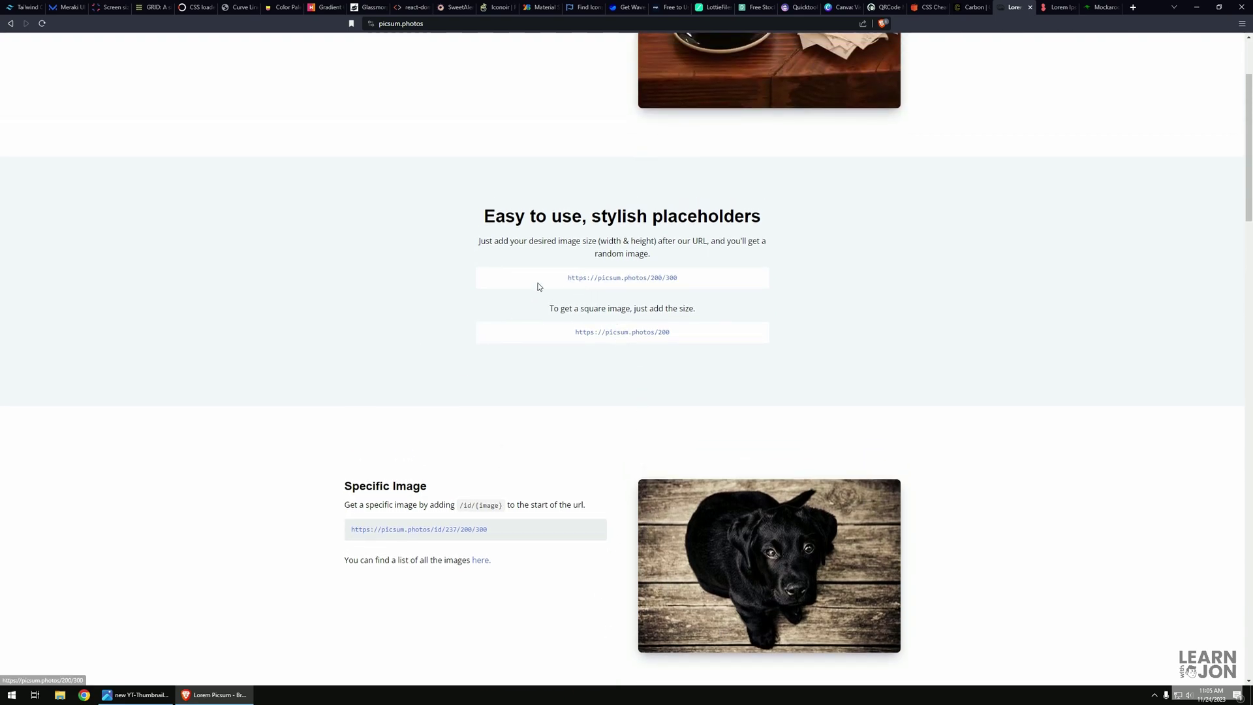
pyautogui.moveTo(540, 287); pyautogui.dragTo(715, 288)
pyautogui.scroll(-3, 597, 413)
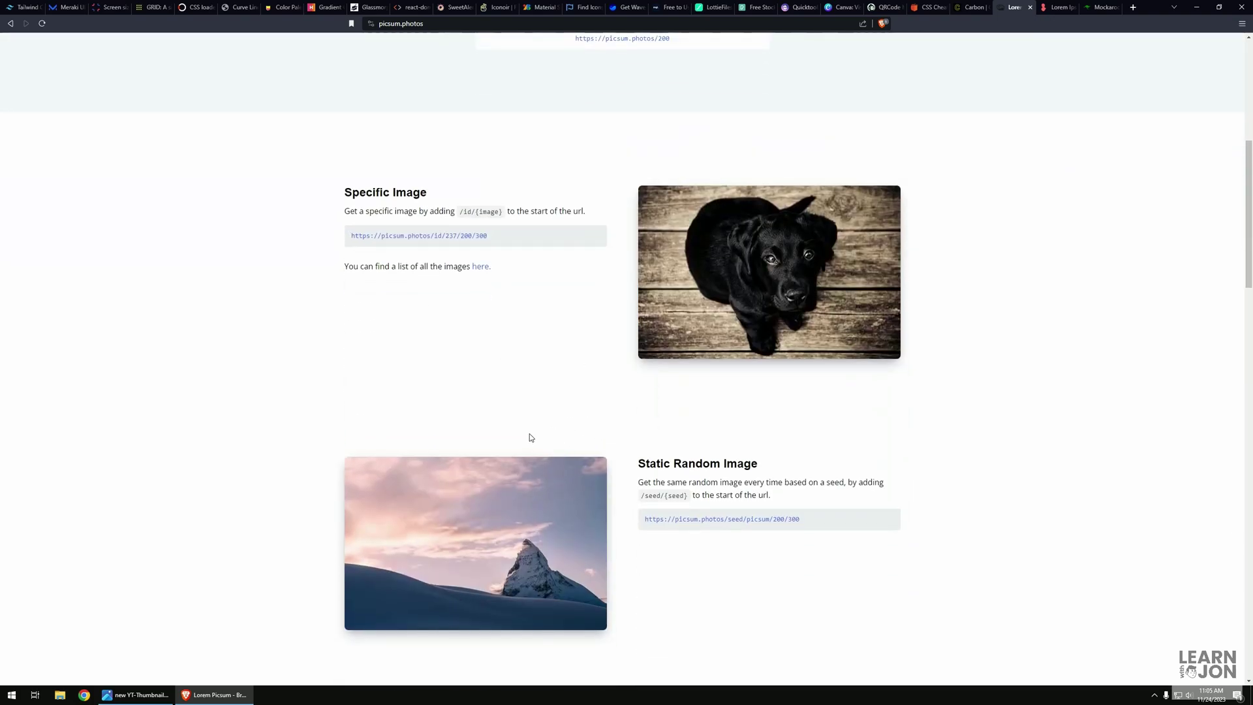
pyautogui.scroll(-1, 628, 467)
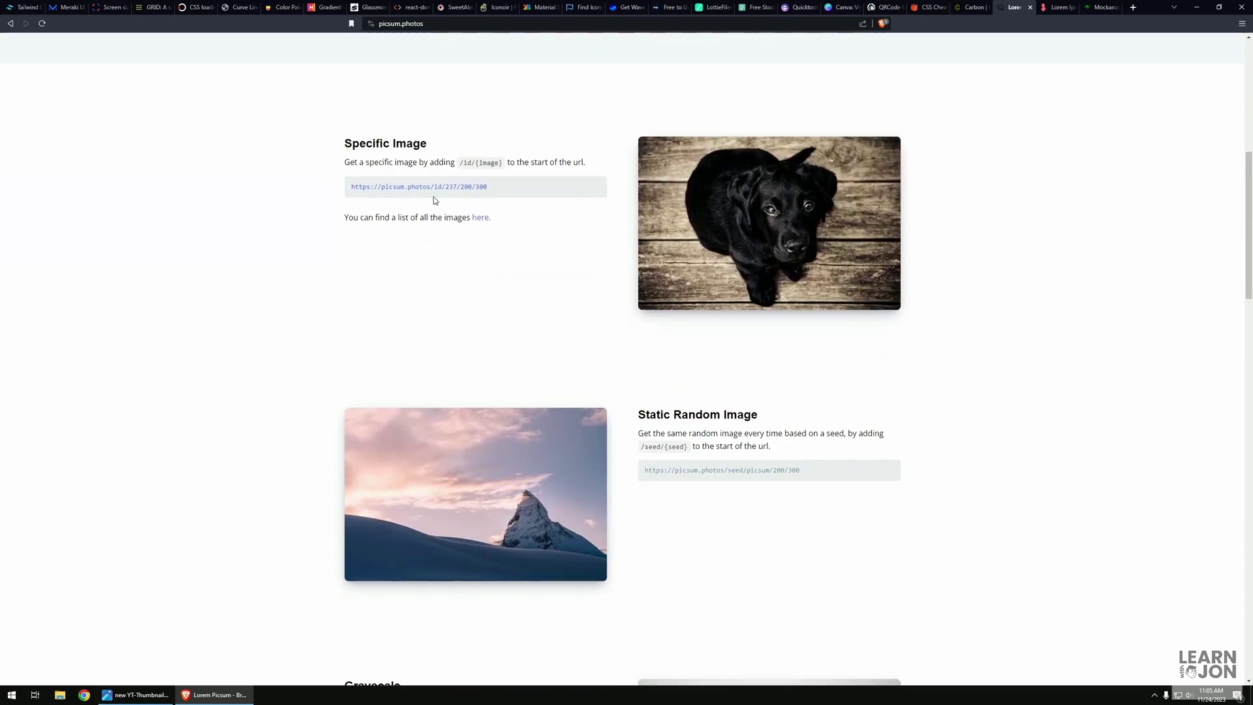
pyautogui.scroll(-10, 587, 470)
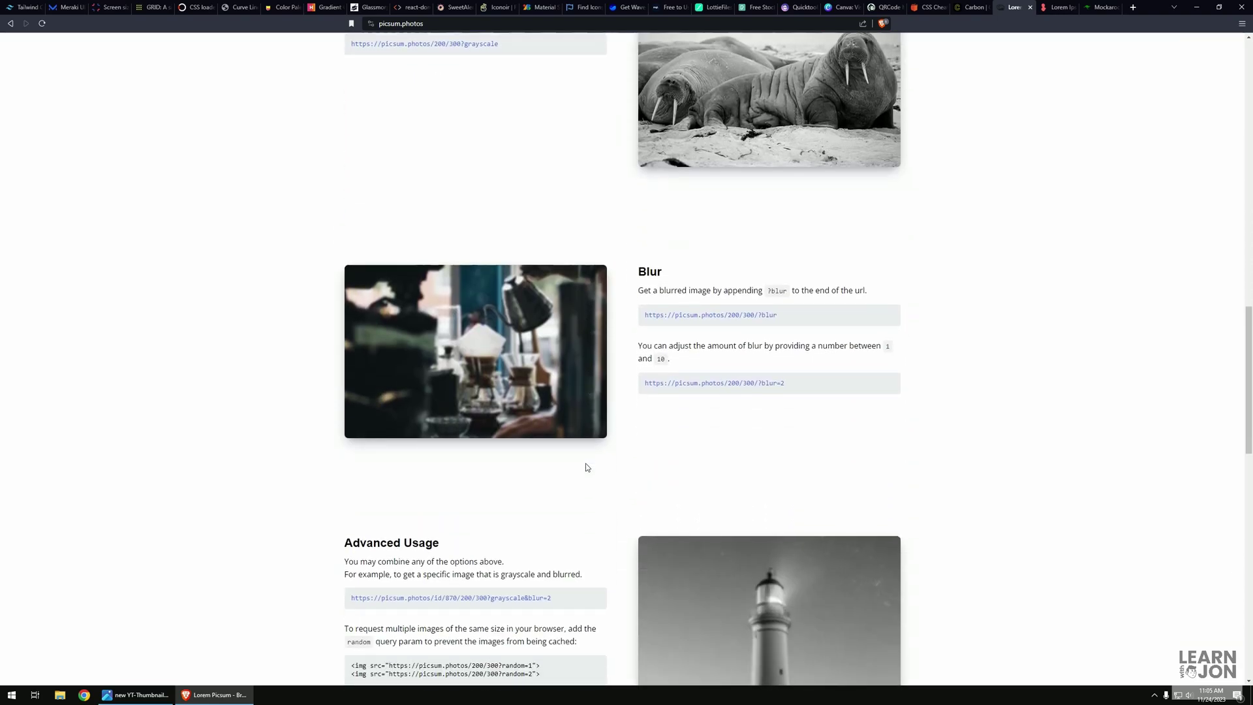
pyautogui.scroll(18, 505, 277)
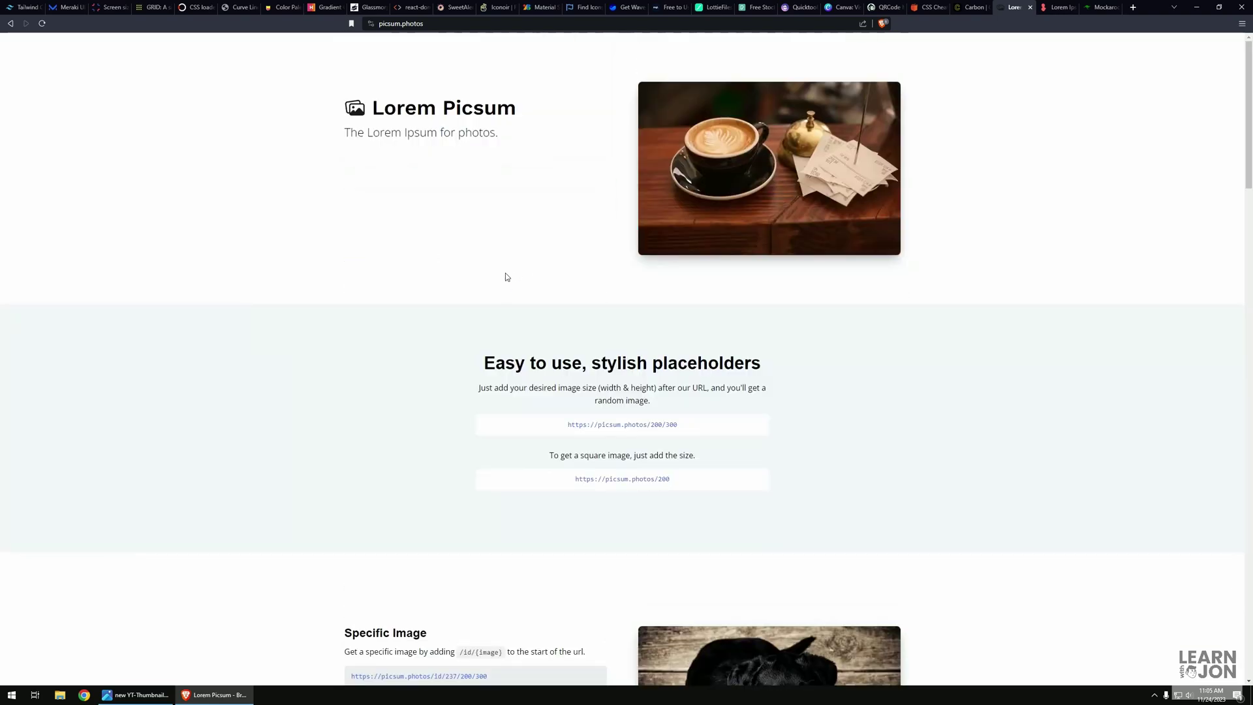
# Select and review the generated paragraph on loremipsum.io, then move to Mockaroo.
pyautogui.click(1062, 7)
pyautogui.moveTo(627, 464); pyautogui.dragTo(399, 370)
pyautogui.tripleClick(467, 406)
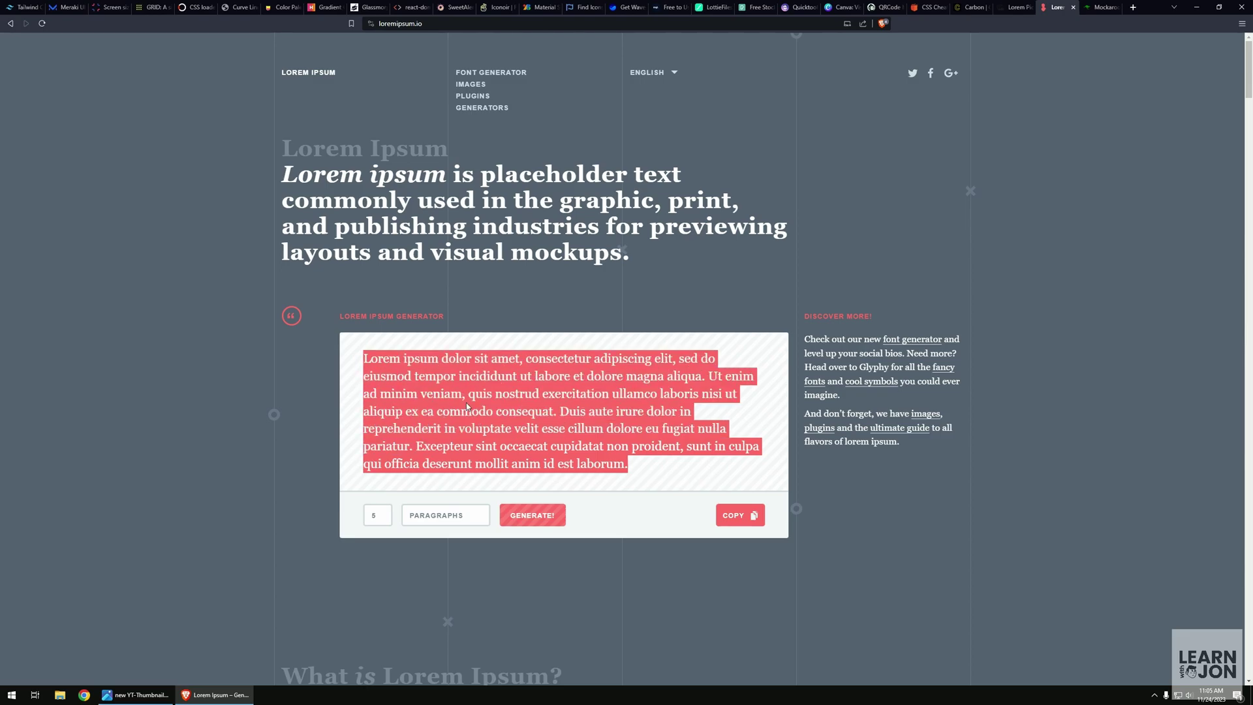
pyautogui.moveTo(640, 470); pyautogui.dragTo(676, 450)
pyautogui.click(537, 431)
pyautogui.moveTo(531, 505); pyautogui.dragTo(422, 560)
pyautogui.click(536, 441)
pyautogui.click(1101, 7)
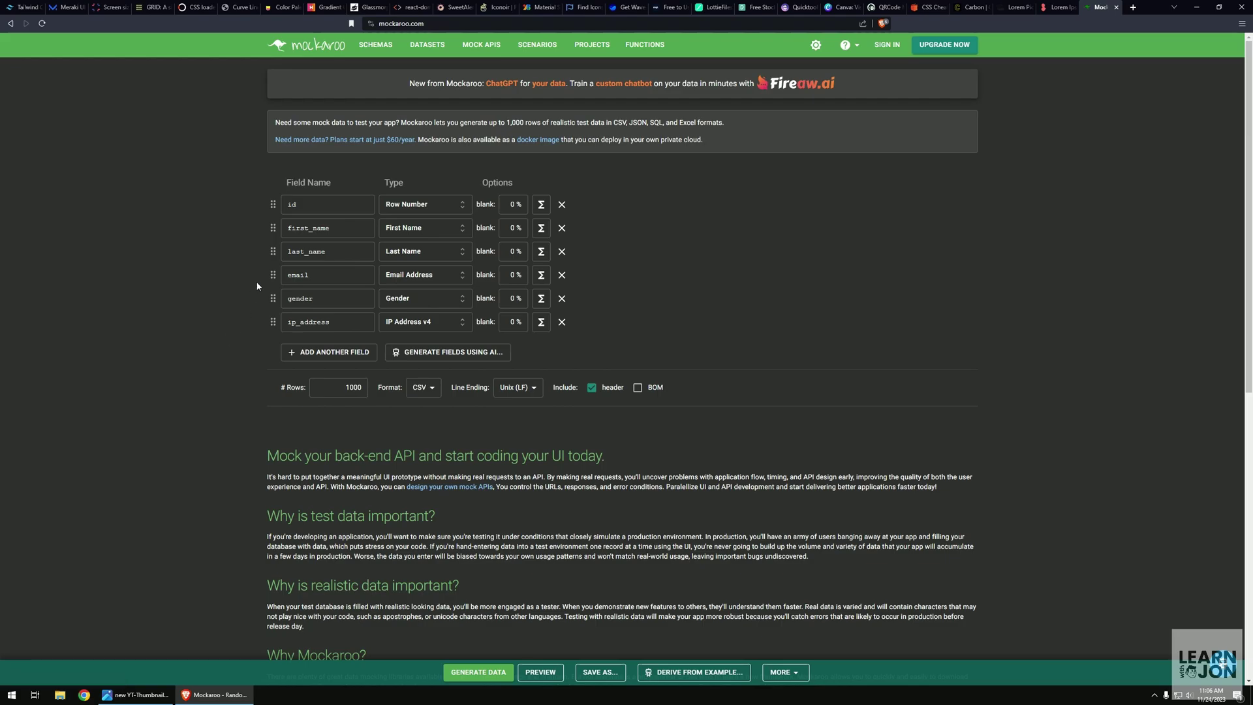
# Set Mockaroo's format to JSON and browse the Car, Advanced, Construction and Health data types.
pyautogui.click(426, 391)
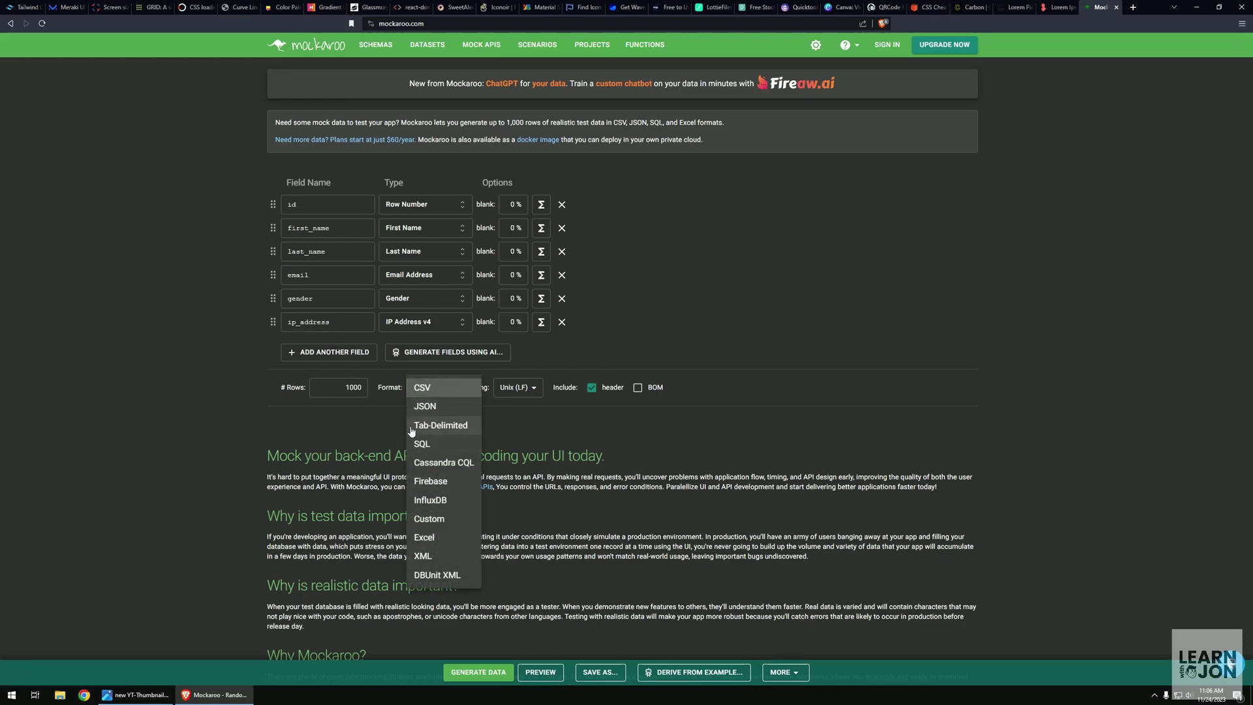
pyautogui.click(448, 411)
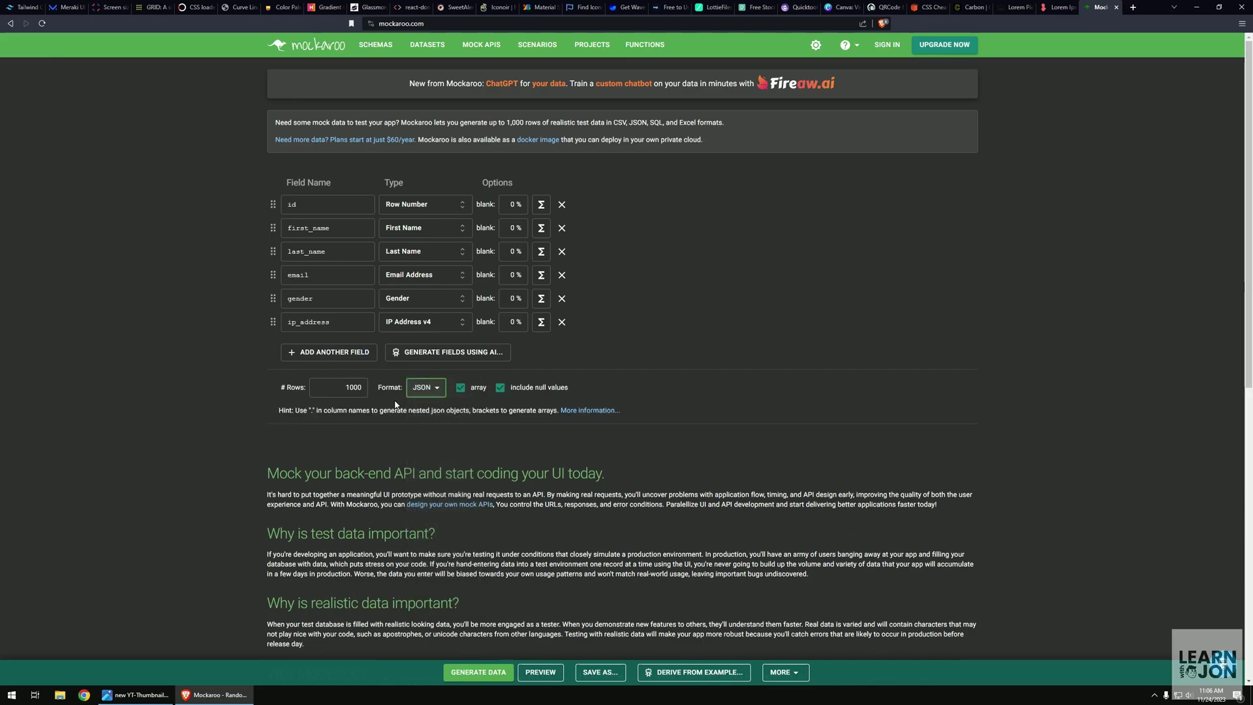
pyautogui.click(439, 208)
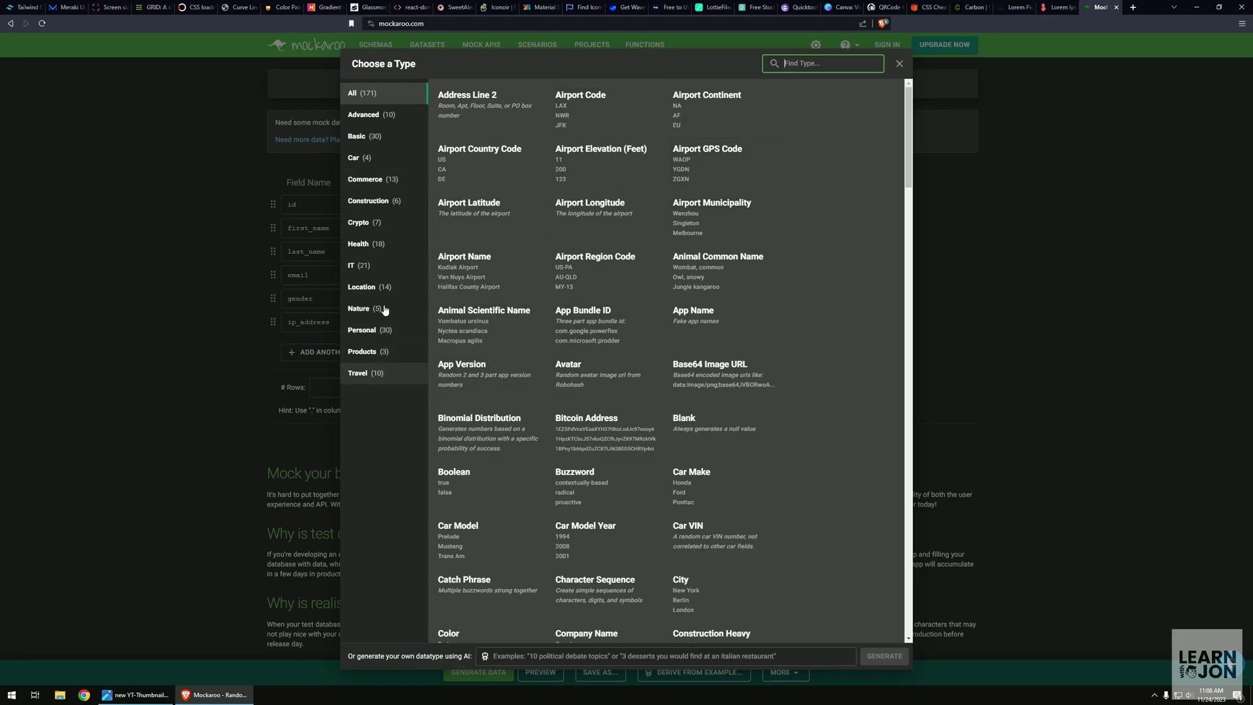
pyautogui.click(382, 159)
pyautogui.click(371, 115)
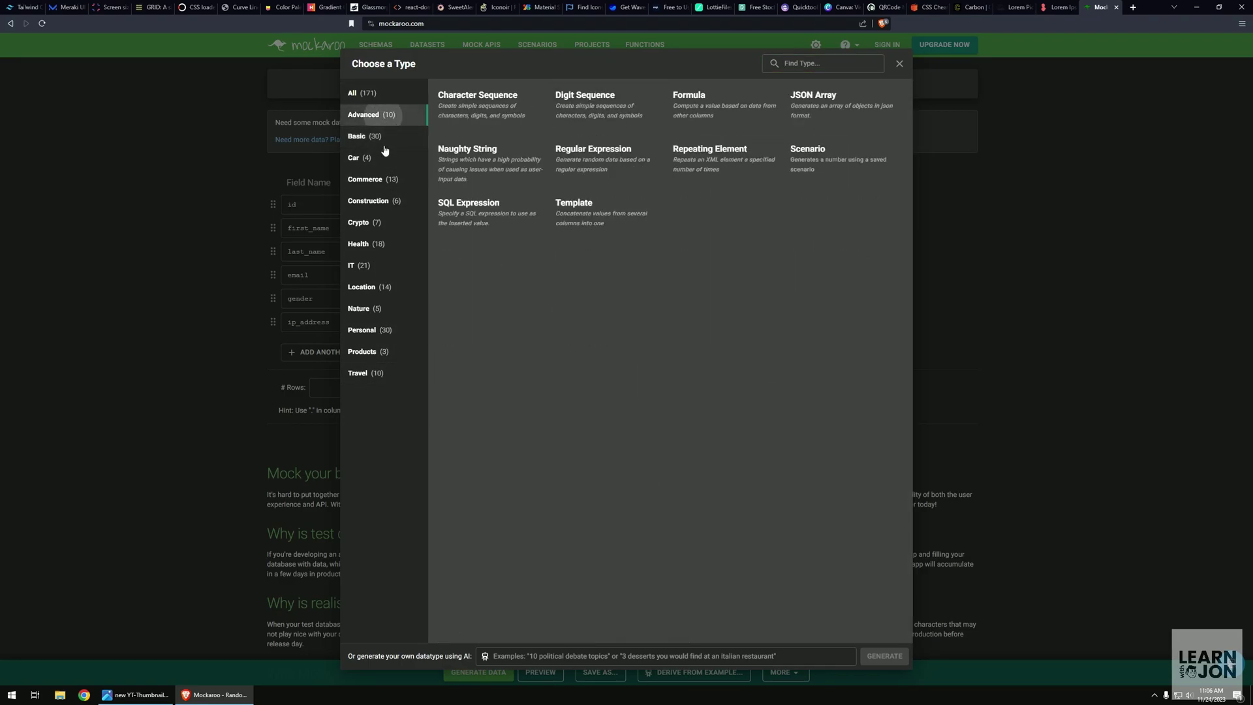
pyautogui.click(378, 201)
pyautogui.click(383, 244)
pyautogui.click(220, 353)
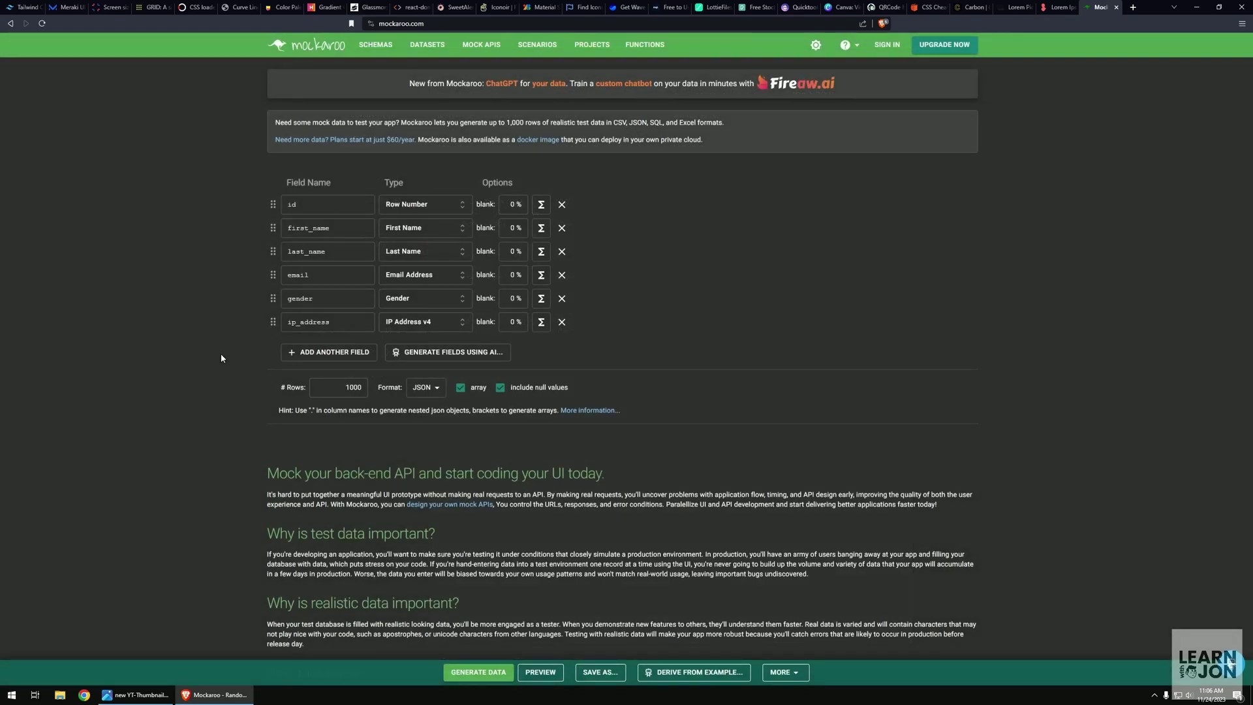